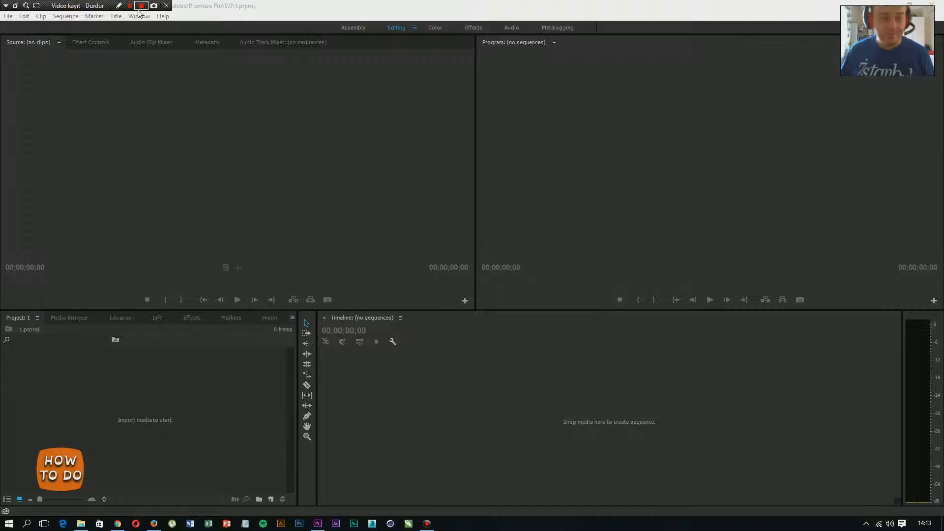
{"action": "left_click", "coordinate": [141, 7]}
{"action": "left_click", "coordinate": [310, 16]}
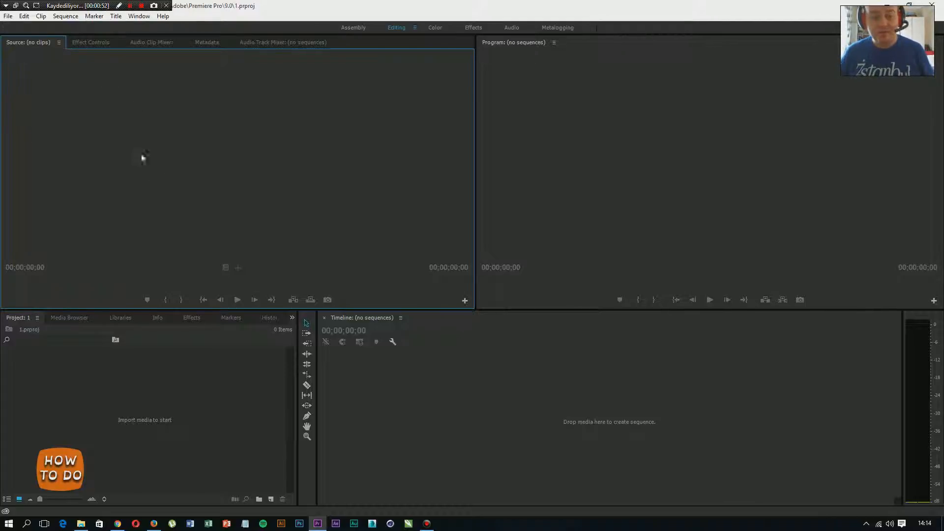
Look through the effect controls, audio clip mixer, metadata and audio track mixer, and return to the source view.
{"action": "left_click", "coordinate": [84, 44]}
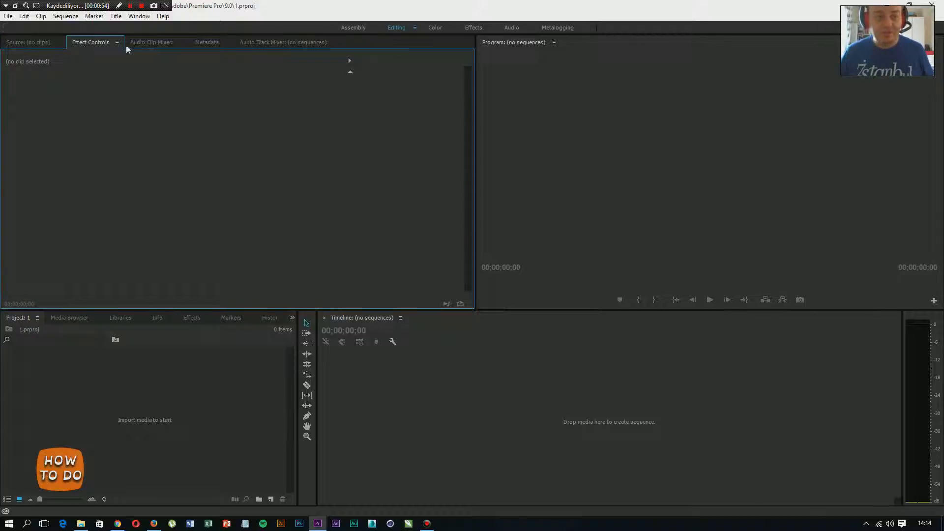
{"action": "left_click", "coordinate": [151, 43]}
{"action": "left_click", "coordinate": [211, 42]}
{"action": "left_click", "coordinate": [251, 42]}
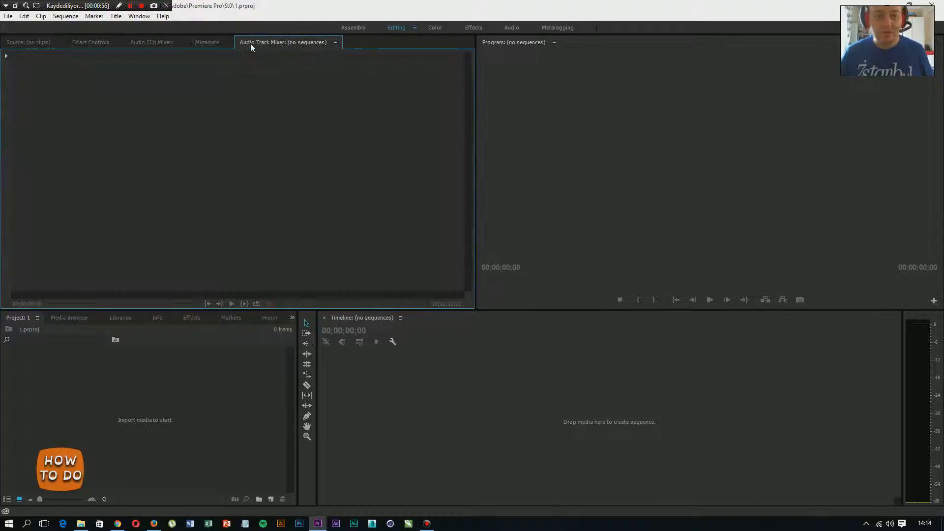
{"action": "left_click", "coordinate": [30, 43]}
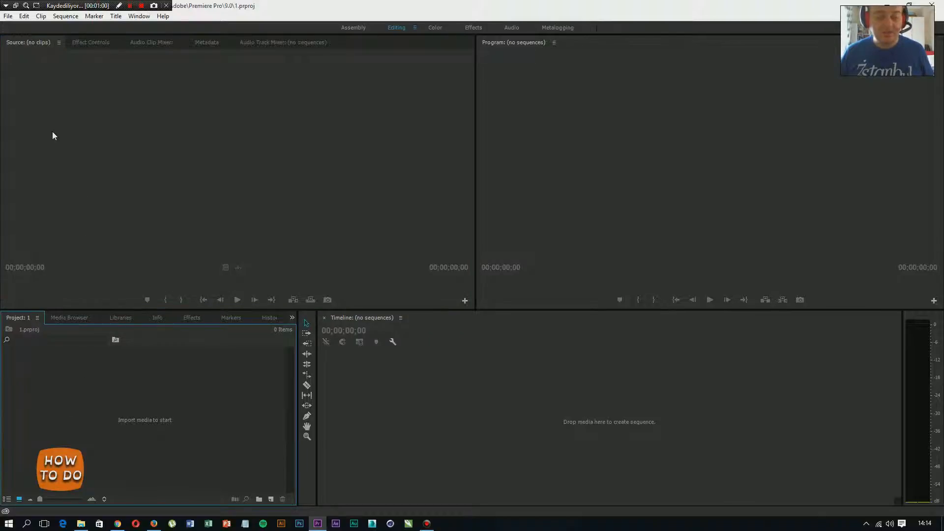
{"action": "left_click", "coordinate": [8, 16]}
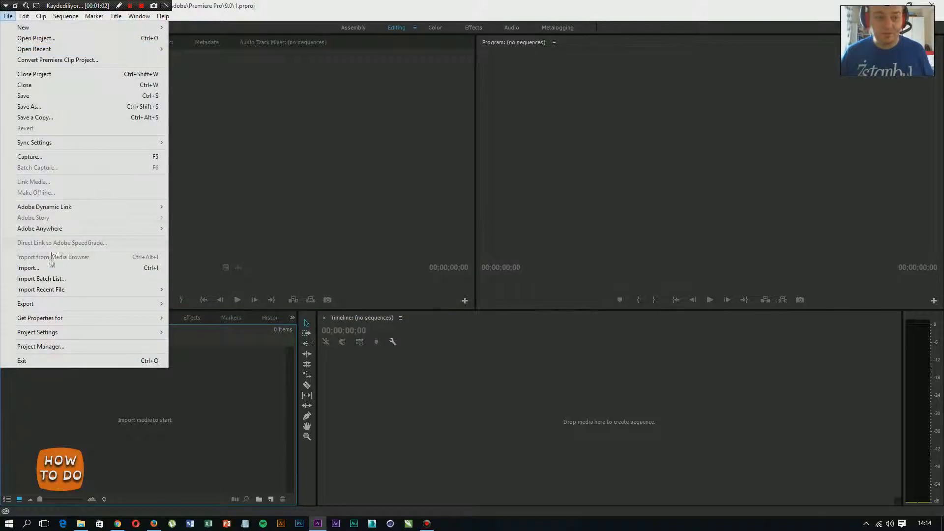
{"action": "left_click", "coordinate": [48, 267]}
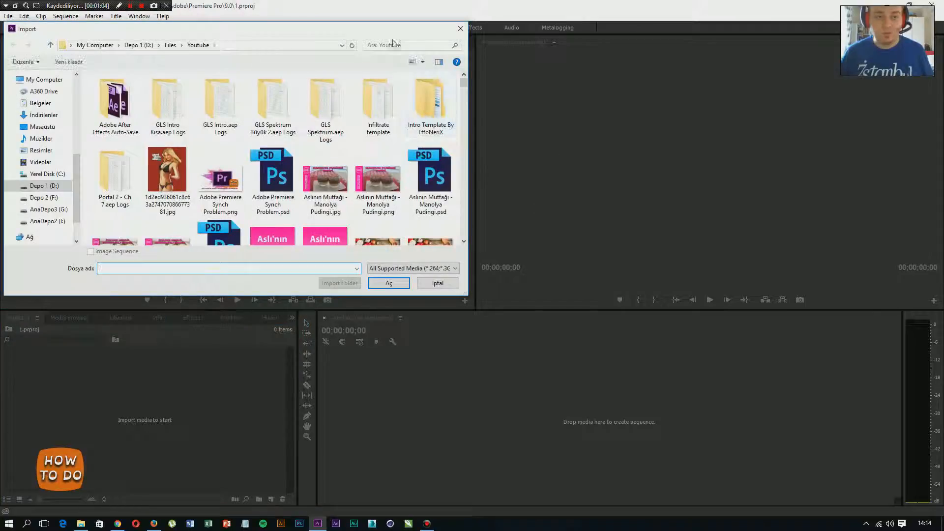
{"action": "left_click", "coordinate": [461, 28]}
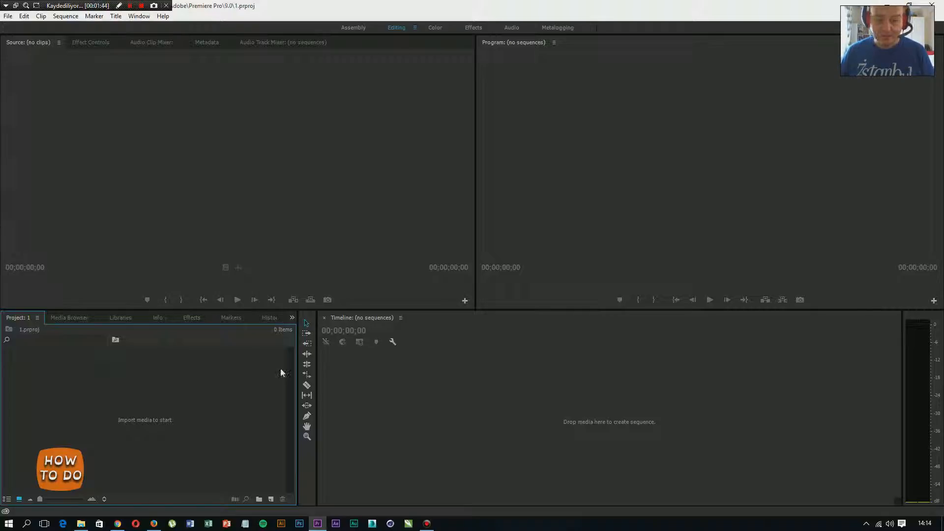
{"action": "left_click", "coordinate": [486, 379]}
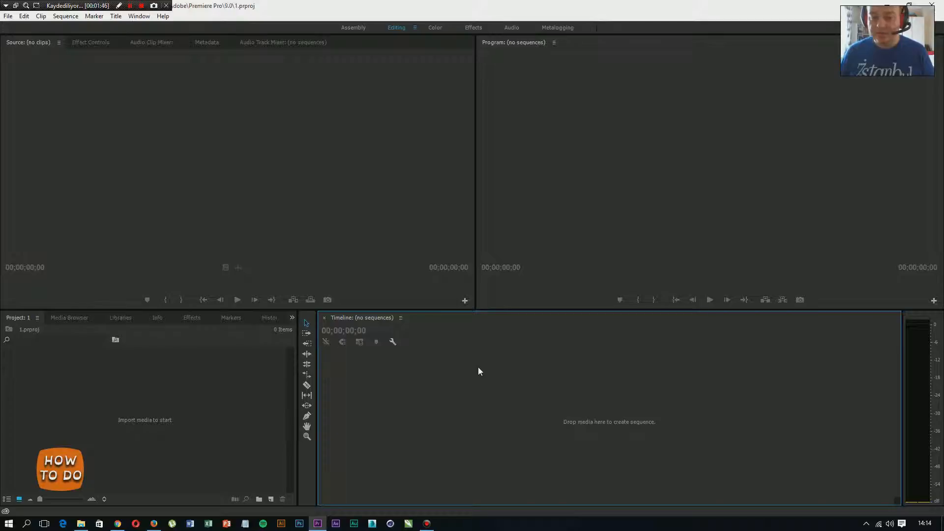
{"action": "left_click", "coordinate": [569, 170]}
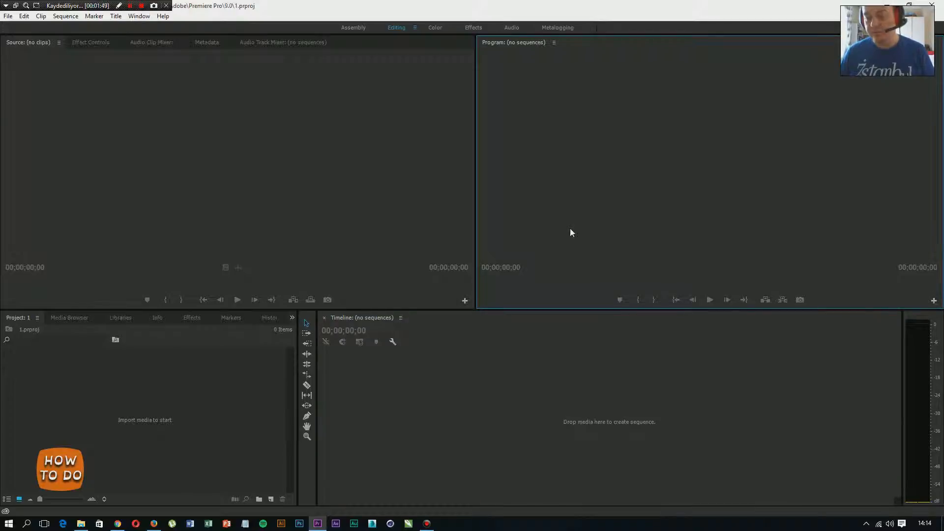
{"action": "left_click", "coordinate": [514, 341]}
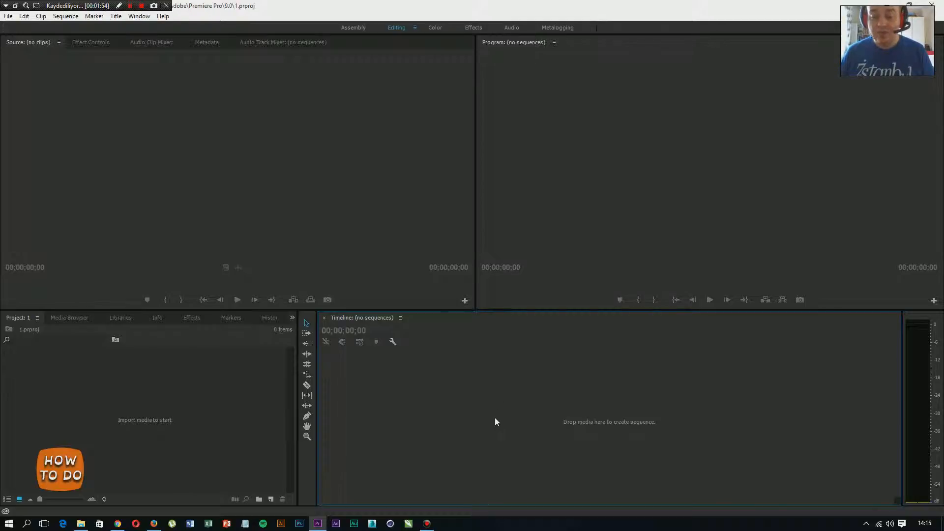
{"action": "left_click", "coordinate": [521, 216]}
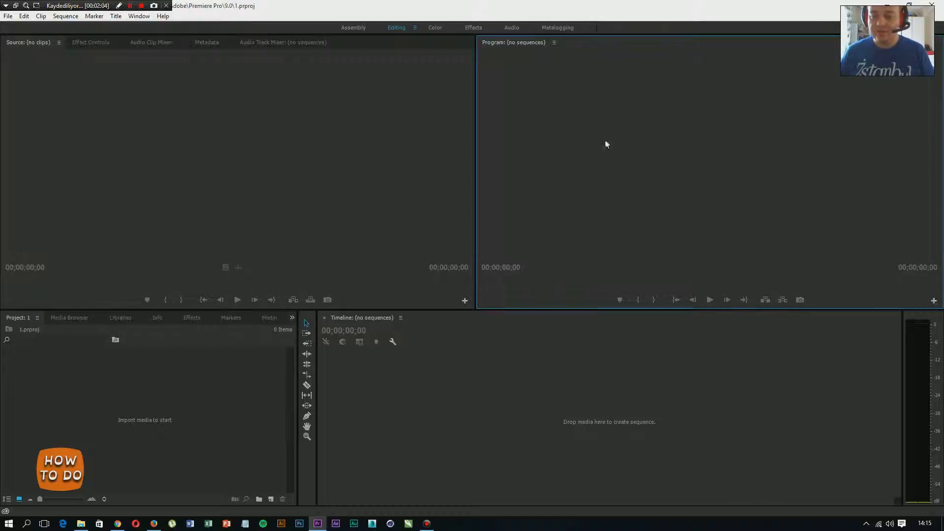
{"action": "left_click", "coordinate": [154, 143]}
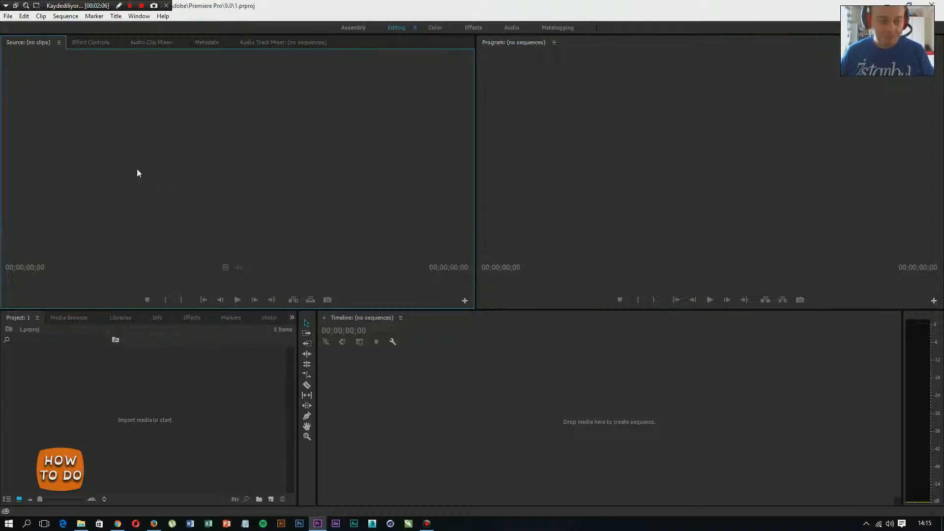
Load IMG_1863.MOV from the Manolya Pudingi folder into the source monitor for preview.
{"action": "left_click", "coordinate": [81, 523]}
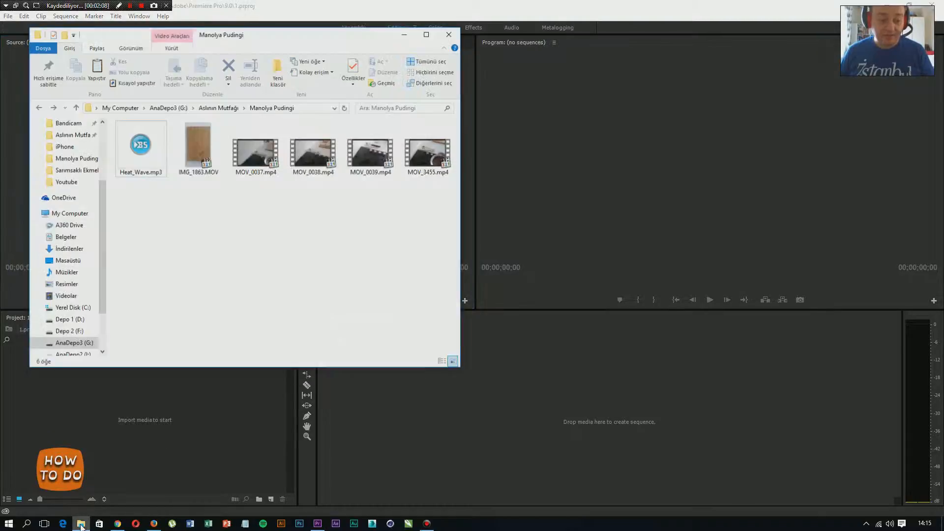
{"action": "left_click_drag", "start_coordinate": [264, 35], "coordinate": [714, 88]}
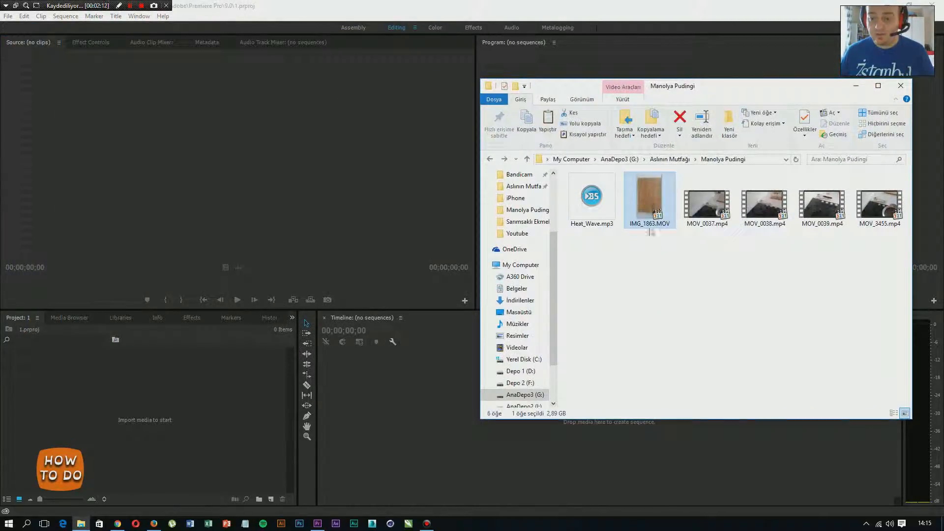
{"action": "left_click_drag", "start_coordinate": [647, 198], "coordinate": [232, 137]}
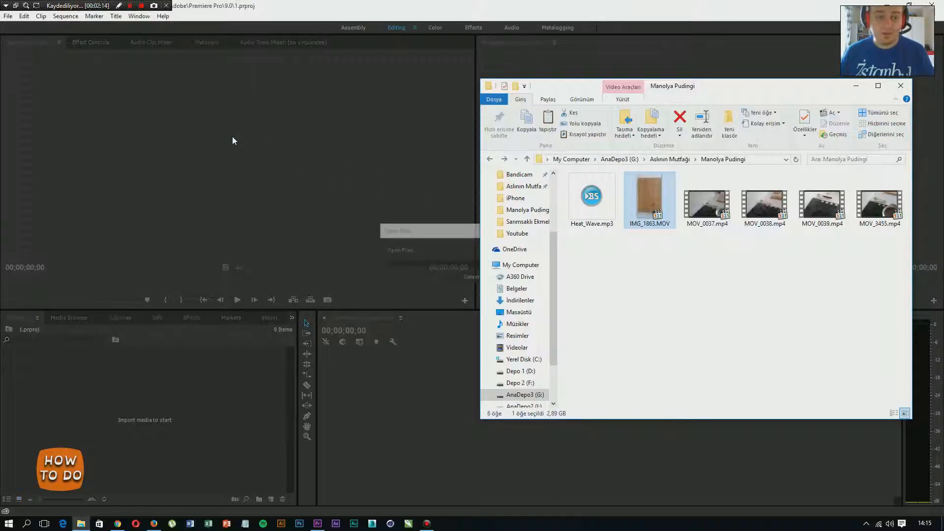
{"action": "left_click", "coordinate": [426, 11]}
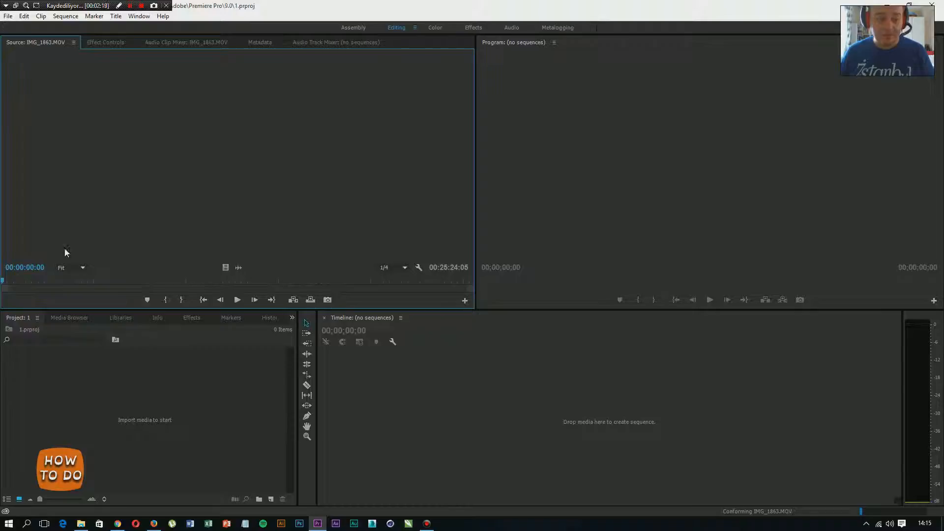
Preview the opening part of IMG_1863.MOV in the source monitor by playing and scrubbing it.
{"action": "mouse_move", "coordinate": [3, 281]}
{"action": "left_mouse_down"}
{"action": "mouse_move", "coordinate": [64, 283]}
{"action": "mouse_move", "coordinate": [1, 283]}
{"action": "left_mouse_up"}
{"action": "left_click", "coordinate": [236, 299]}
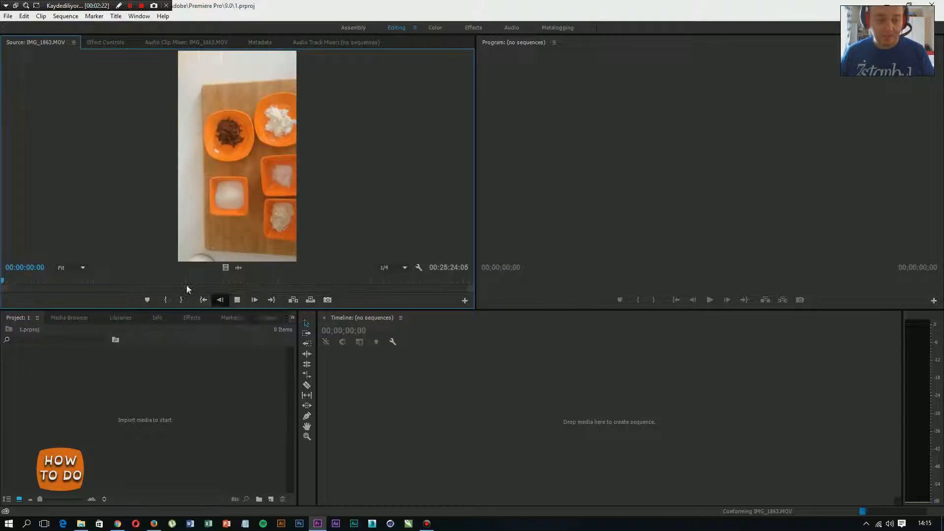
{"action": "left_click", "coordinate": [23, 282]}
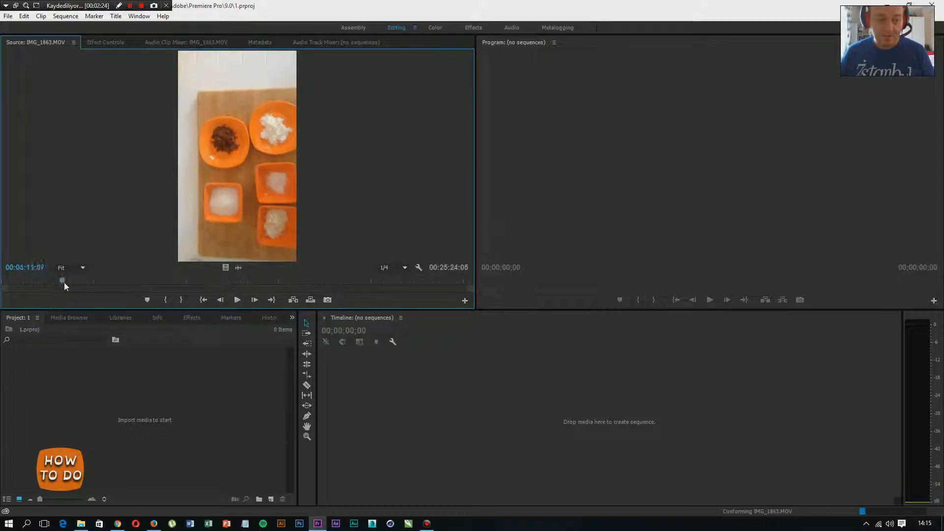
{"action": "left_click_drag", "start_coordinate": [64, 282], "coordinate": [3, 290]}
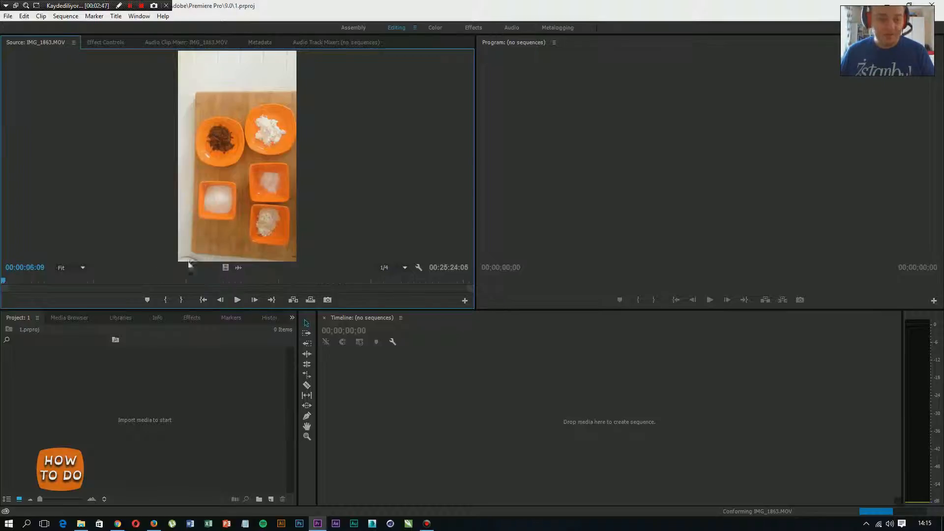
Create a sequence by placing the whole IMG_1863.MOV source clip on the empty timeline.
{"action": "left_click", "coordinate": [2, 282]}
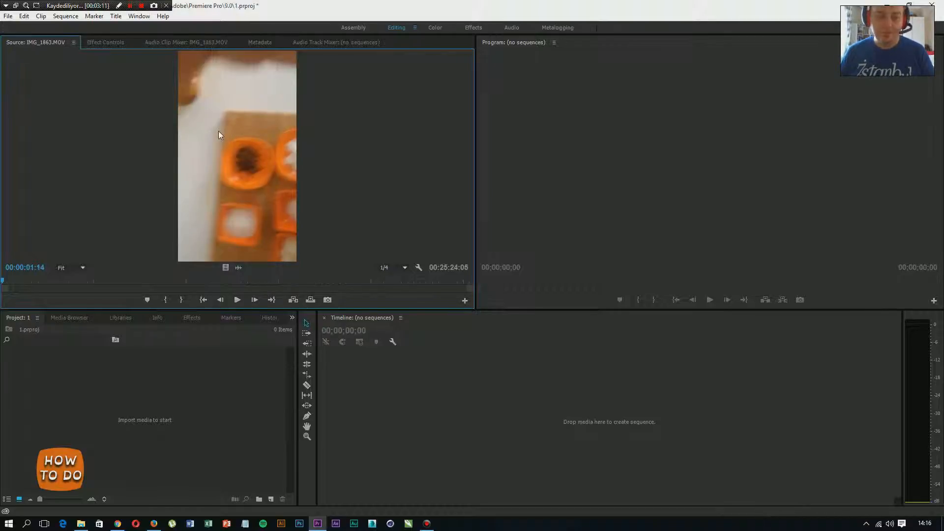
{"action": "left_click_drag", "start_coordinate": [218, 131], "coordinate": [533, 358]}
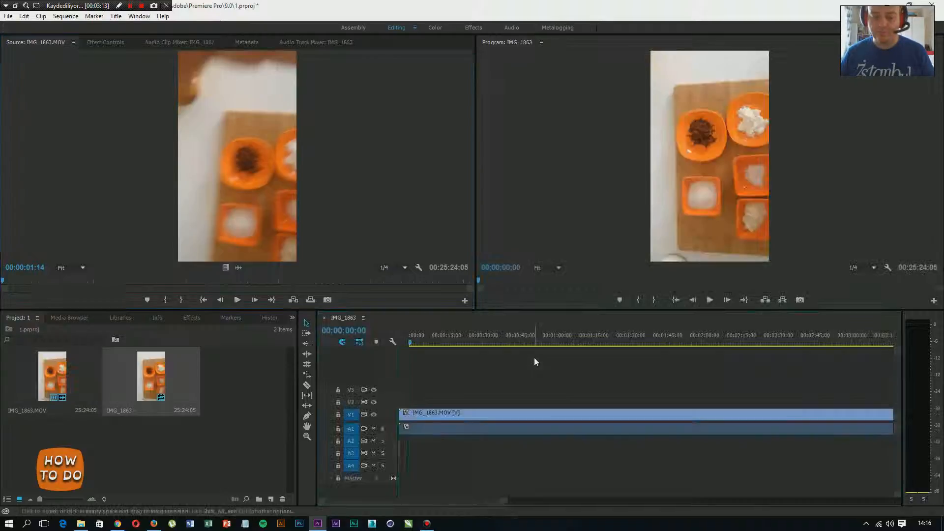
{"action": "left_click", "coordinate": [511, 416]}
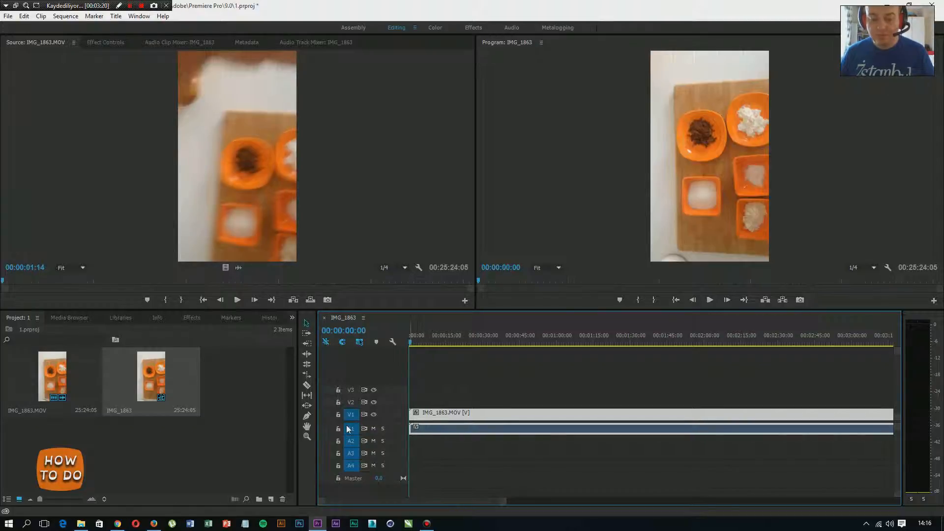
{"action": "left_click", "coordinate": [484, 397]}
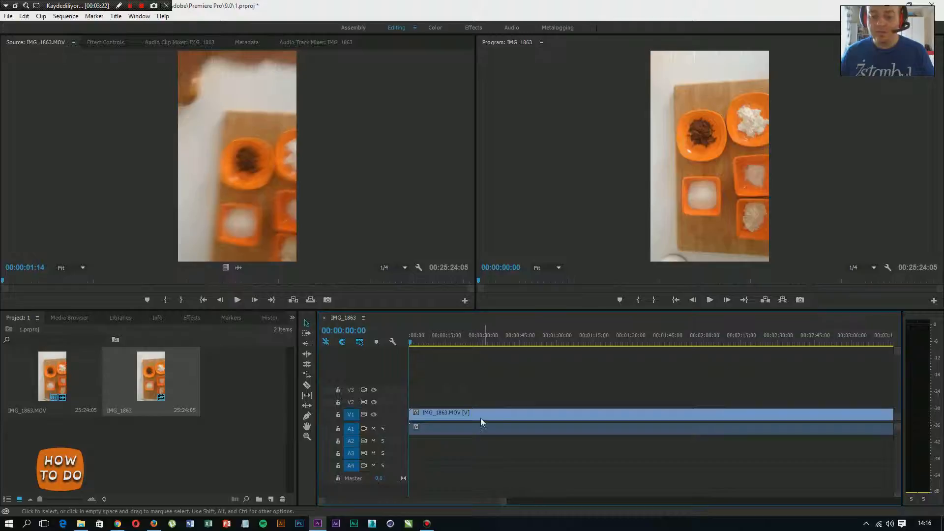
{"action": "left_click", "coordinate": [479, 415]}
{"action": "left_click", "coordinate": [486, 471]}
{"action": "left_click", "coordinate": [487, 429]}
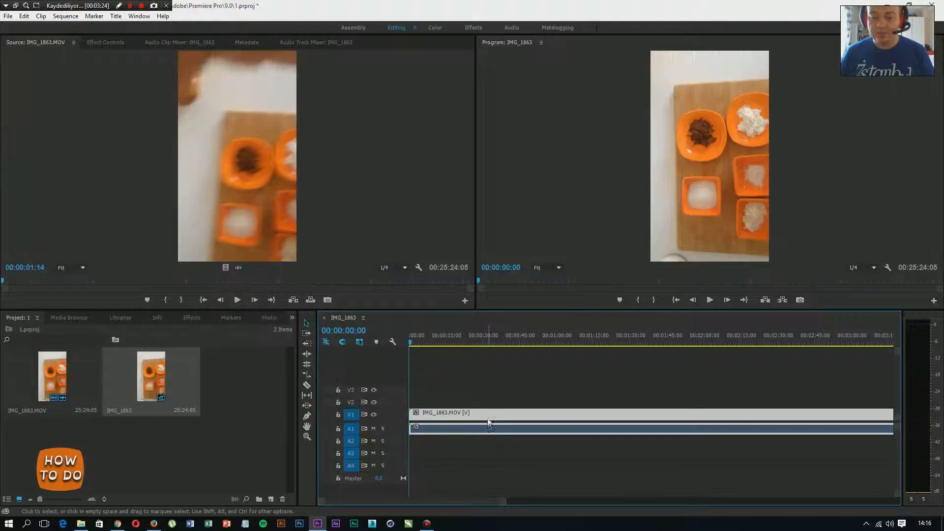
{"action": "left_click", "coordinate": [491, 390]}
{"action": "left_click", "coordinate": [483, 423]}
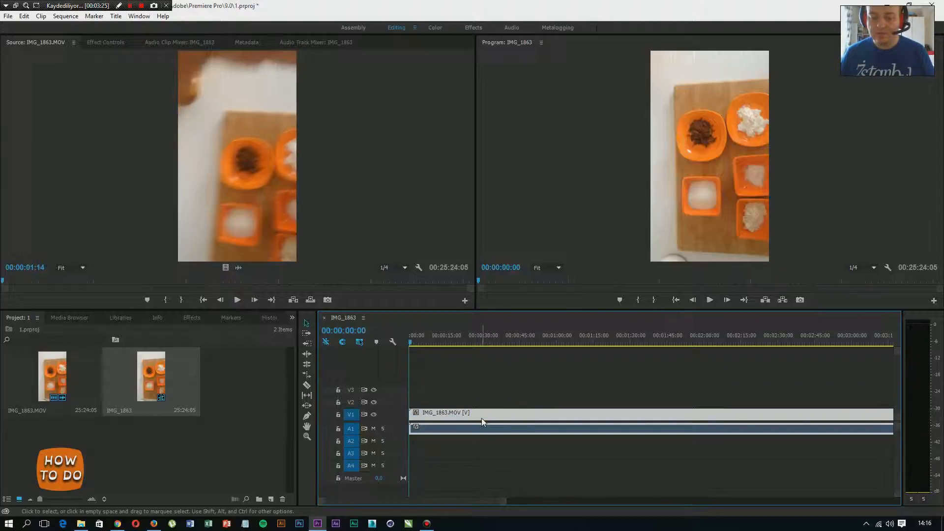
{"action": "left_click", "coordinate": [489, 449]}
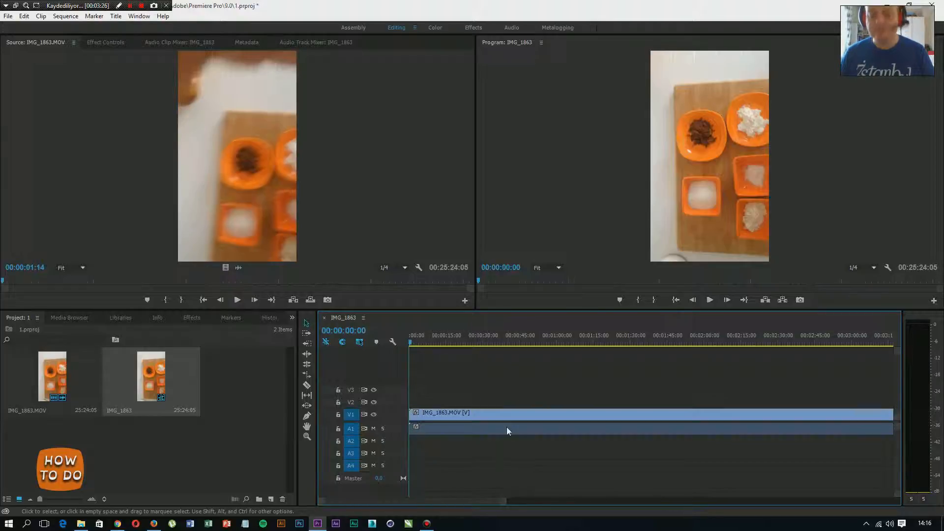
{"action": "right_click", "coordinate": [483, 418]}
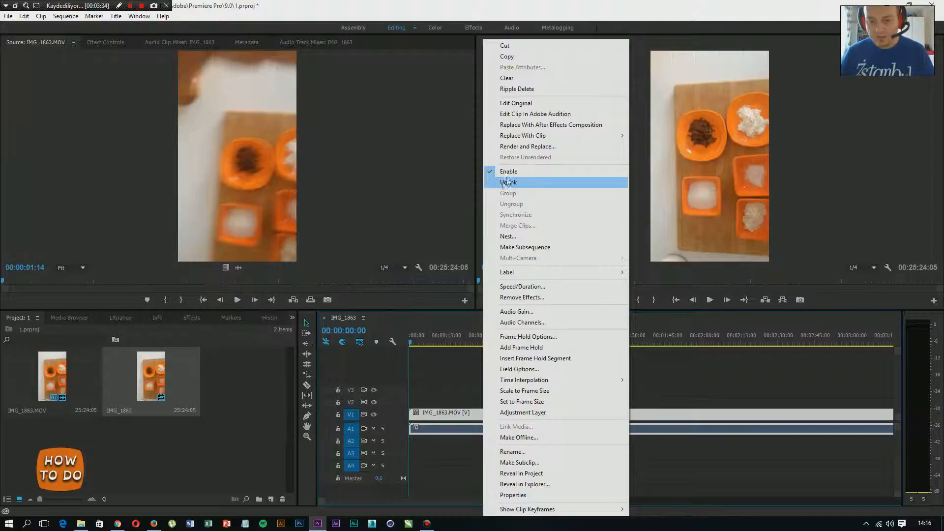
{"action": "left_click", "coordinate": [460, 362]}
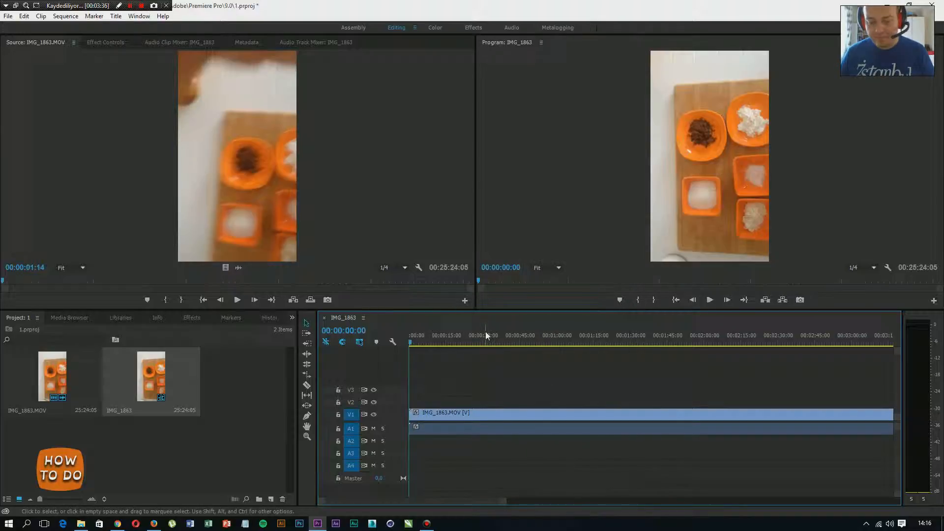
{"action": "left_click", "coordinate": [444, 429]}
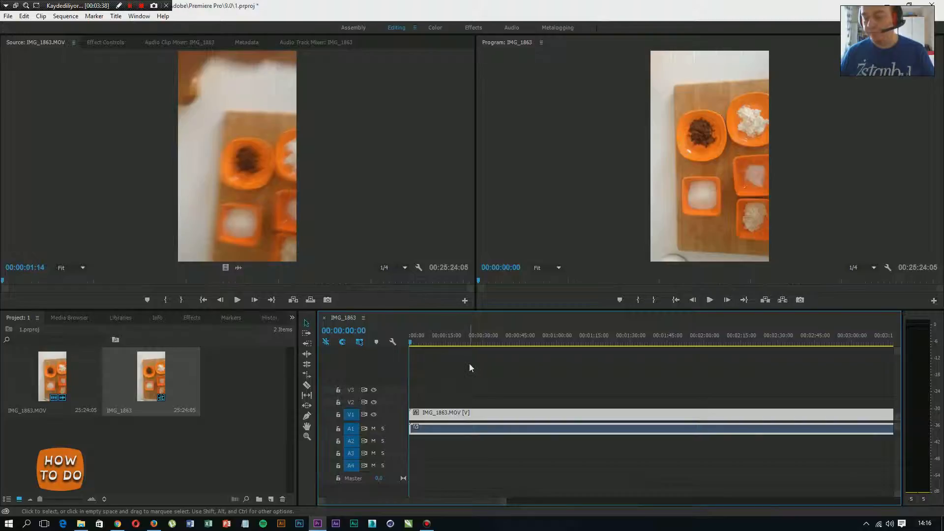
{"action": "left_click", "coordinate": [465, 377]}
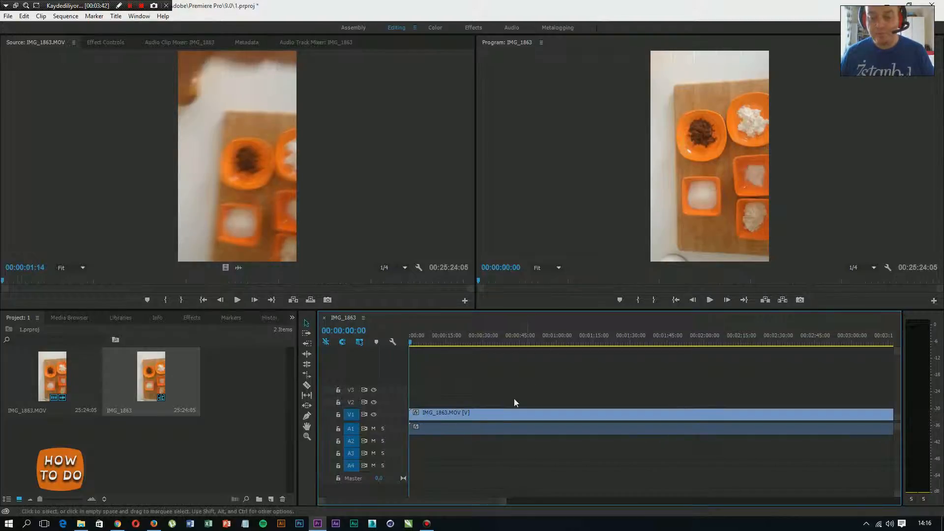
Show the effect controls for the IMG_1863.MOV clip on the timeline.
{"action": "left_click", "coordinate": [718, 142]}
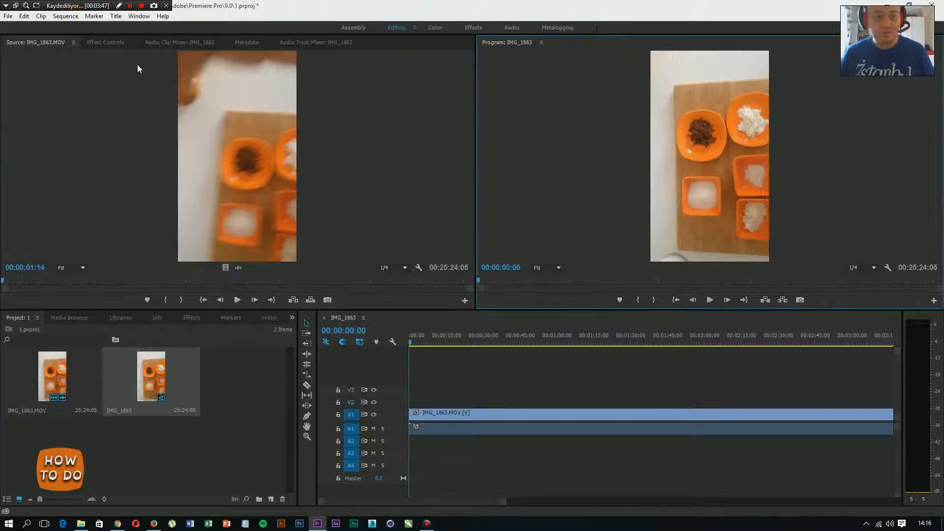
{"action": "left_click", "coordinate": [95, 42]}
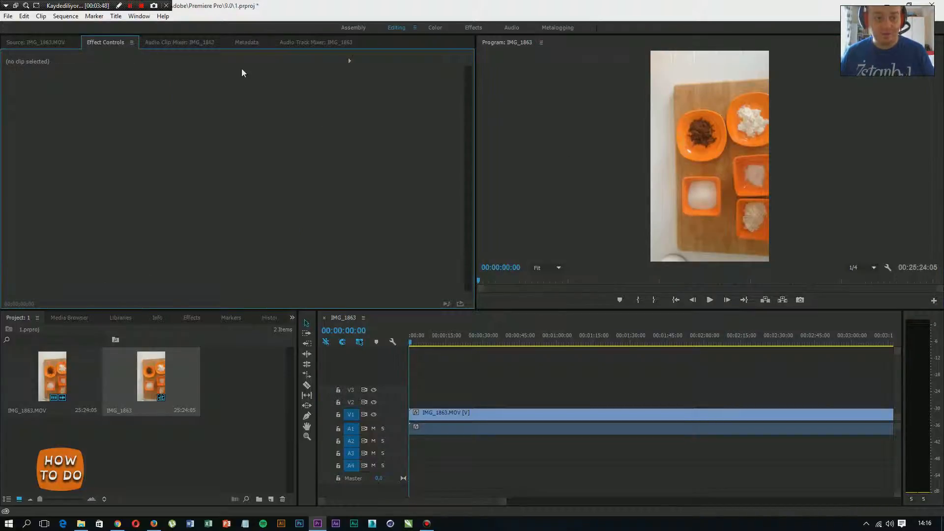
{"action": "left_click", "coordinate": [447, 417]}
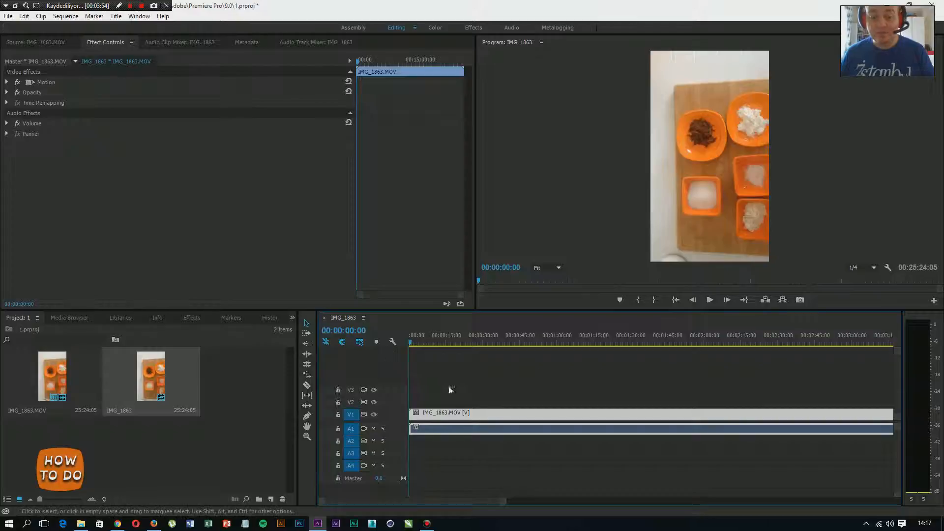
{"action": "left_click", "coordinate": [475, 398]}
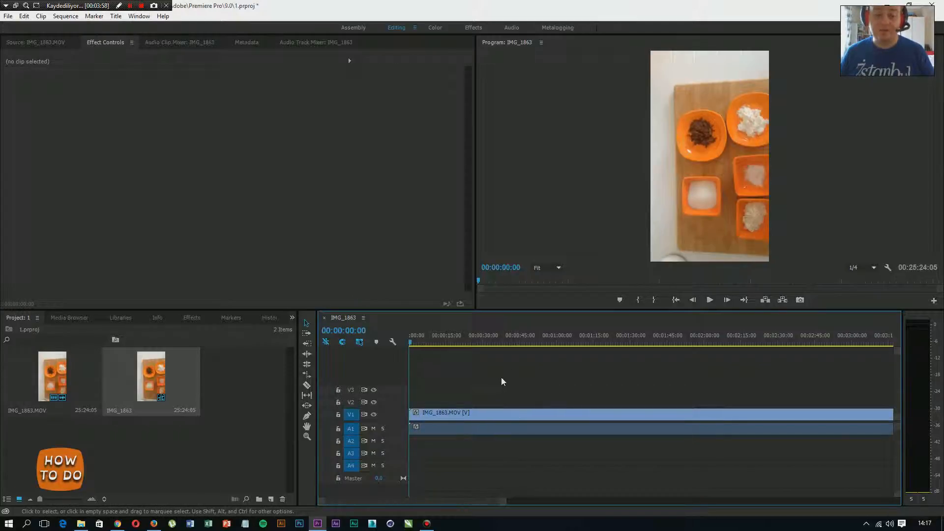
{"action": "left_click", "coordinate": [478, 418]}
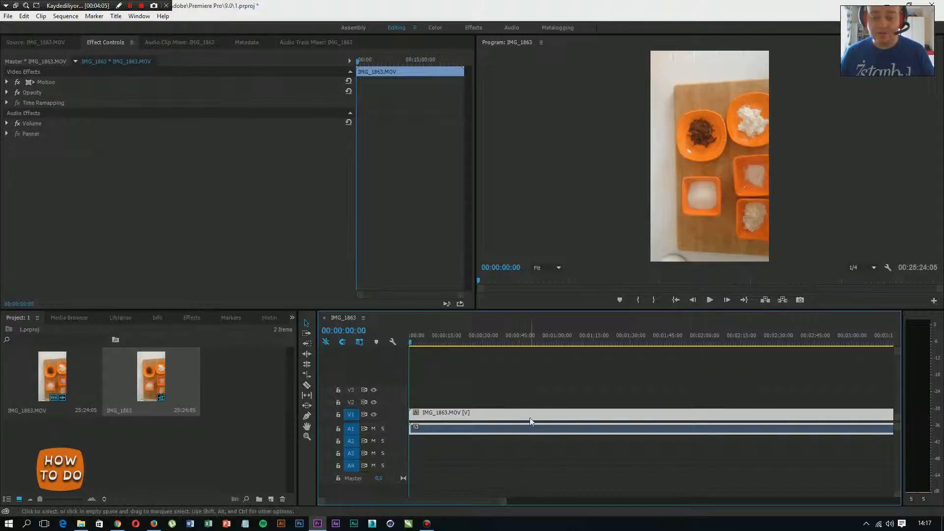
Expand the Motion settings and the Rotation dial of the IMG_1863.MOV timeline clip.
{"action": "left_click", "coordinate": [516, 449]}
{"action": "left_click", "coordinate": [494, 418]}
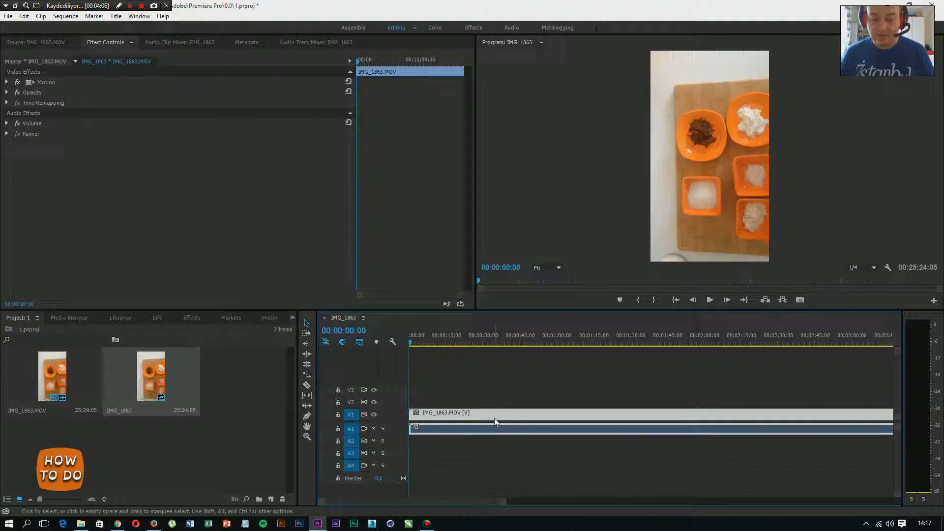
{"action": "left_click", "coordinate": [7, 82]}
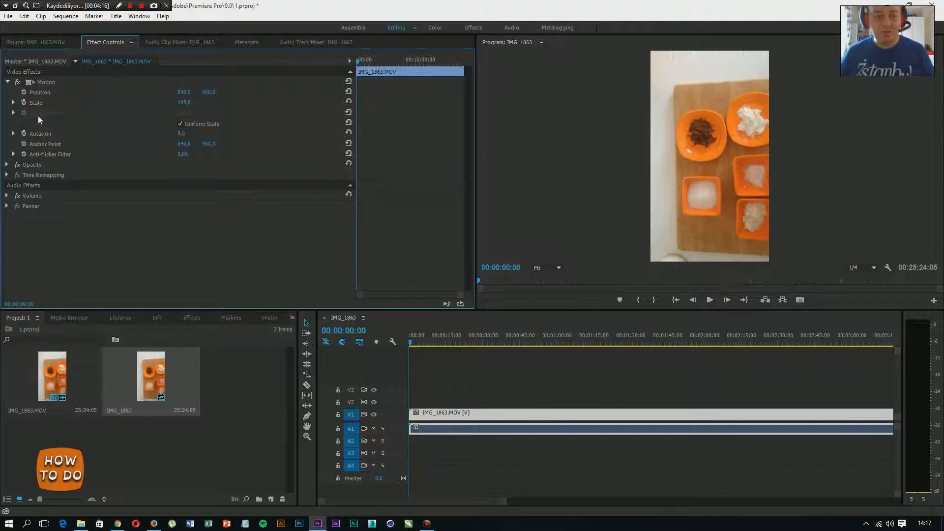
{"action": "left_click", "coordinate": [14, 134]}
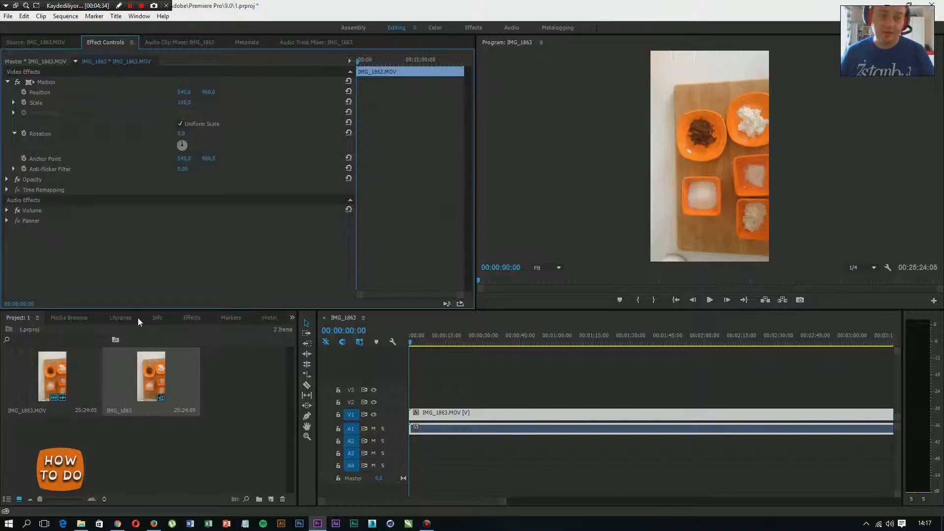
Try adding a Rotation keyframe to the clip at 00:00:57:05, and delete the keyframing again.
{"action": "left_click", "coordinate": [550, 341]}
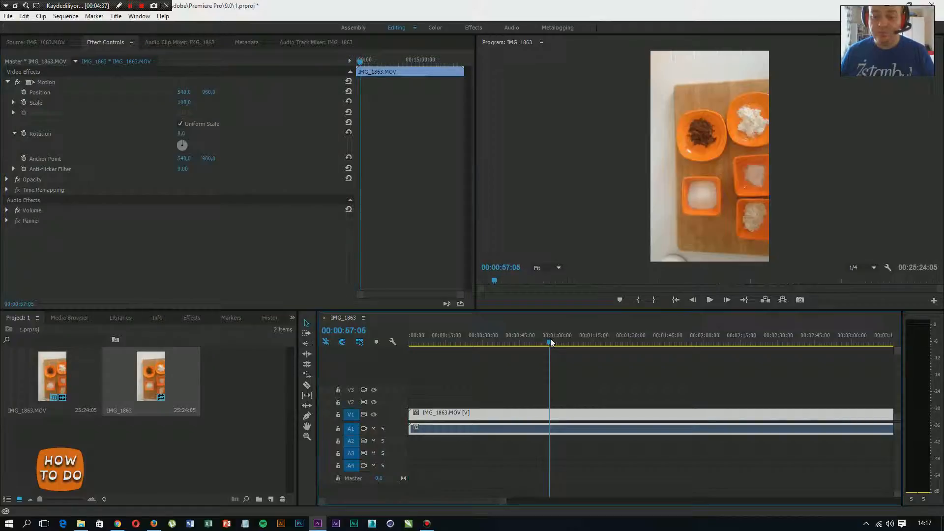
{"action": "left_click", "coordinate": [23, 133]}
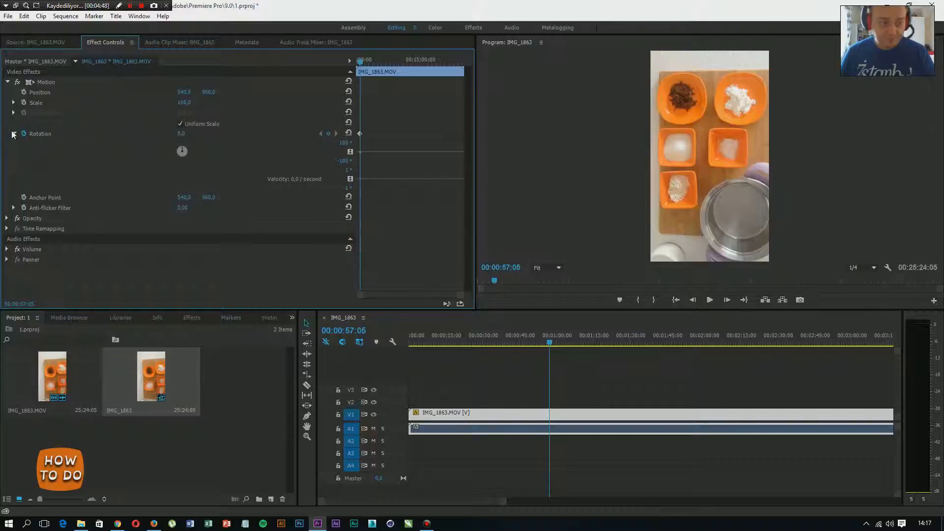
{"action": "left_click", "coordinate": [13, 133]}
{"action": "left_click", "coordinate": [13, 134]}
{"action": "left_click", "coordinate": [23, 134]}
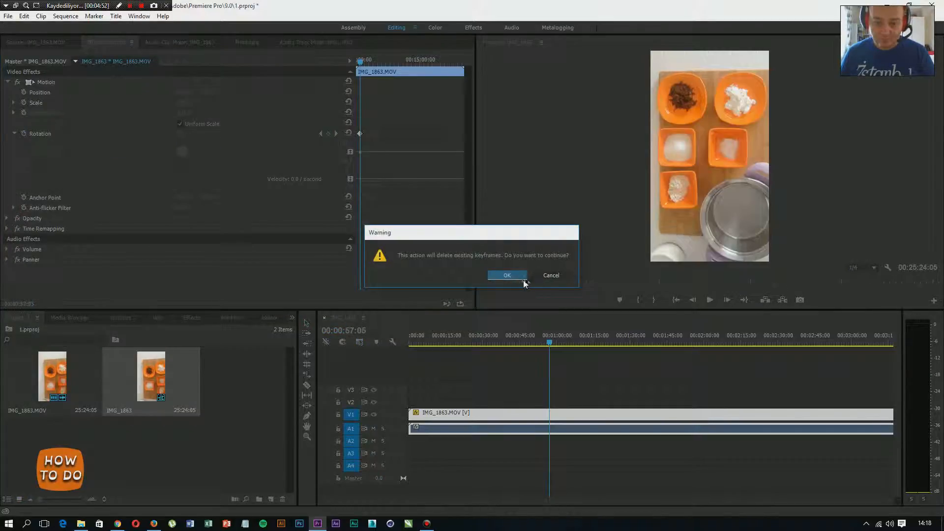
{"action": "left_click", "coordinate": [507, 274]}
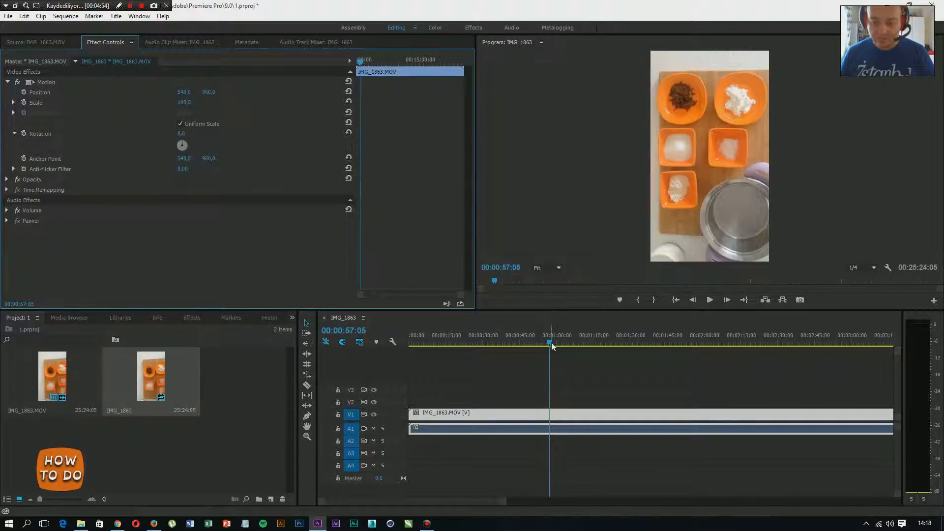
Park the playhead at 00:00:57:00 and rotate the IMG_1863.MOV clip to -90°.
{"action": "left_click", "coordinate": [571, 342]}
{"action": "left_click", "coordinate": [549, 342]}
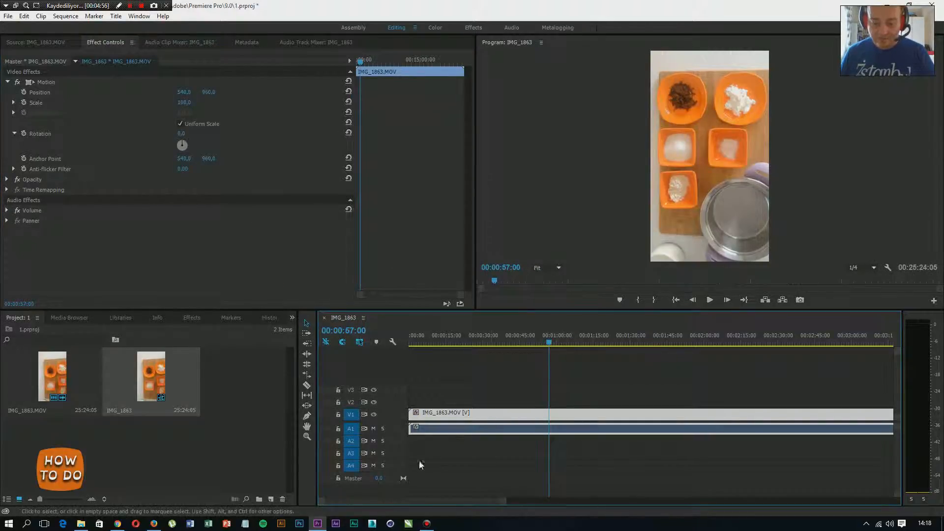
{"action": "left_click_drag", "start_coordinate": [505, 502], "coordinate": [458, 503]}
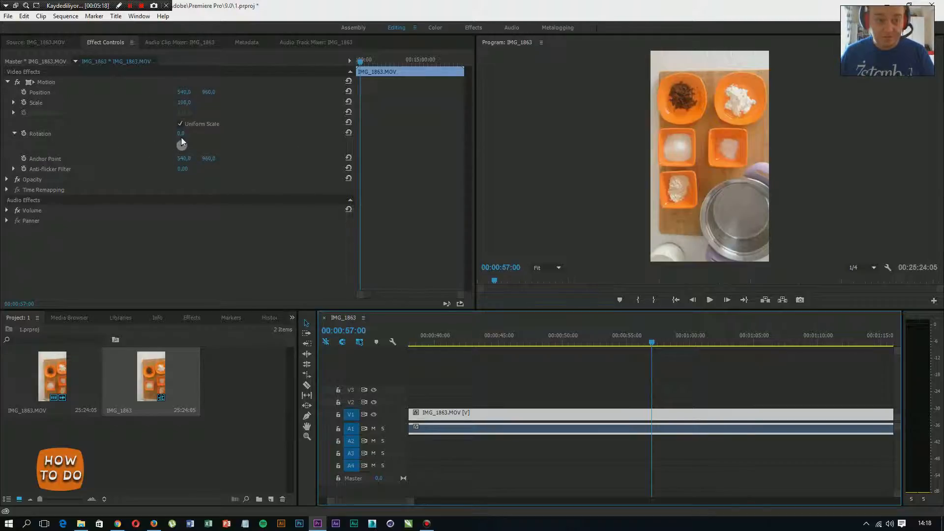
{"action": "left_click_drag", "start_coordinate": [182, 143], "coordinate": [169, 145]}
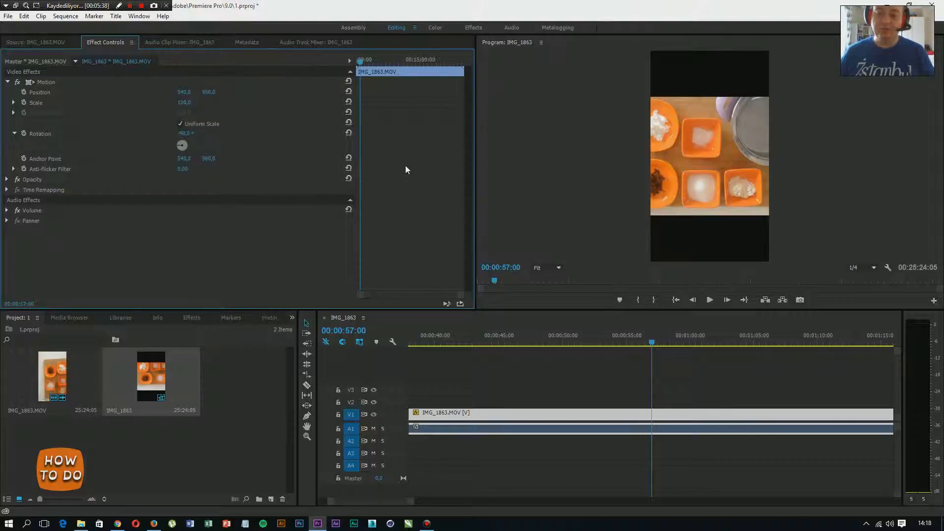
Change the sequence frame size to 1920 horizontal by 1080 vertical and accept deleting its preview files.
{"action": "left_click", "coordinate": [63, 17]}
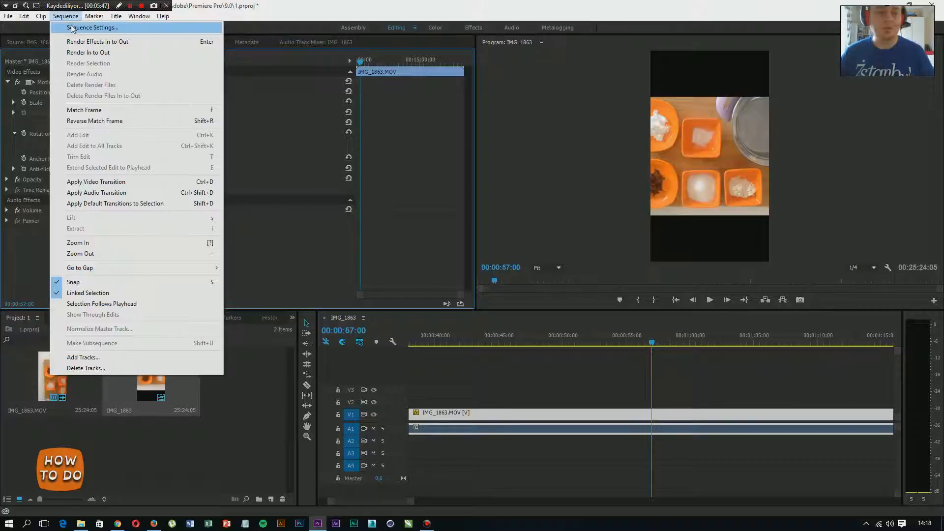
{"action": "left_click", "coordinate": [72, 28]}
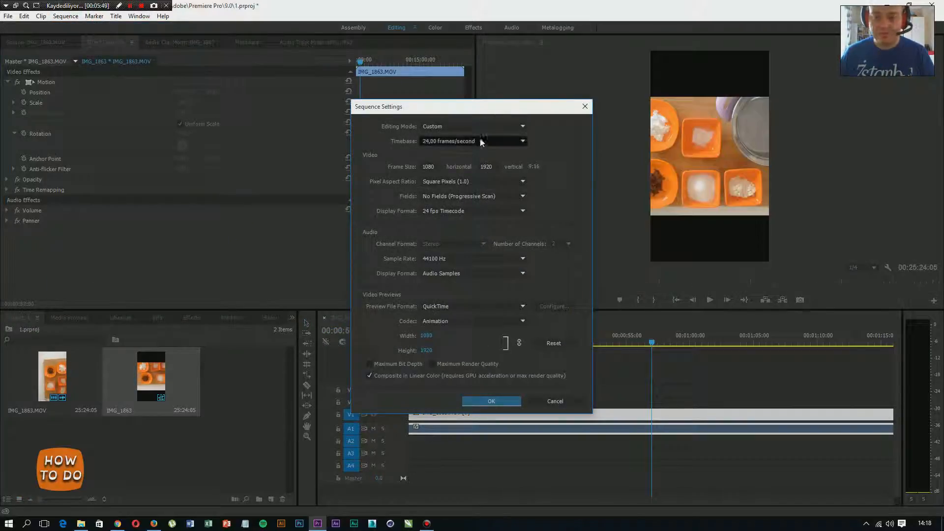
{"action": "left_click_drag", "start_coordinate": [481, 114], "coordinate": [415, 95]}
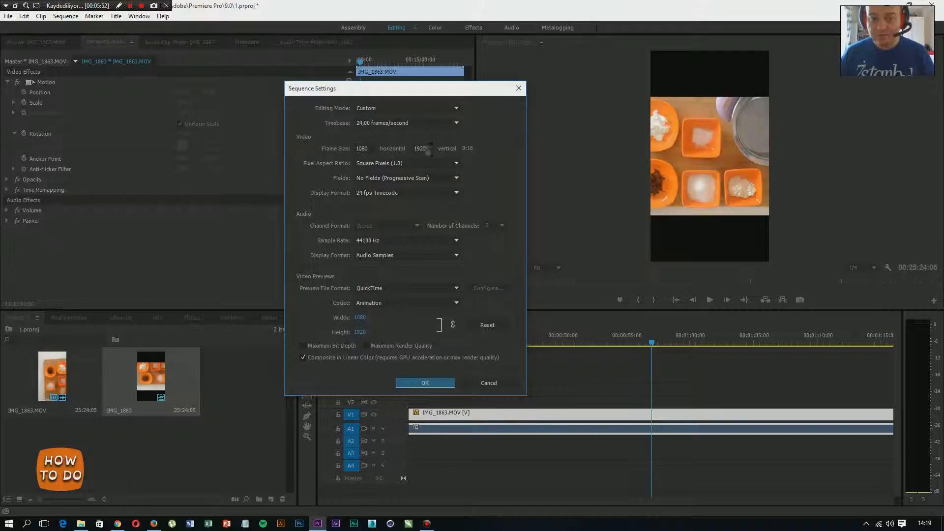
{"action": "left_click", "coordinate": [369, 149]}
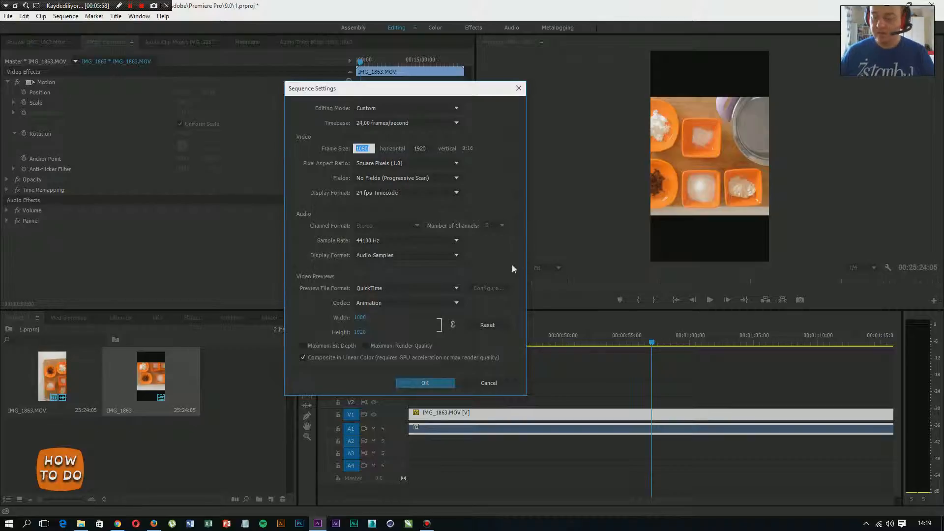
{"action": "type", "text": "192"}
{"action": "key", "text": "Tab"}
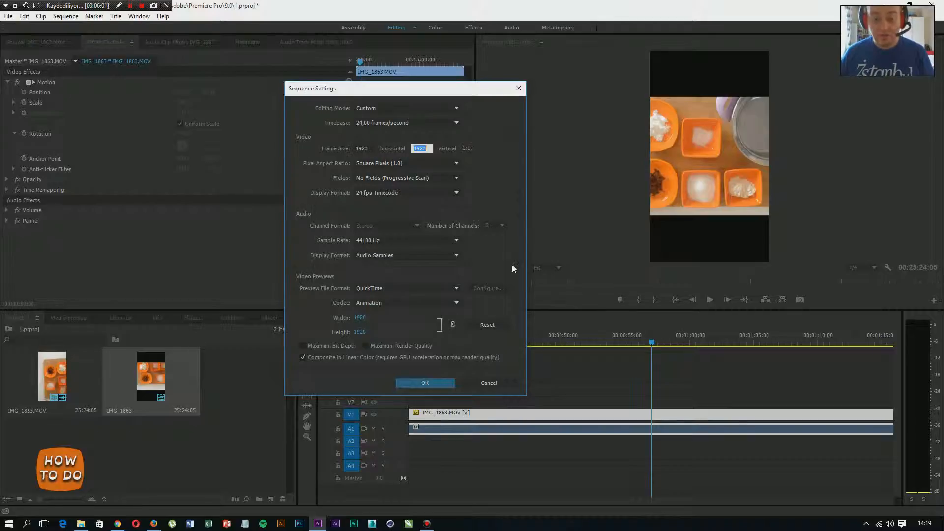
{"action": "type", "text": "1080"}
{"action": "key", "text": "Return"}
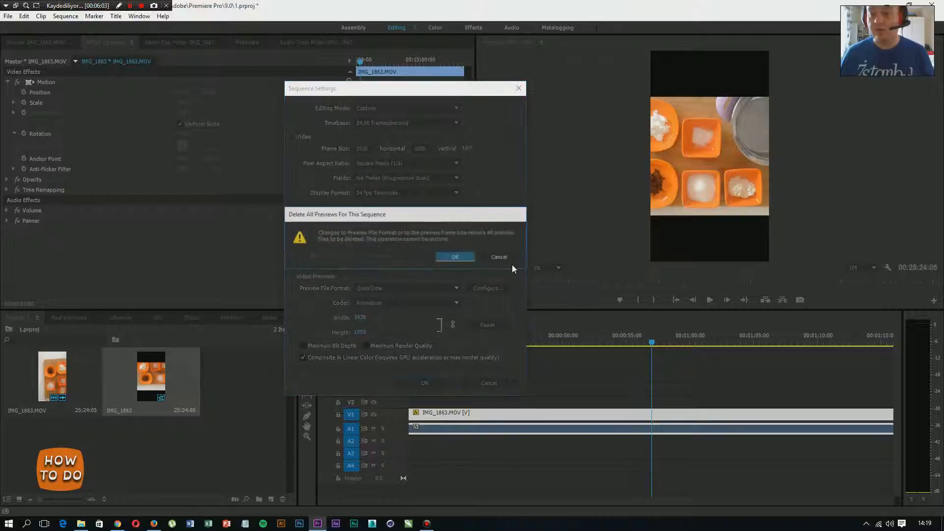
{"action": "left_click", "coordinate": [452, 258]}
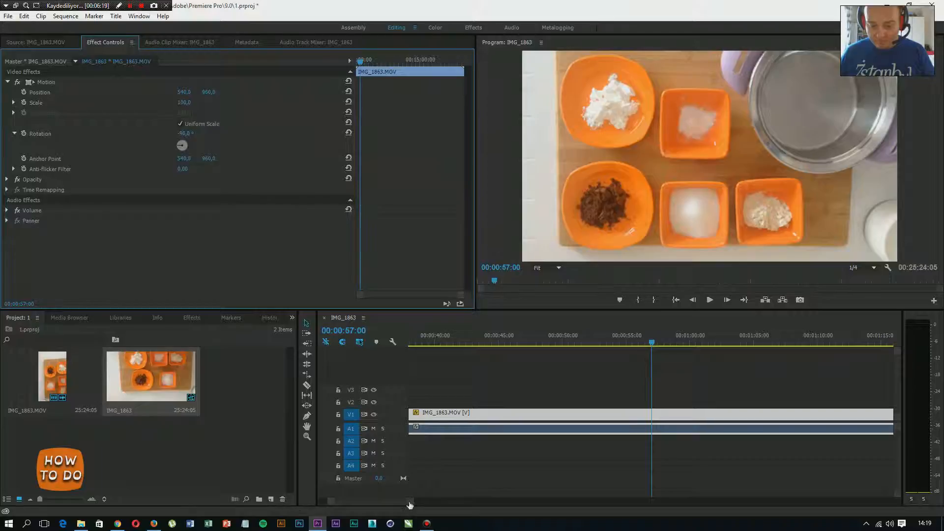
Try reducing the Scale of the IMG_1863.MOV clip, and set it back to 100.
{"action": "left_click_drag", "start_coordinate": [409, 505], "coordinate": [832, 488]}
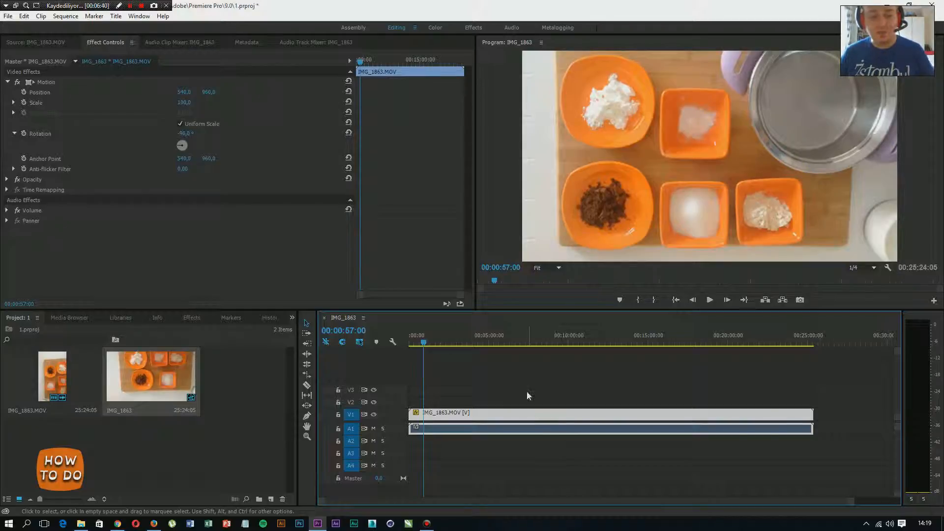
{"action": "left_click", "coordinate": [14, 102]}
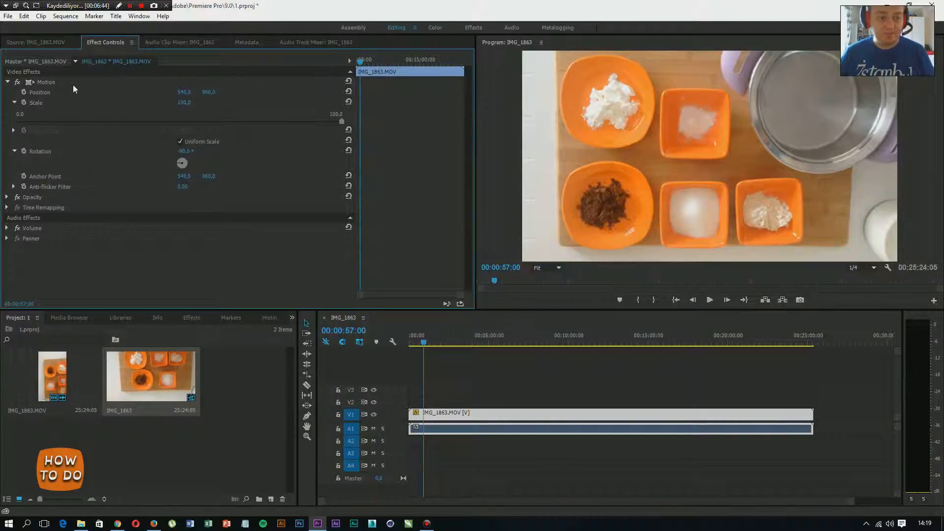
{"action": "left_click", "coordinate": [14, 103]}
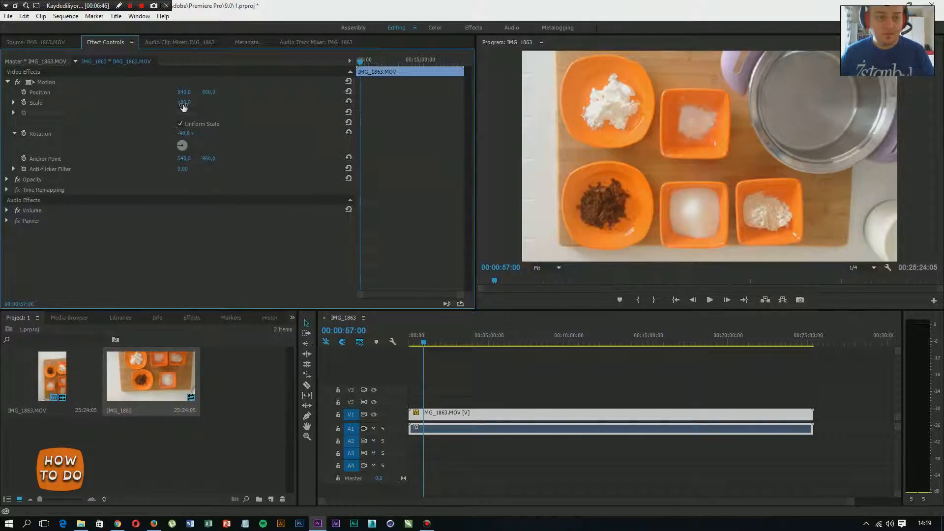
{"action": "mouse_move", "coordinate": [183, 103]}
{"action": "left_mouse_down"}
{"action": "mouse_move", "coordinate": [203, 102]}
{"action": "mouse_move", "coordinate": [178, 103]}
{"action": "left_mouse_up"}
{"action": "left_click_drag", "start_coordinate": [182, 102], "coordinate": [203, 102]}
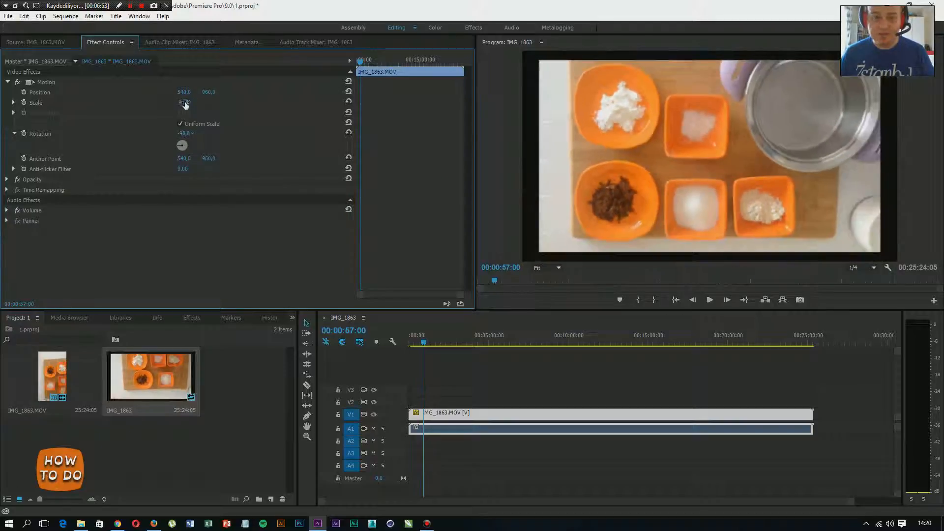
{"action": "left_click", "coordinate": [184, 102]}
{"action": "type", "text": "100"}
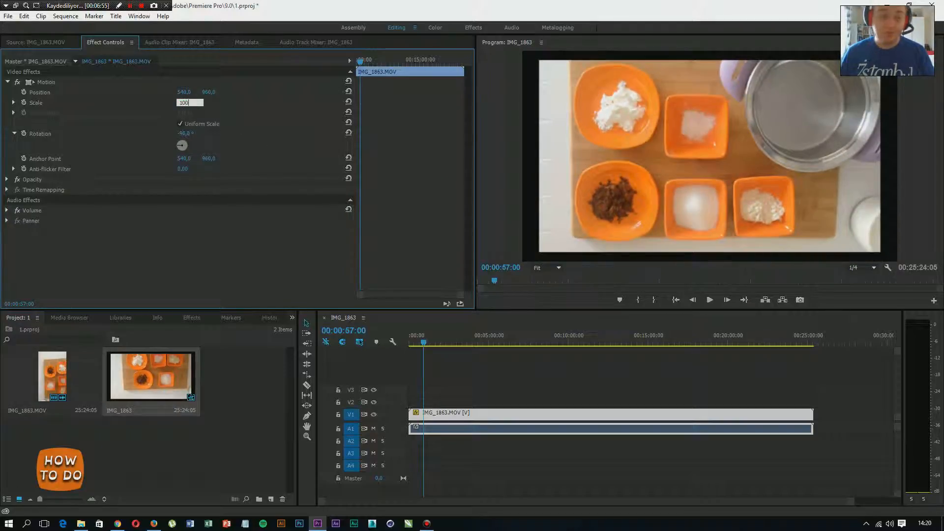
{"action": "key", "text": "Return"}
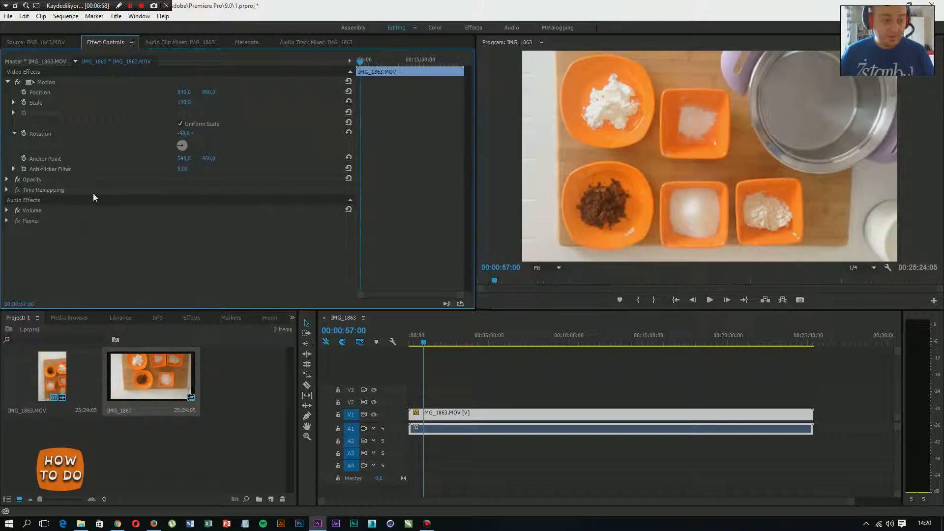
Look at the clip's Opacity settings, and collapse both the Opacity and Motion groups.
{"action": "left_click", "coordinate": [6, 180]}
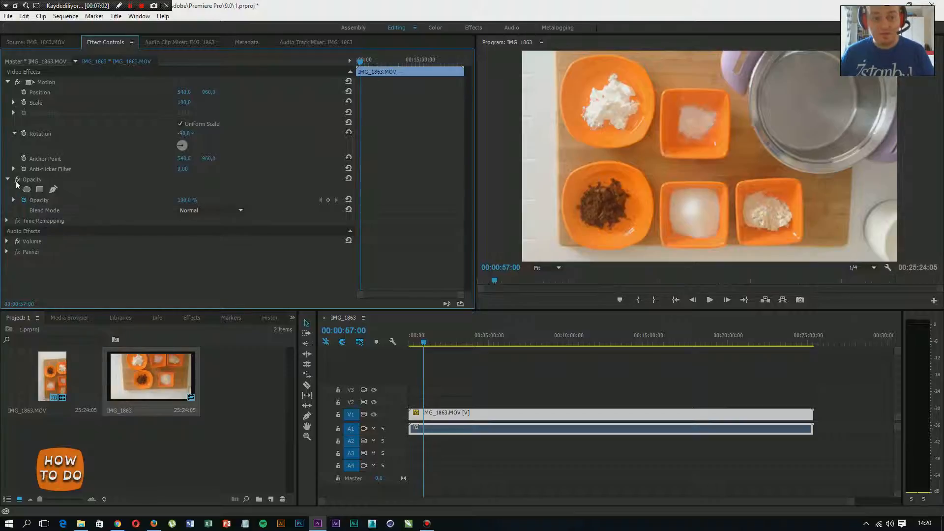
{"action": "left_click", "coordinate": [6, 179]}
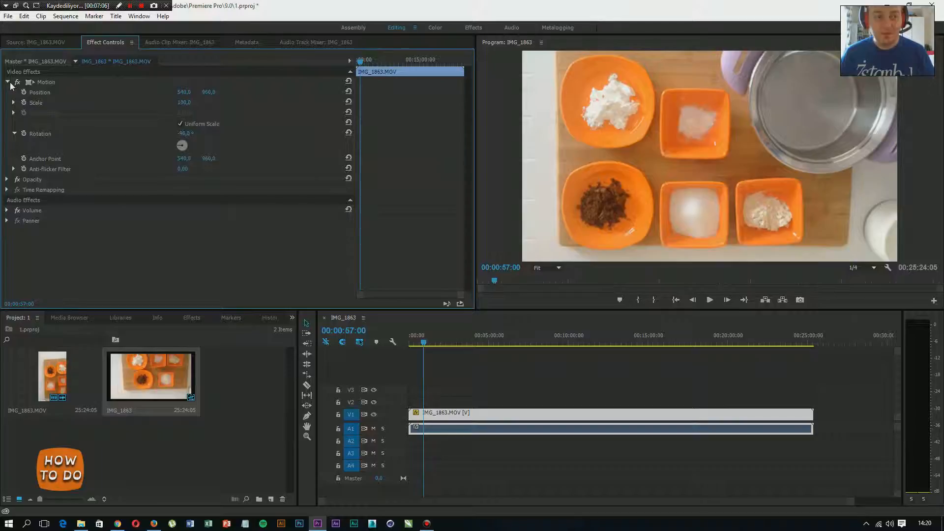
{"action": "left_click", "coordinate": [10, 83]}
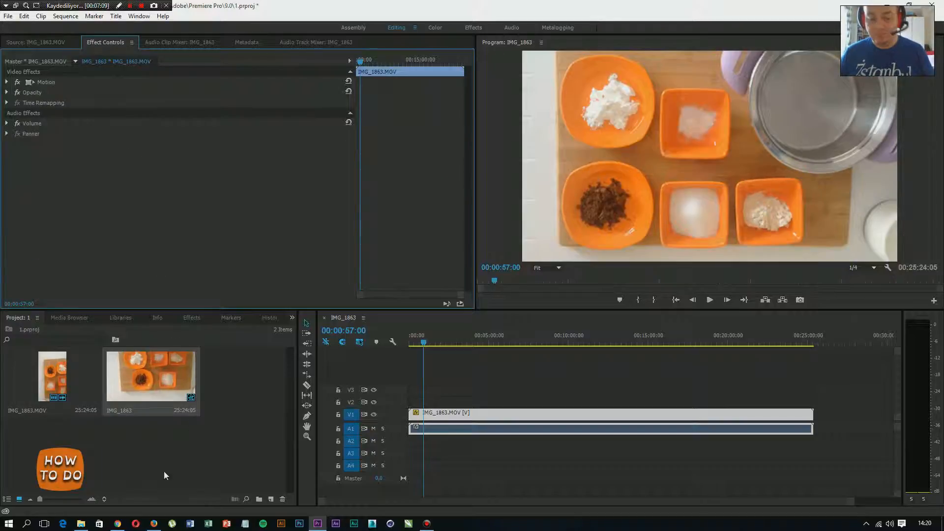
Import MOV_0037.mp4 from the Manolya Pudingi folder in File Explorer into the project.
{"action": "left_click", "coordinate": [81, 523]}
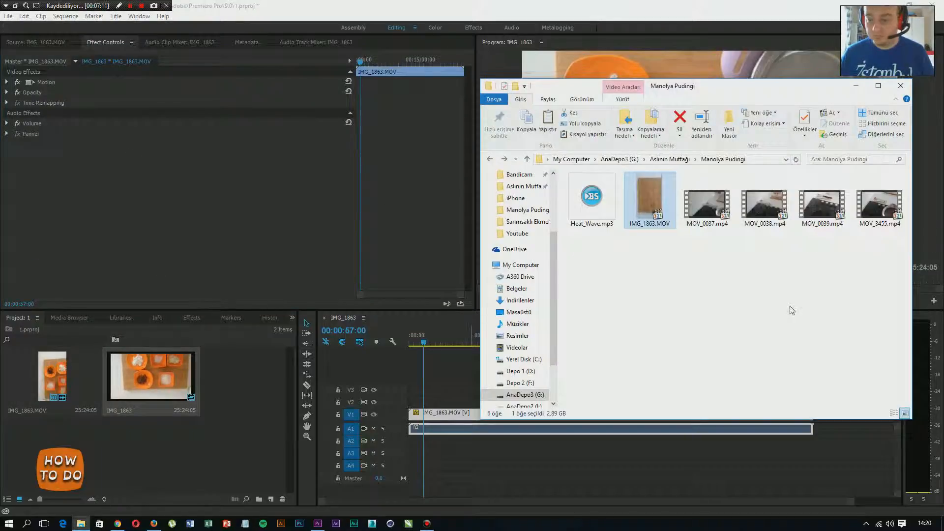
{"action": "left_click", "coordinate": [702, 204]}
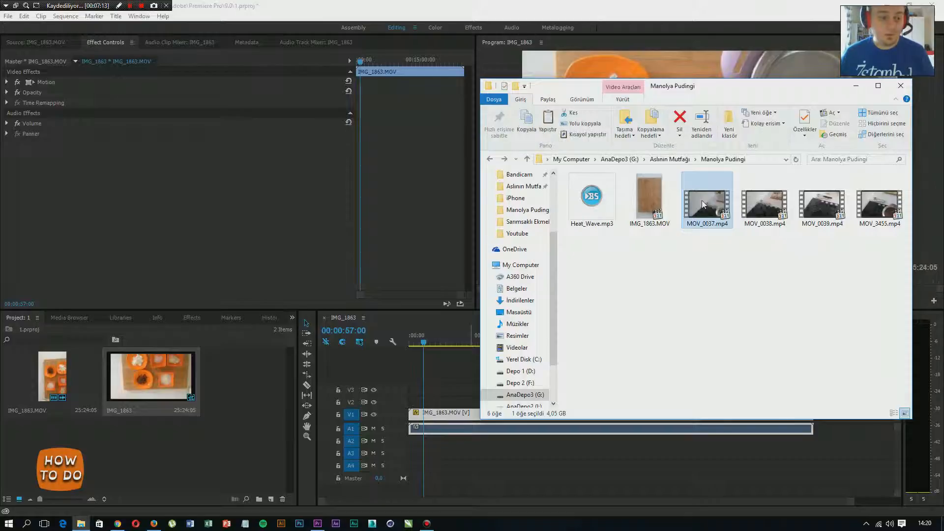
{"action": "left_click_drag", "start_coordinate": [701, 200], "coordinate": [263, 383]}
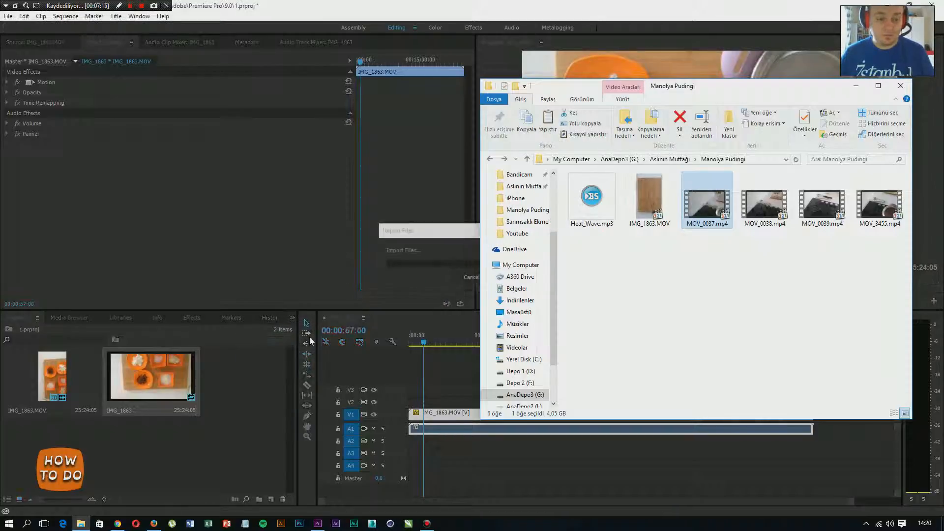
Load MOV_0037.mp4 in the source monitor and place it directly after IMG_1863.MOV on track V1.
{"action": "left_click", "coordinate": [46, 40]}
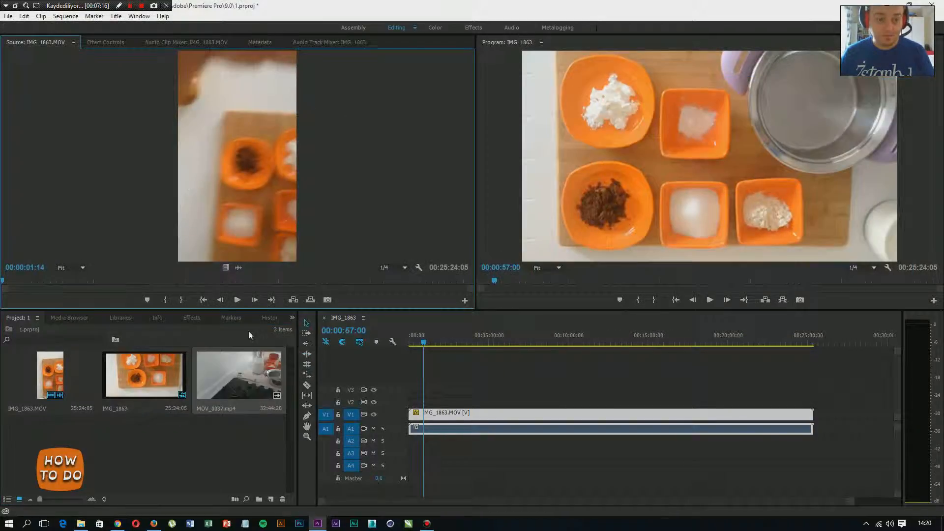
{"action": "left_click", "coordinate": [237, 379]}
{"action": "left_click_drag", "start_coordinate": [123, 190], "coordinate": [126, 191]}
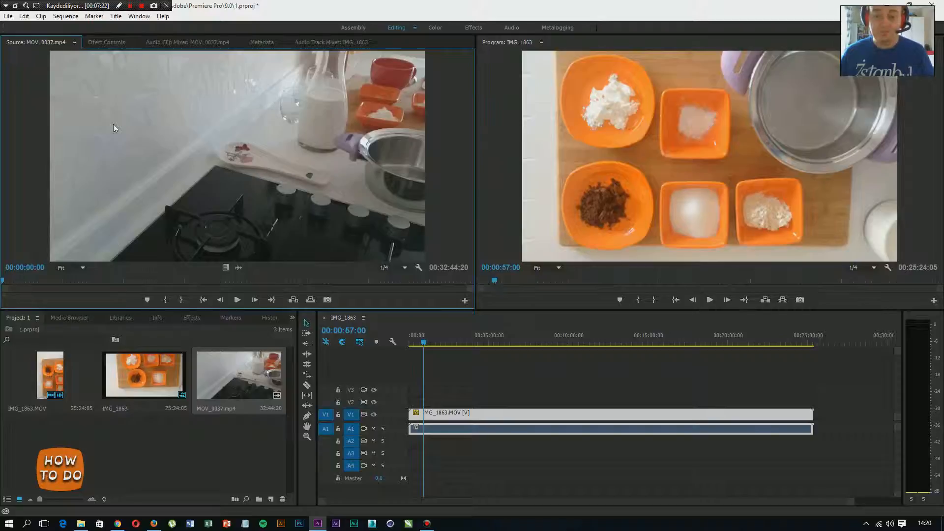
{"action": "left_click_drag", "start_coordinate": [125, 140], "coordinate": [821, 428]}
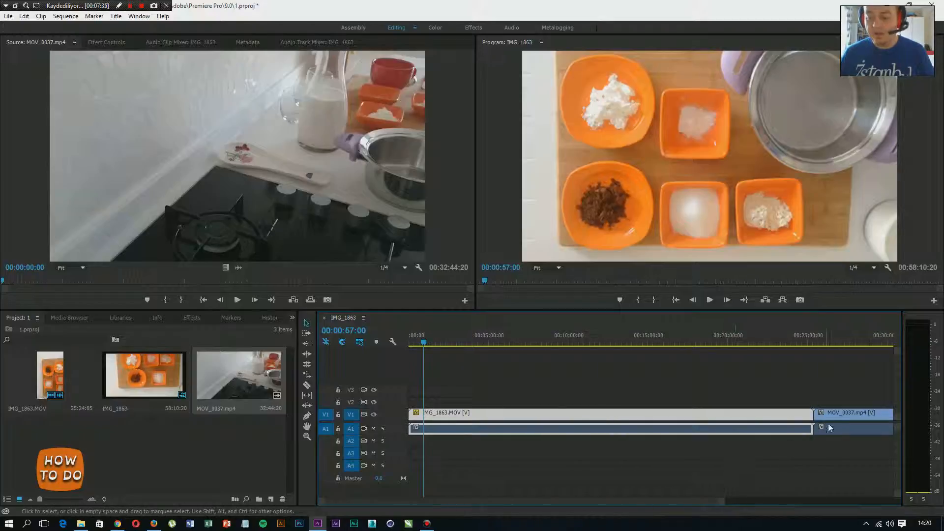
Move the MOV_0037.mp4 clip onto track V2 so it overlaps IMG_1863.MOV, and scrub the playhead to about its start at 00:08:39:17.
{"action": "left_click_drag", "start_coordinate": [830, 426], "coordinate": [556, 406]}
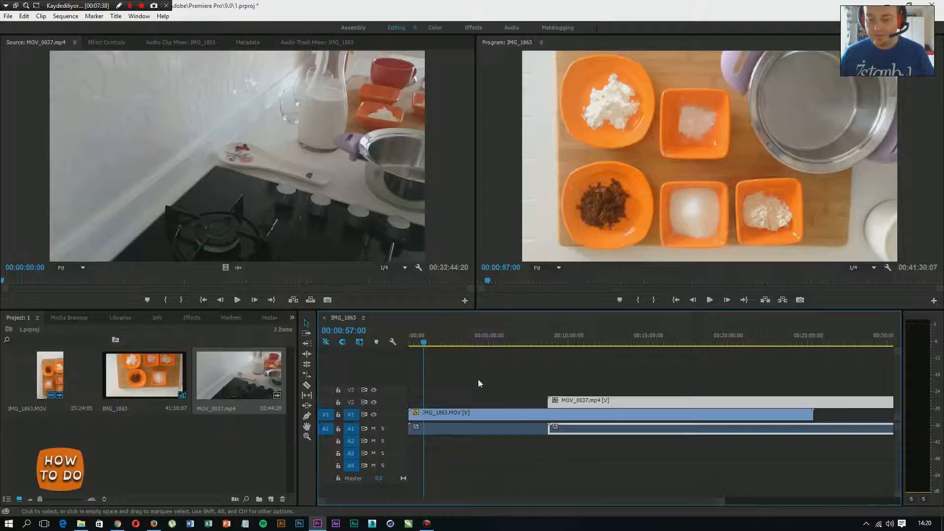
{"action": "left_click", "coordinate": [427, 343]}
{"action": "left_click_drag", "start_coordinate": [427, 343], "coordinate": [445, 368]}
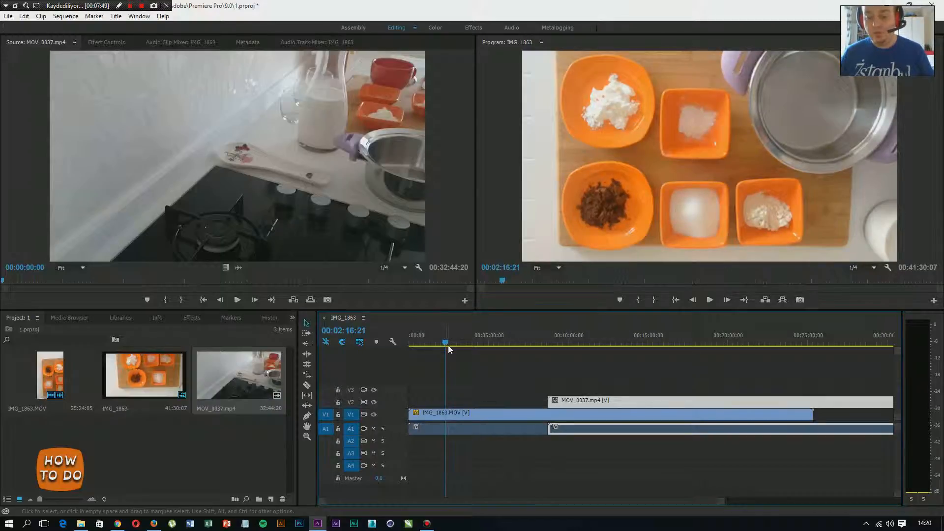
{"action": "left_click_drag", "start_coordinate": [448, 349], "coordinate": [546, 351]}
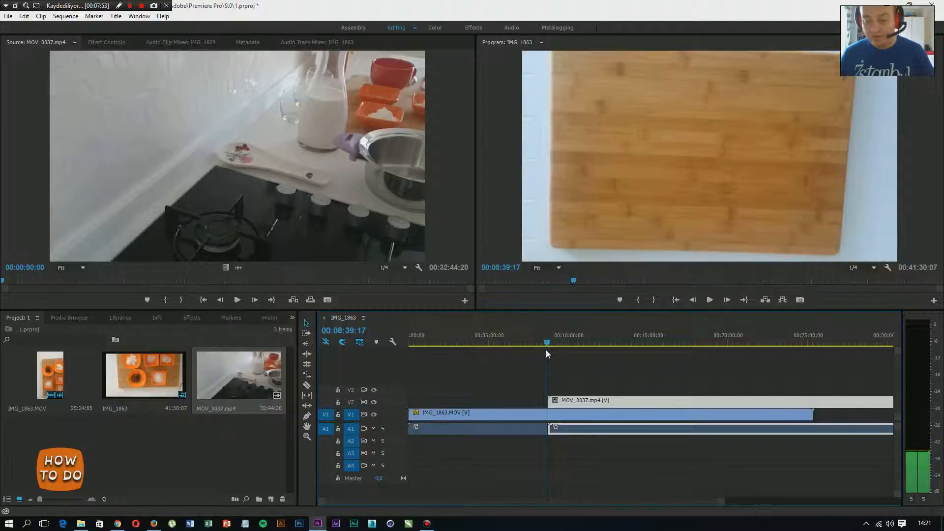
Move MOV_0037.mp4 back to track V1 directly after IMG_1863.MOV, and shift it later to leave a gap between the clips.
{"action": "left_click_drag", "start_coordinate": [546, 350], "coordinate": [514, 371]}
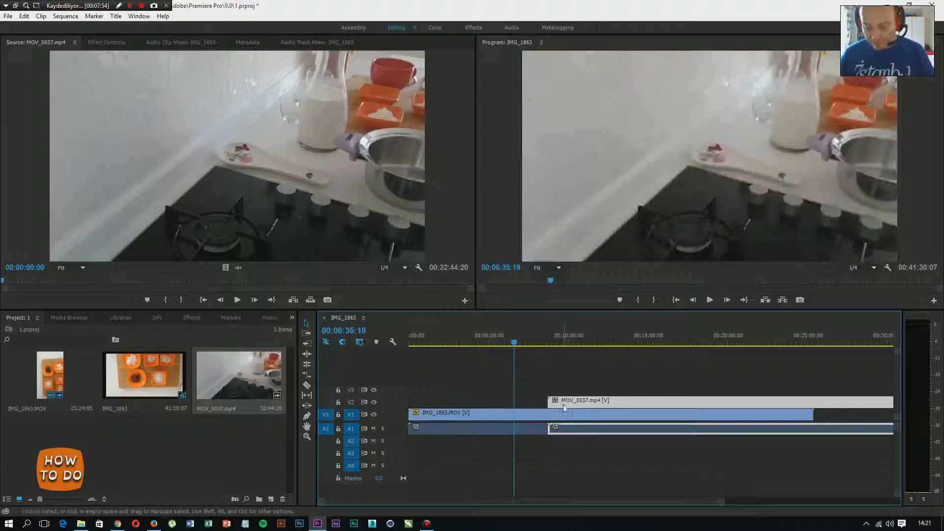
{"action": "left_click_drag", "start_coordinate": [565, 404], "coordinate": [832, 411]}
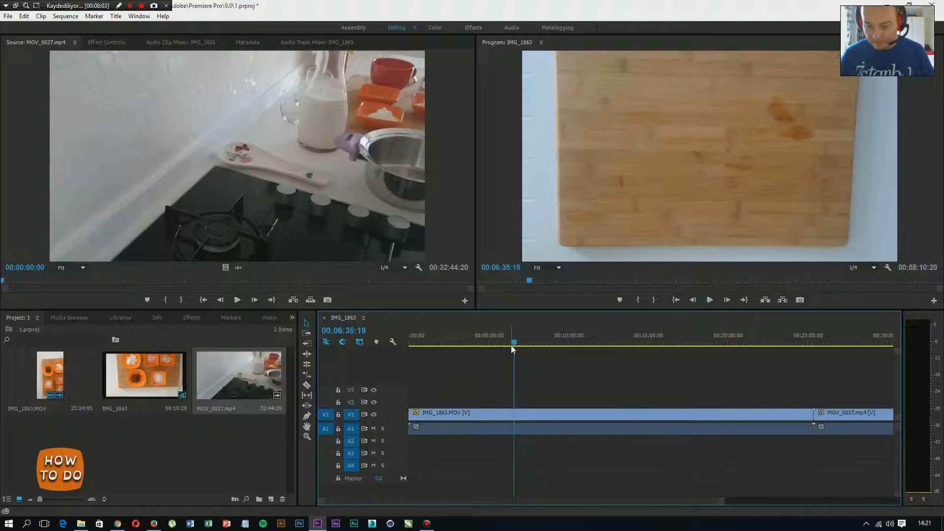
{"action": "left_click_drag", "start_coordinate": [530, 344], "coordinate": [837, 352]}
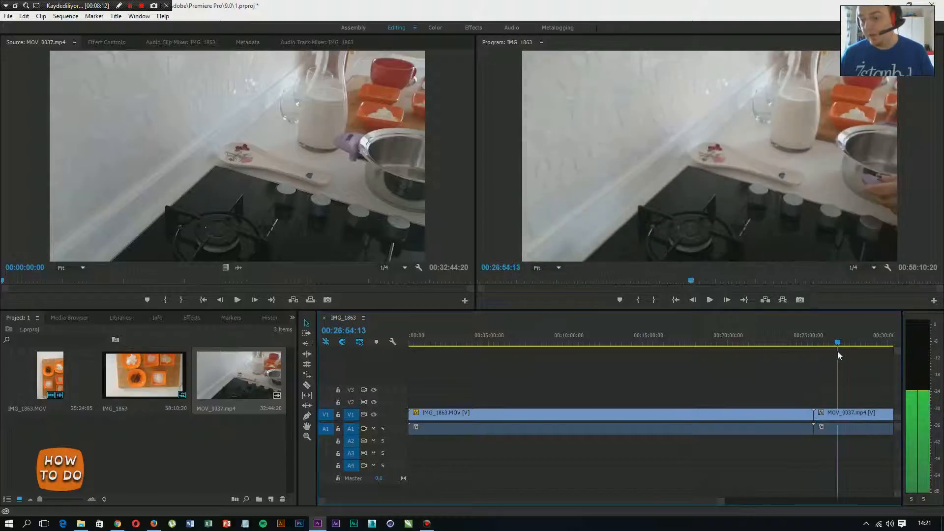
{"action": "left_click_drag", "start_coordinate": [692, 501], "coordinate": [797, 503]}
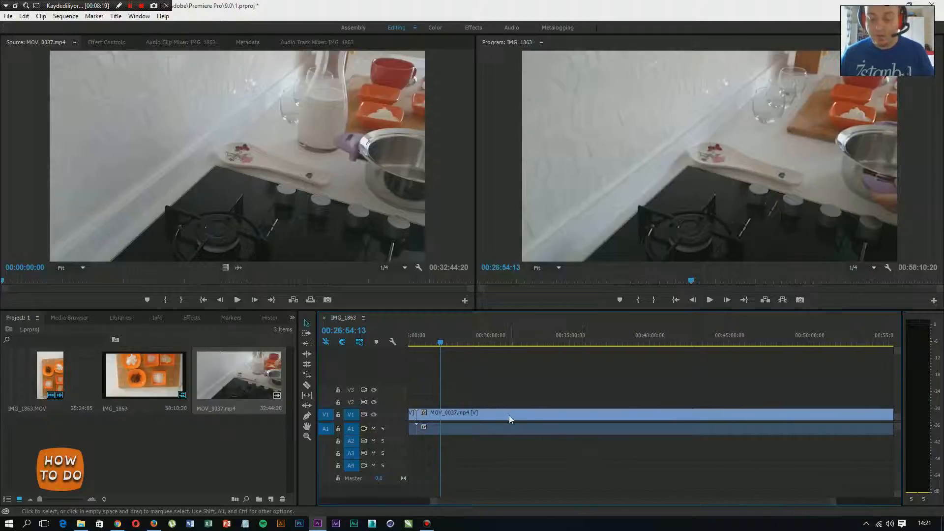
{"action": "left_click_drag", "start_coordinate": [510, 419], "coordinate": [637, 419]}
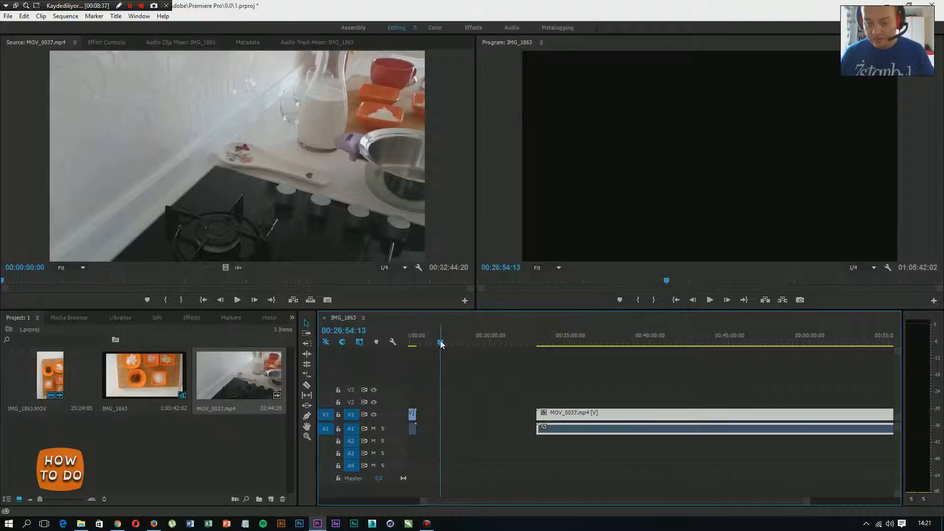
Mark the opening of MOV_0037.mp4 from 00:32:51:15 to 00:35:01:02 and extract that section.
{"action": "left_click_drag", "start_coordinate": [441, 344], "coordinate": [535, 343]}
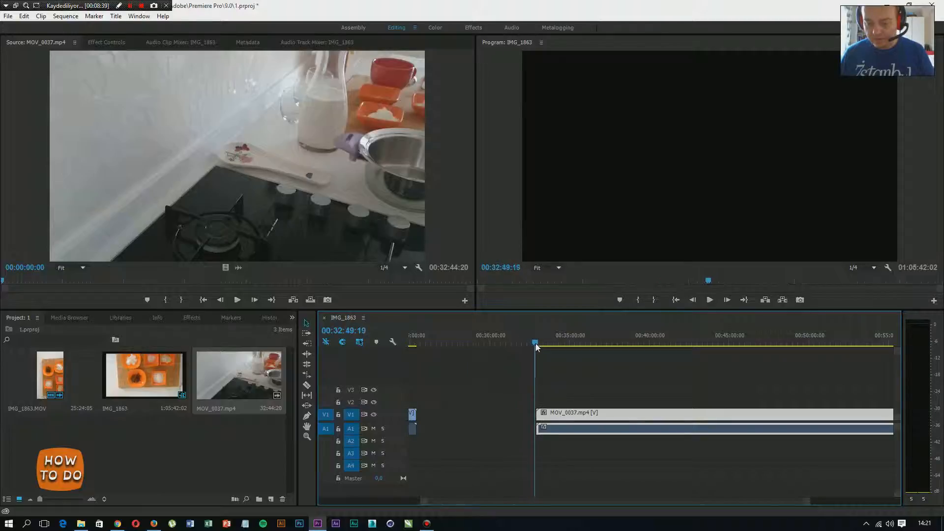
{"action": "left_click", "coordinate": [644, 303]}
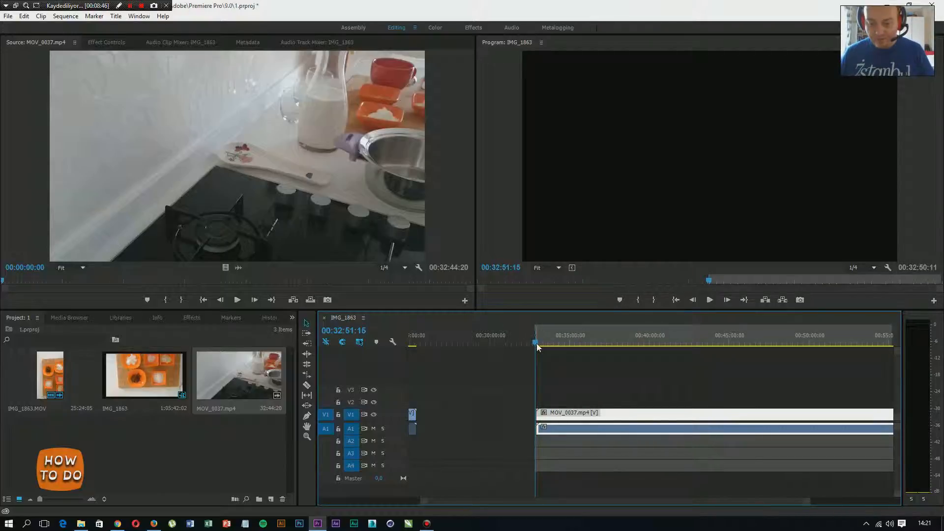
{"action": "left_click_drag", "start_coordinate": [536, 341], "coordinate": [571, 348]}
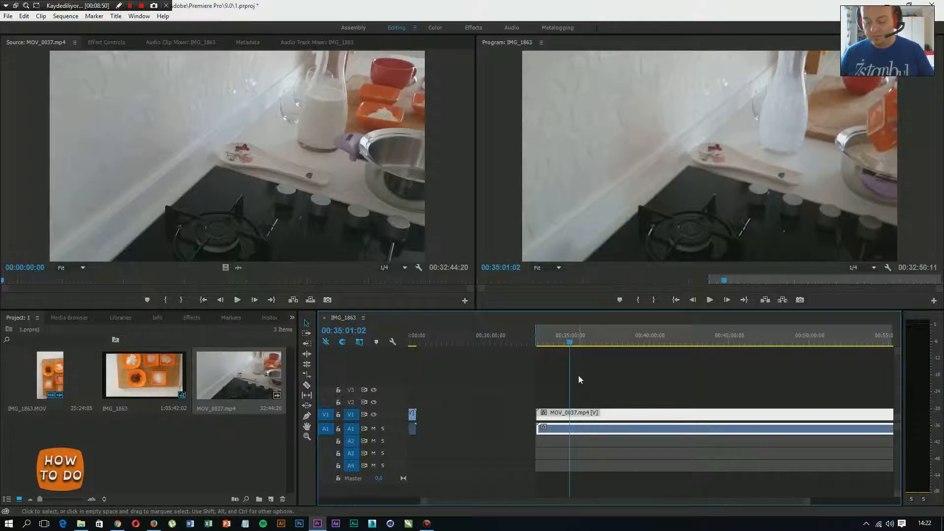
{"action": "key", "text": "o"}
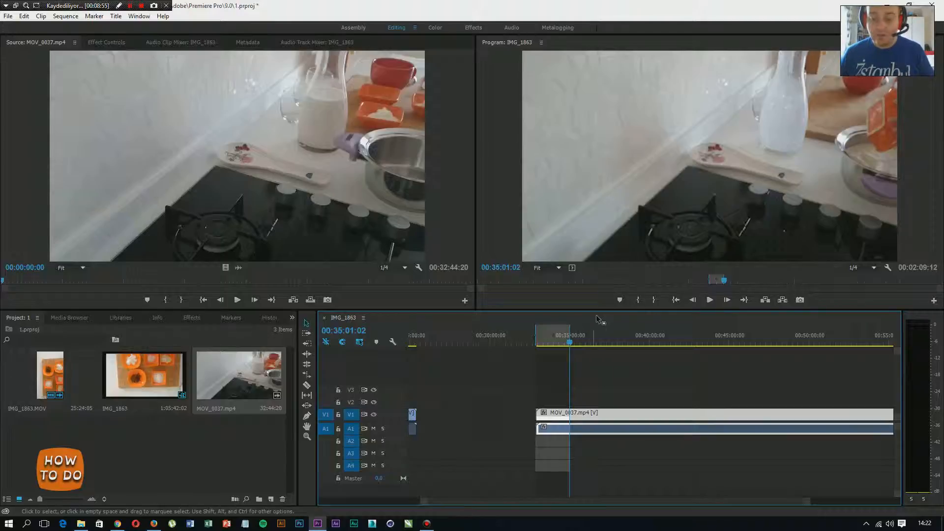
{"action": "left_click", "coordinate": [782, 301]}
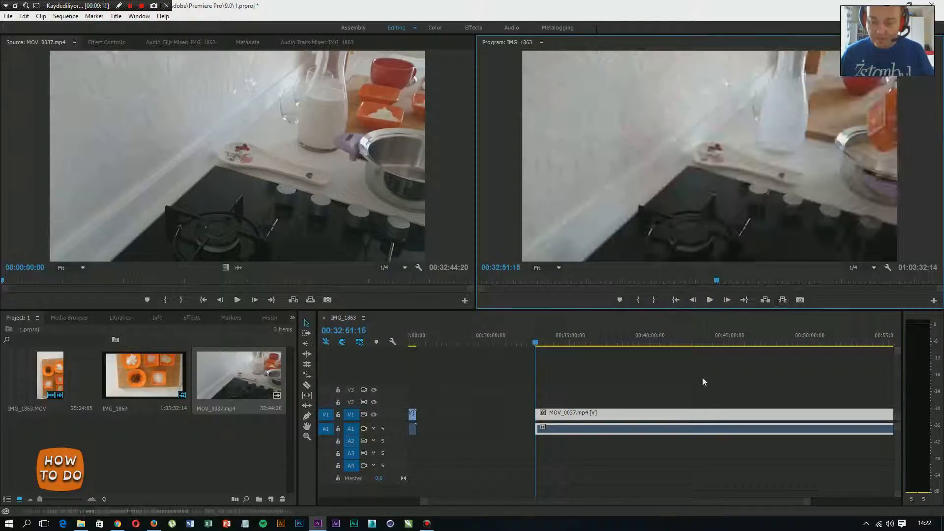
Shift MOV_0037.mp4 earlier, closer to IMG_1863.MOV, and extract its section between 00:37:54:23 and 00:42:00:22.
{"action": "mouse_move", "coordinate": [536, 346]}
{"action": "left_mouse_down"}
{"action": "mouse_move", "coordinate": [554, 346]}
{"action": "mouse_move", "coordinate": [517, 346]}
{"action": "mouse_move", "coordinate": [538, 346]}
{"action": "mouse_move", "coordinate": [529, 343]}
{"action": "left_mouse_up"}
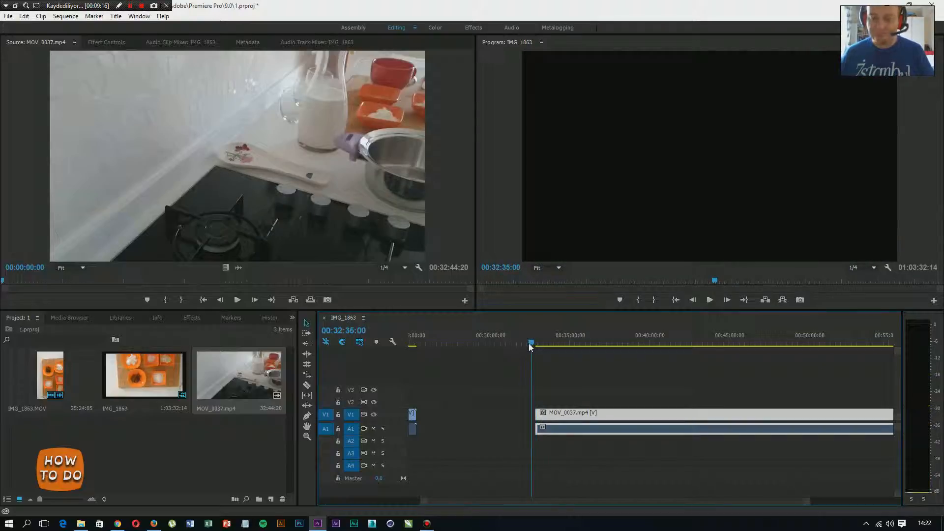
{"action": "left_click_drag", "start_coordinate": [662, 421], "coordinate": [580, 418]}
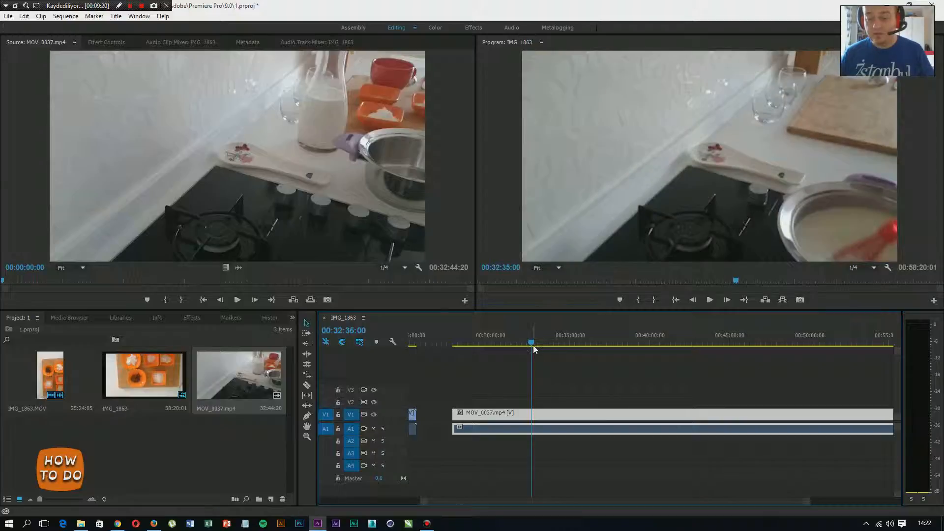
{"action": "left_click_drag", "start_coordinate": [533, 344], "coordinate": [616, 352]}
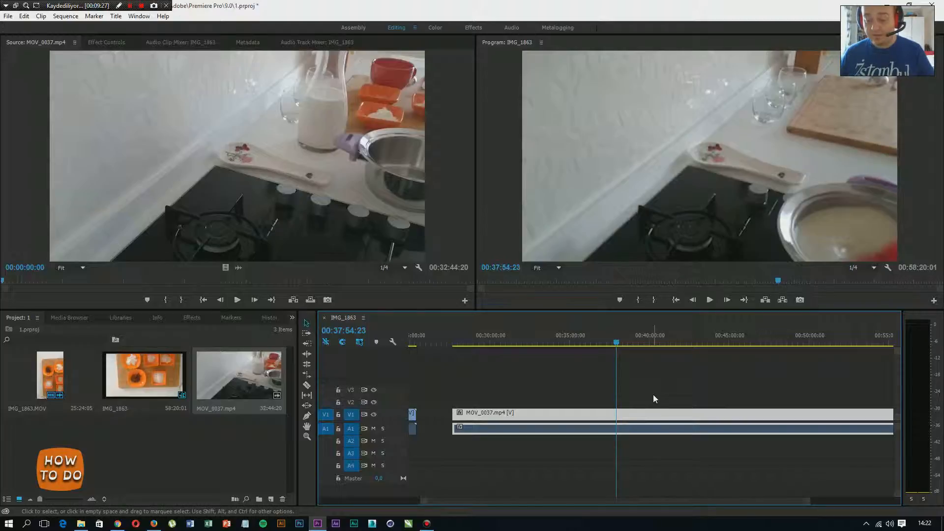
{"action": "key", "text": "i"}
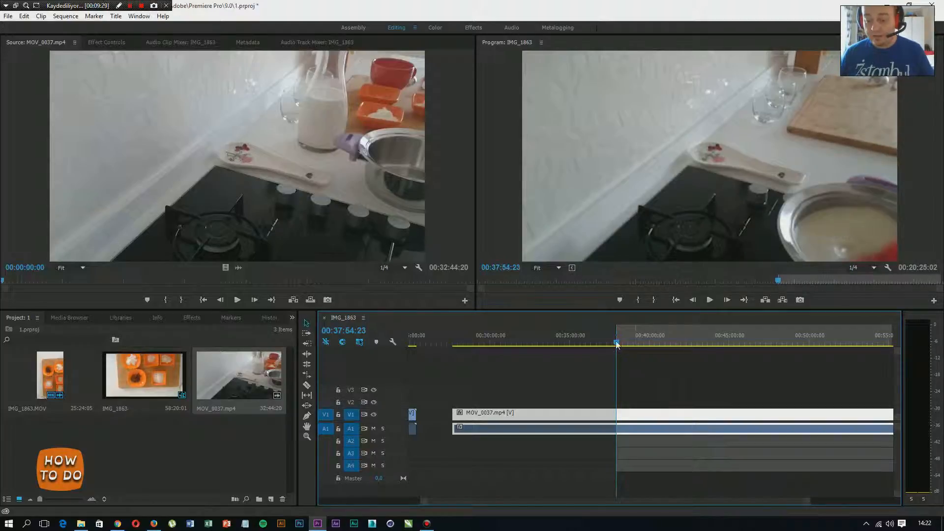
{"action": "left_click", "coordinate": [680, 342]}
{"action": "key", "text": "o"}
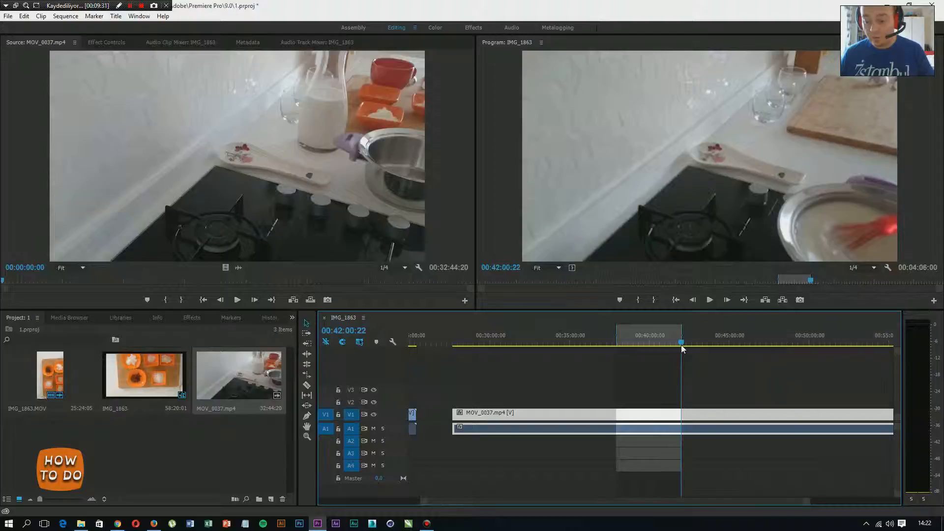
{"action": "left_click", "coordinate": [780, 299]}
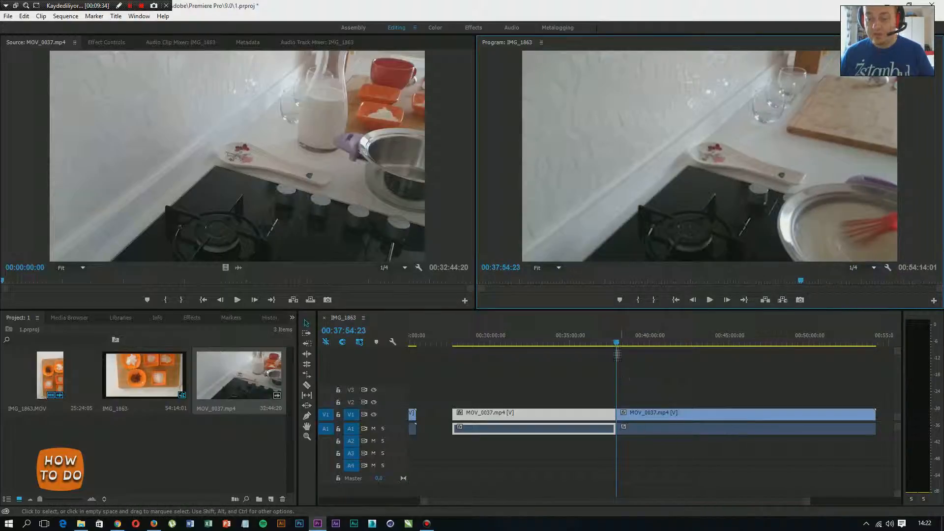
Scrub through the clips on V1, and shift the second MOV_0037.mp4 segment later to leave a gap after the first.
{"action": "left_click_drag", "start_coordinate": [616, 343], "coordinate": [597, 359]}
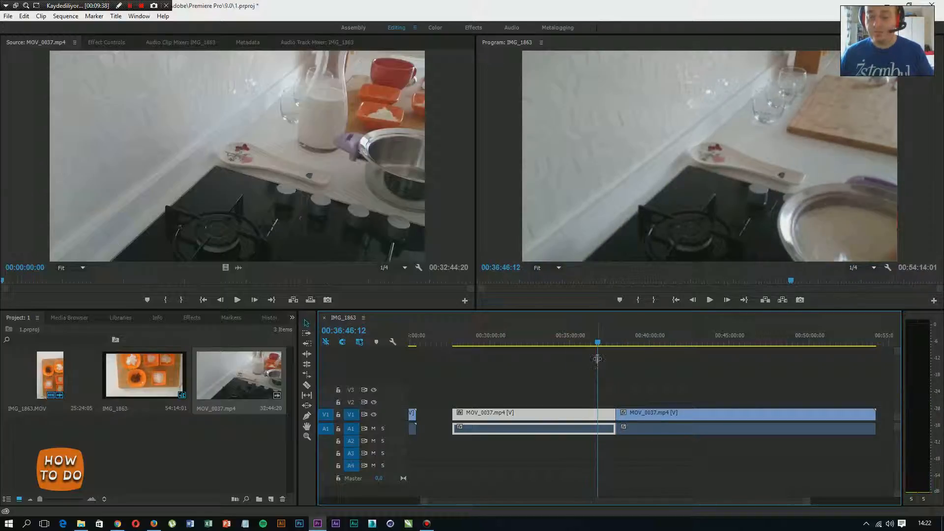
{"action": "left_click_drag", "start_coordinate": [453, 500], "coordinate": [303, 497]}
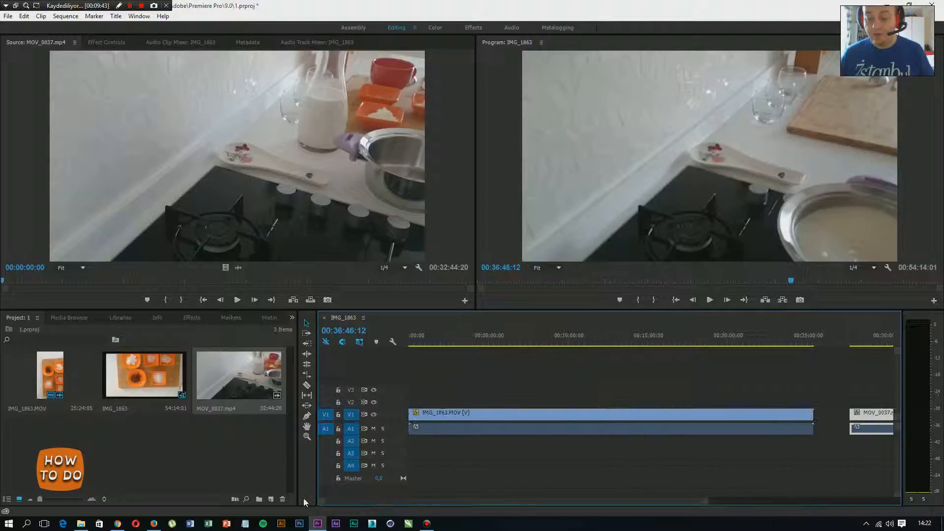
{"action": "left_click_drag", "start_coordinate": [505, 336], "coordinate": [528, 355]}
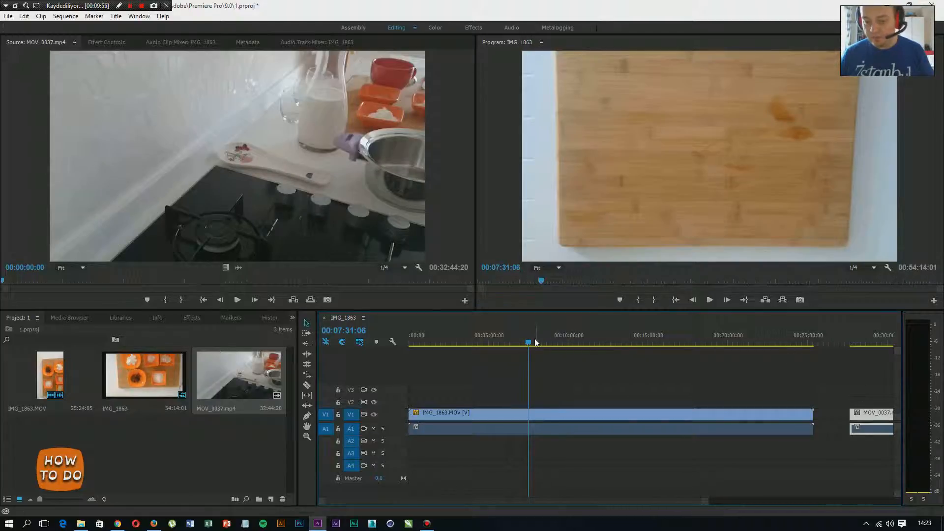
{"action": "left_click_drag", "start_coordinate": [534, 347], "coordinate": [776, 358]}
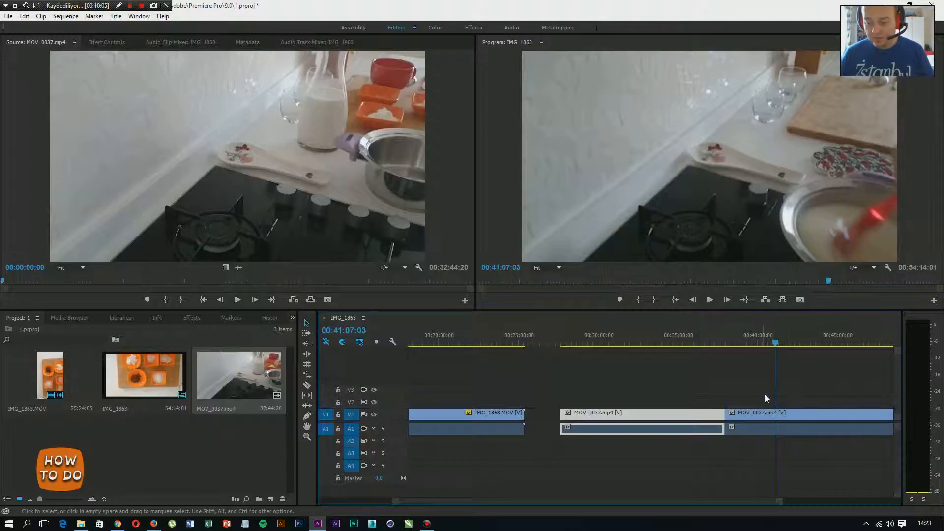
{"action": "left_click_drag", "start_coordinate": [750, 411], "coordinate": [778, 412]}
Mark the range from 00:39:34:16 to 00:40:20:22 at the start of the last segment, and reset the in point to 00:40:20:22.
{"action": "left_click_drag", "start_coordinate": [776, 343], "coordinate": [751, 347]}
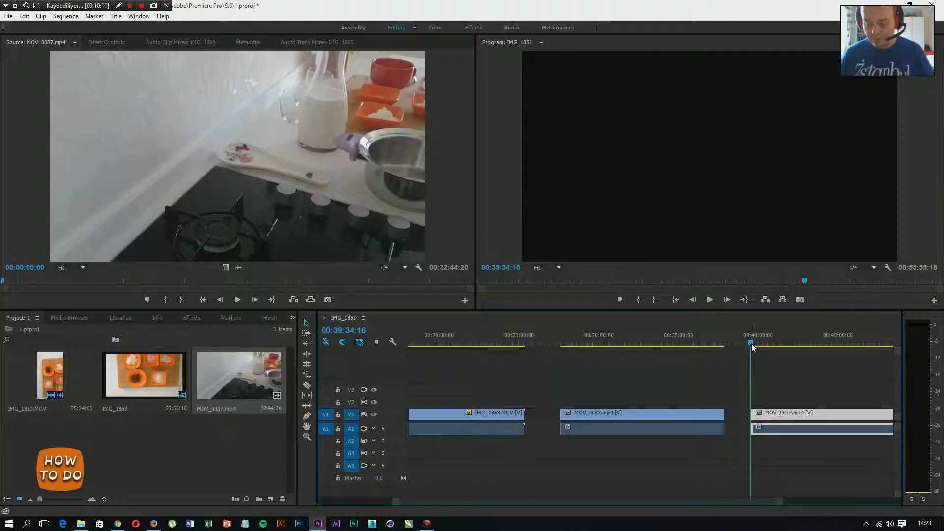
{"action": "key", "text": "i"}
{"action": "left_click_drag", "start_coordinate": [752, 347], "coordinate": [765, 347]}
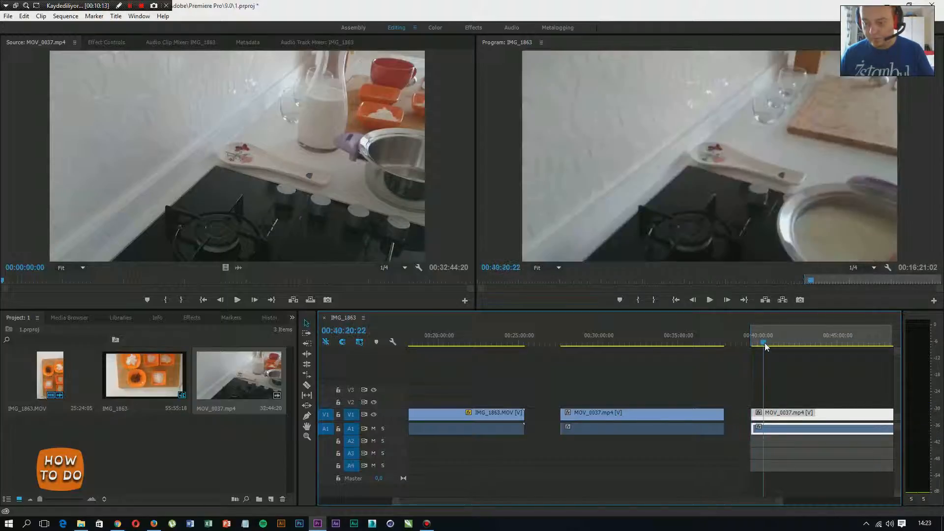
{"action": "key", "text": "o"}
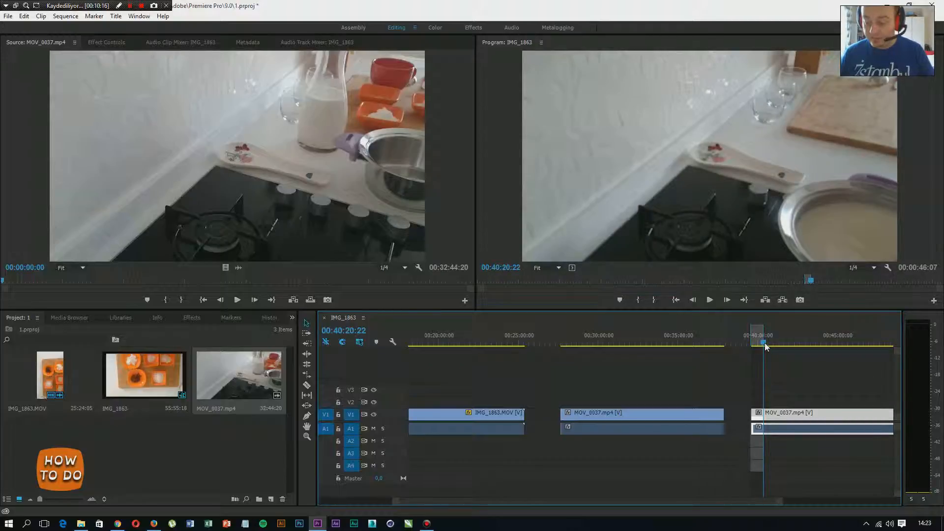
{"action": "left_click", "coordinate": [642, 299]}
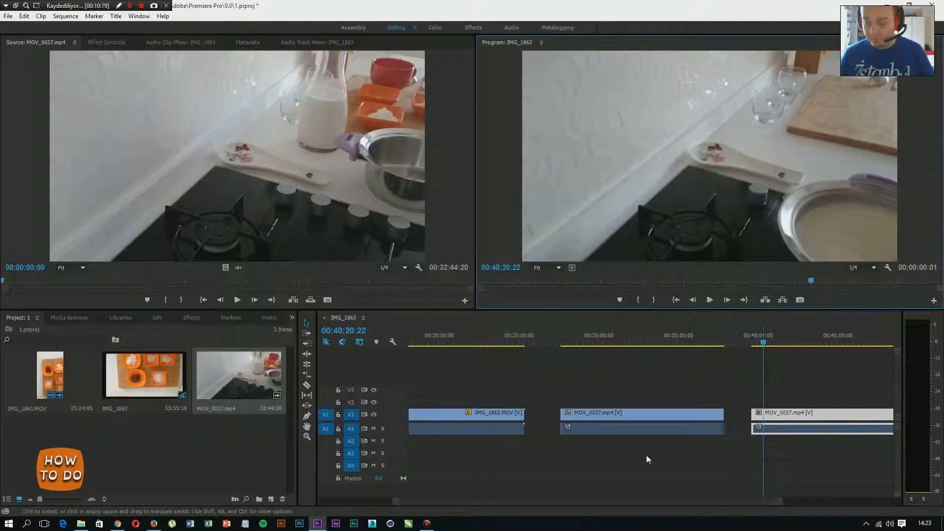
Mark the last MOV_0037.mp4 segment from 00:40:24:14 to 00:56:54:01 and extract that range, keeping only its short opening piece.
{"action": "left_click", "coordinate": [763, 344]}
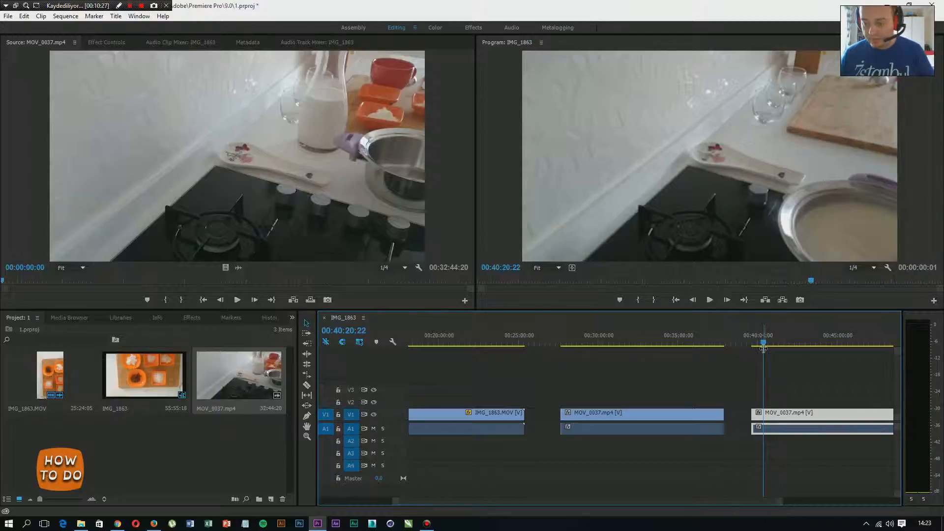
{"action": "mouse_move", "coordinate": [764, 342]}
{"action": "left_mouse_down"}
{"action": "mouse_move", "coordinate": [929, 362]}
{"action": "mouse_move", "coordinate": [822, 369]}
{"action": "left_mouse_up"}
{"action": "key", "text": "i"}
{"action": "key", "text": "o"}
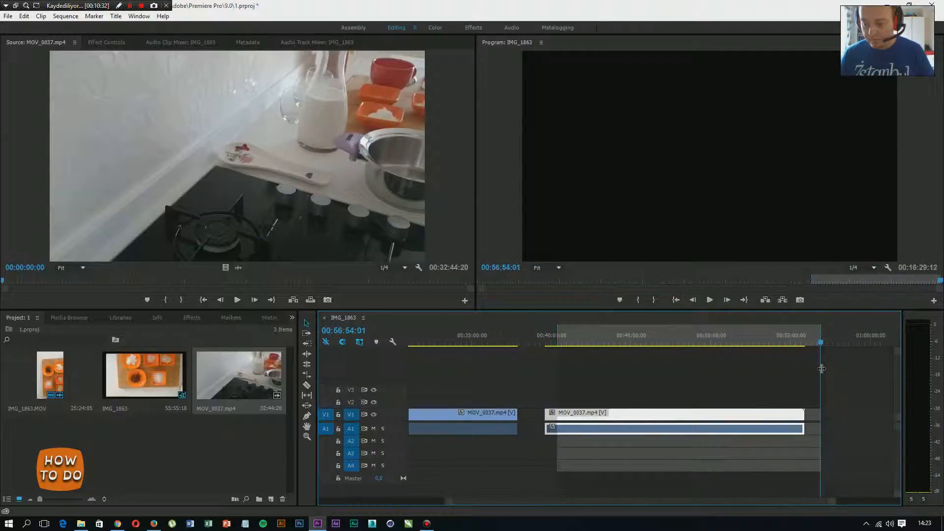
{"action": "left_click", "coordinate": [782, 300]}
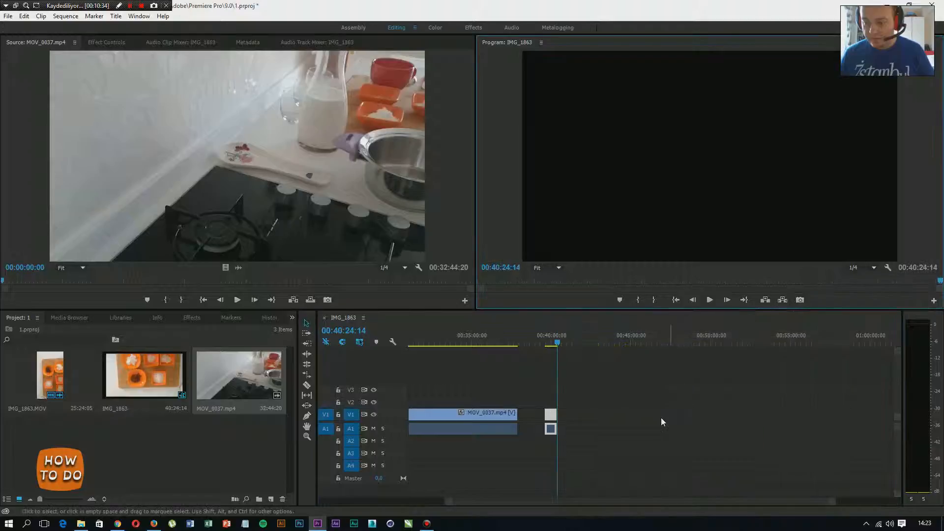
Unlink the short MOV_0037.mp4 piece from its audio and delete the audio part on track A1.
{"action": "left_click_drag", "start_coordinate": [500, 501], "coordinate": [467, 502]}
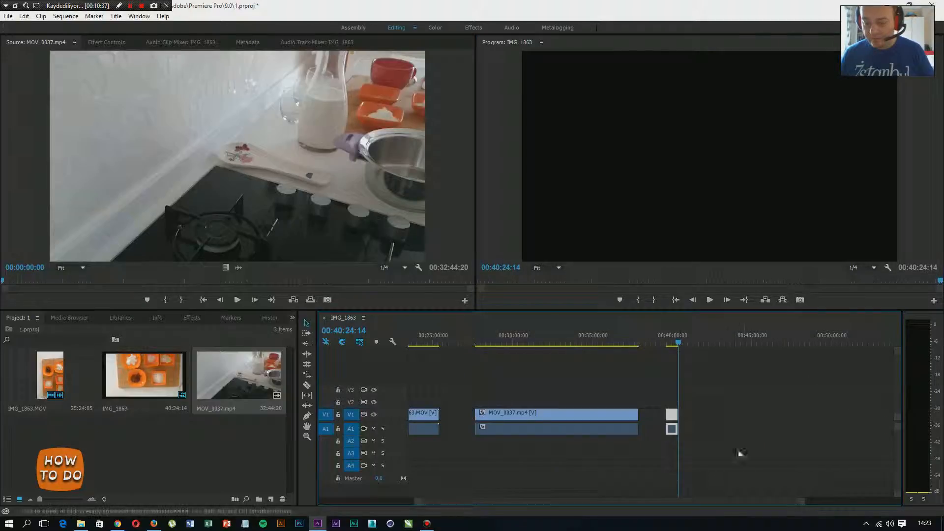
{"action": "right_click", "coordinate": [673, 421]}
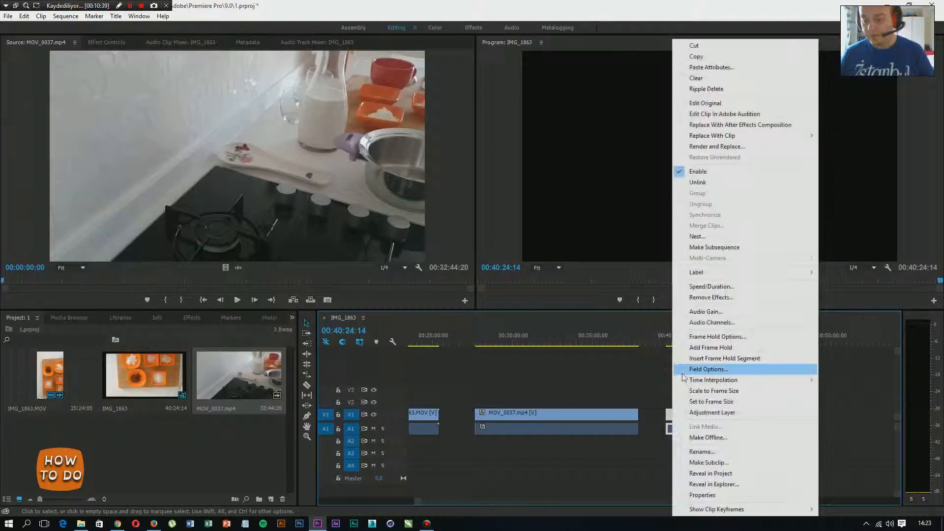
{"action": "left_click", "coordinate": [698, 182]}
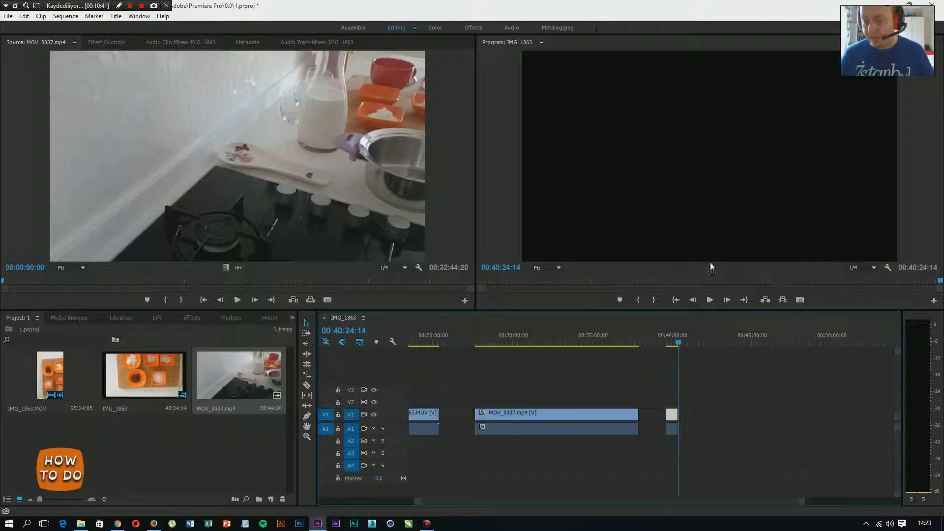
{"action": "left_click", "coordinate": [672, 428]}
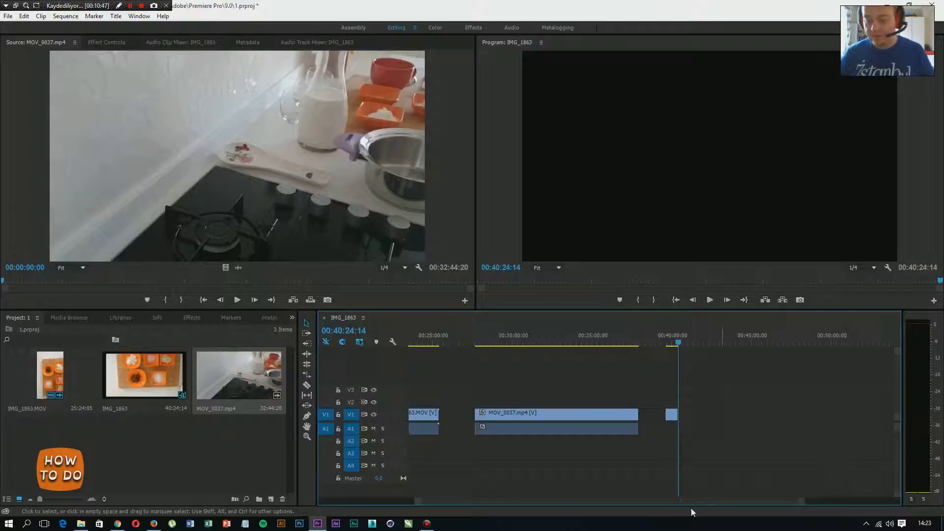
Move the short video piece onto track V2 above IMG_1863.MOV, placing it at about 00:04:00:00.
{"action": "left_click_drag", "start_coordinate": [664, 502], "coordinate": [642, 503]}
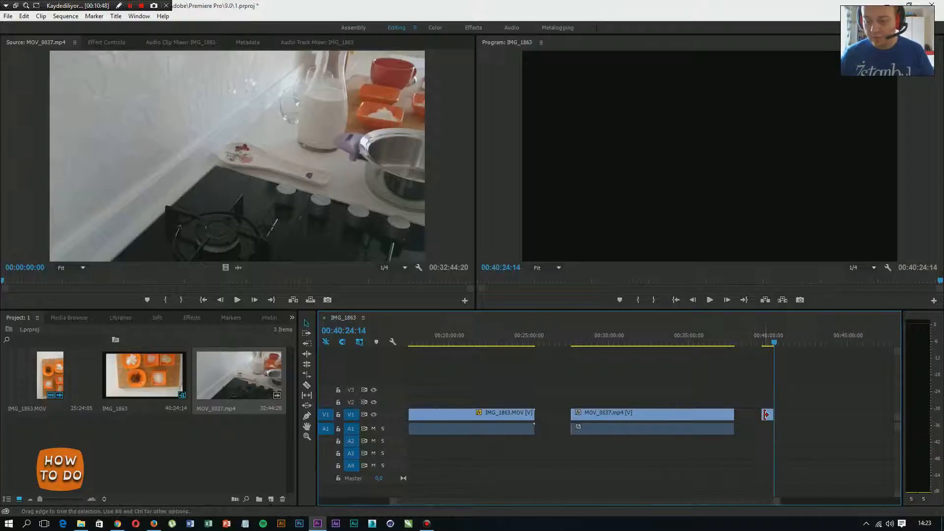
{"action": "left_click_drag", "start_coordinate": [769, 417], "coordinate": [441, 402]}
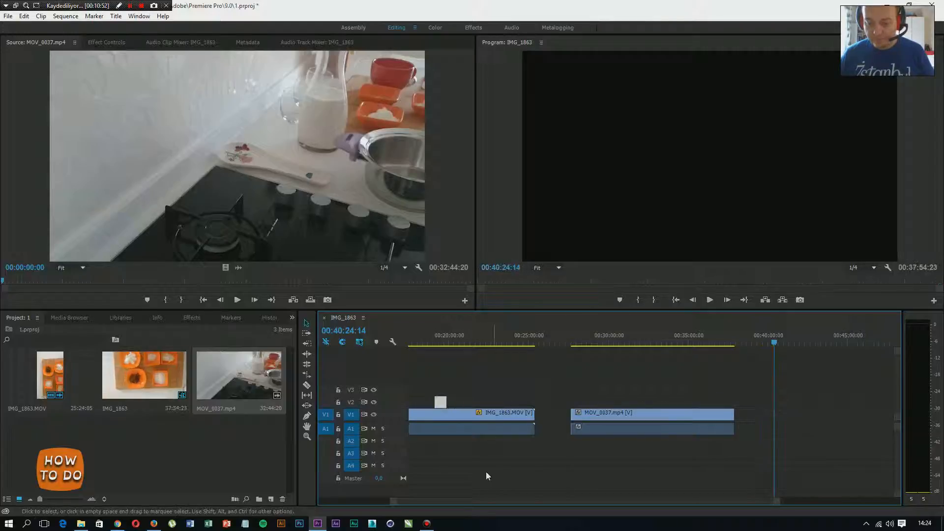
{"action": "scroll", "coordinate": [452, 500], "scroll_direction": "up", "scroll_amount": 5}
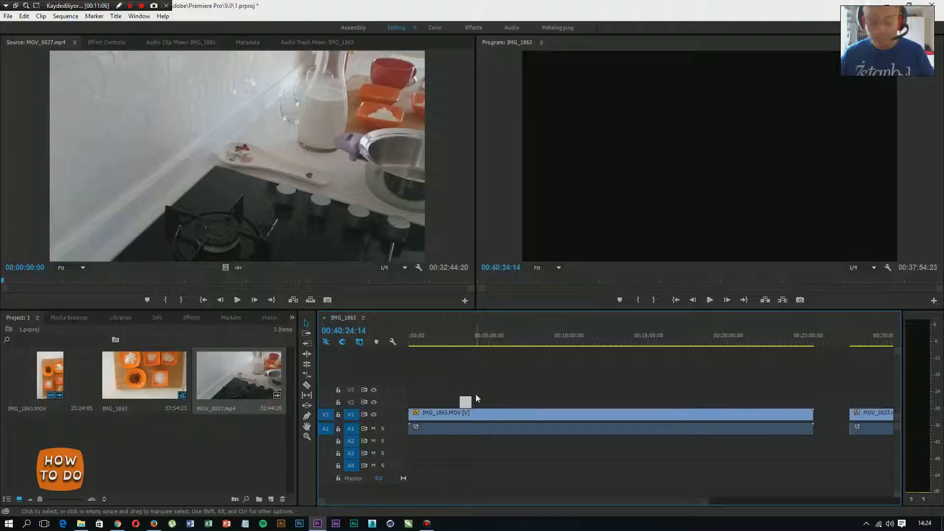
{"action": "left_click_drag", "start_coordinate": [467, 402], "coordinate": [478, 402]}
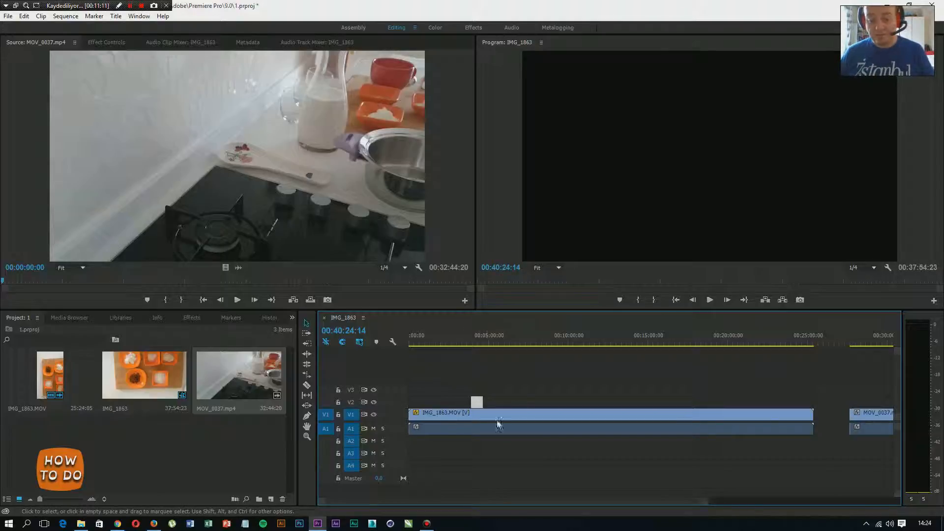
Set the playhead to 00:01:56:12 and lengthen the MOV_0037.mp4 clip on track V2 so it ends at about 00:11:24:06.
{"action": "left_click", "coordinate": [436, 344]}
{"action": "mouse_move", "coordinate": [437, 345]}
{"action": "left_mouse_down"}
{"action": "mouse_move", "coordinate": [399, 346]}
{"action": "mouse_move", "coordinate": [521, 344]}
{"action": "mouse_move", "coordinate": [439, 347]}
{"action": "left_mouse_up"}
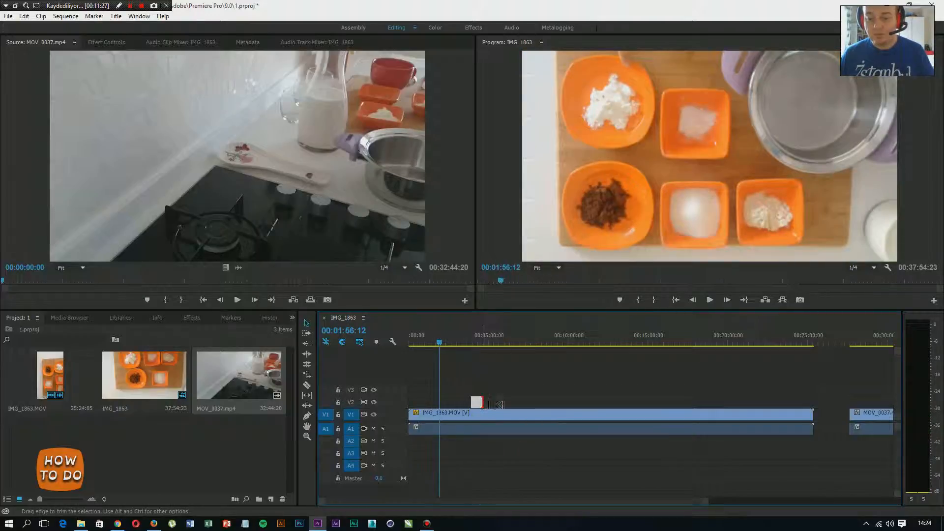
{"action": "left_click_drag", "start_coordinate": [498, 404], "coordinate": [590, 403]}
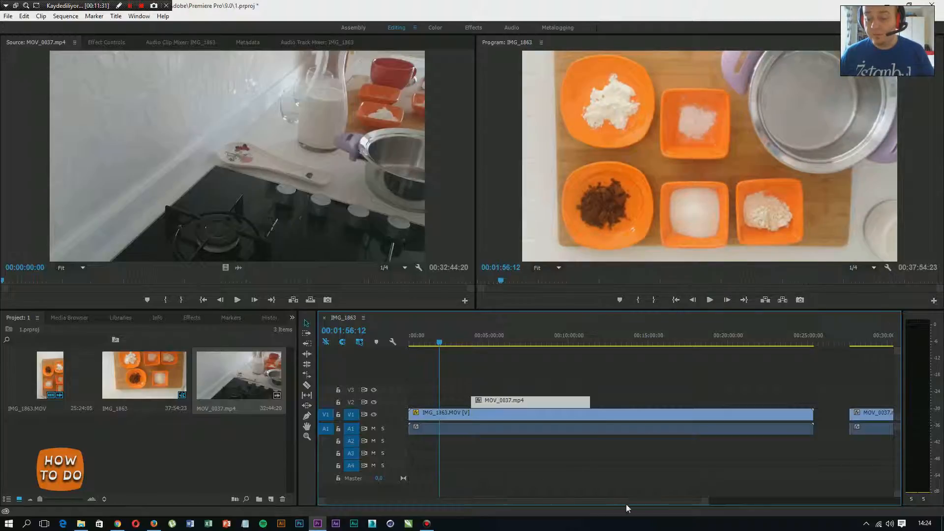
Load MOV_0039.mp4 from the Manolya Pudingi folder in File Explorer into Premiere Pro's Source monitor.
{"action": "left_click_drag", "start_coordinate": [626, 502], "coordinate": [673, 494]}
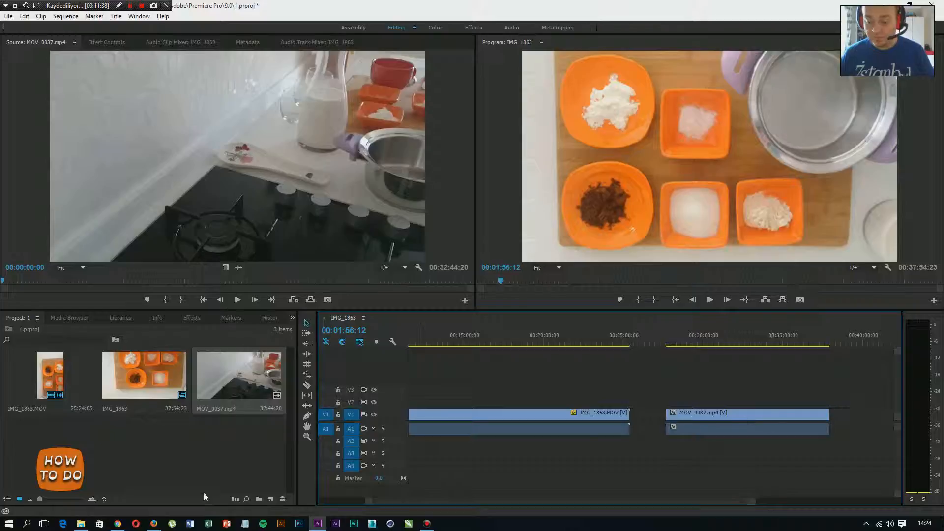
{"action": "left_click", "coordinate": [81, 524]}
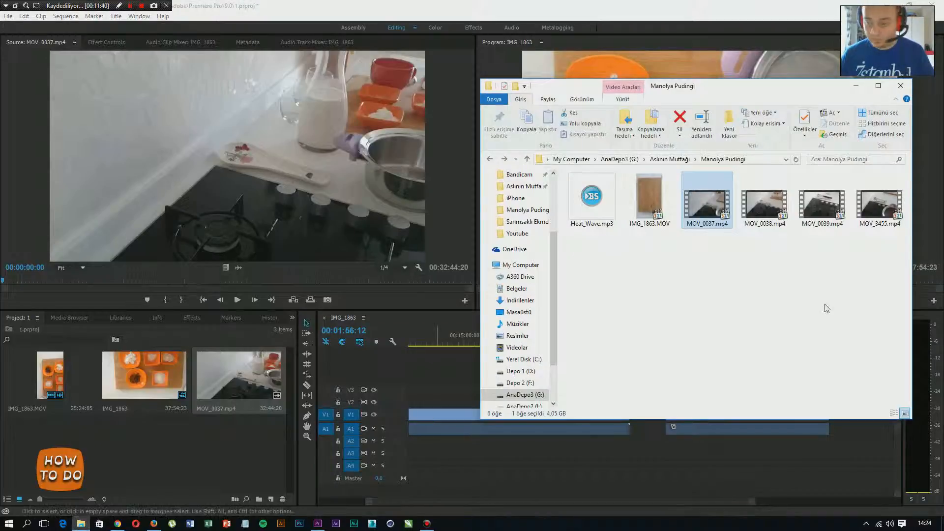
{"action": "left_click_drag", "start_coordinate": [822, 205], "coordinate": [284, 152]}
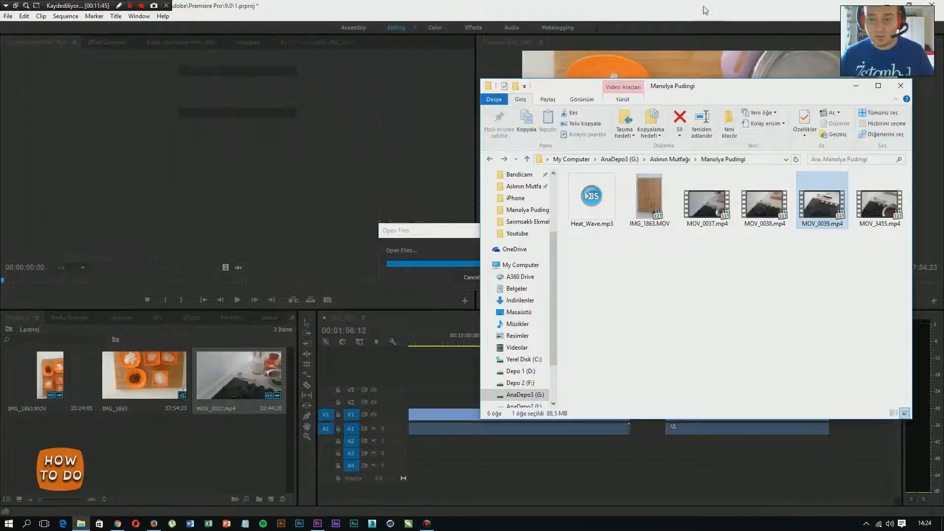
{"action": "left_click", "coordinate": [705, 6]}
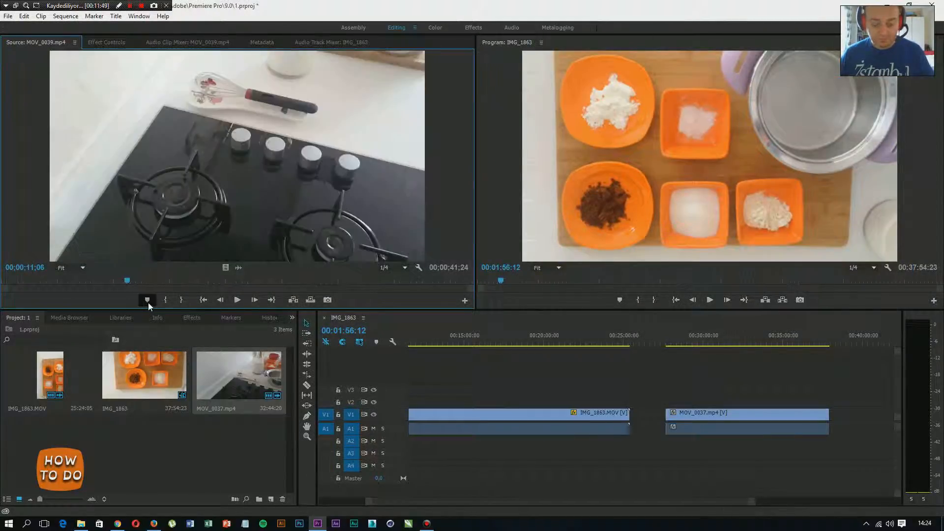
Mark the source range of MOV_0039.mp4 from 00;00;11;06 to 00;00;14;13.
{"action": "left_click", "coordinate": [166, 299]}
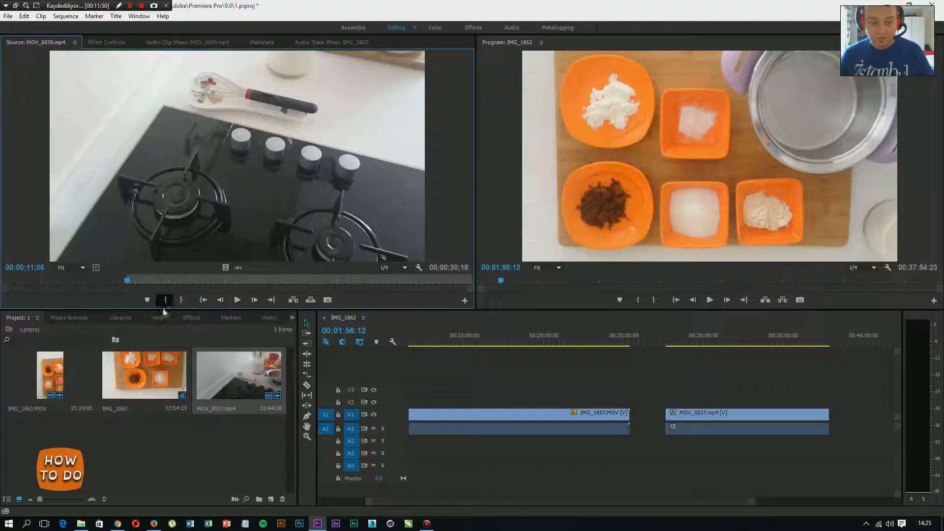
{"action": "left_click", "coordinate": [164, 280]}
{"action": "left_click", "coordinate": [181, 300]}
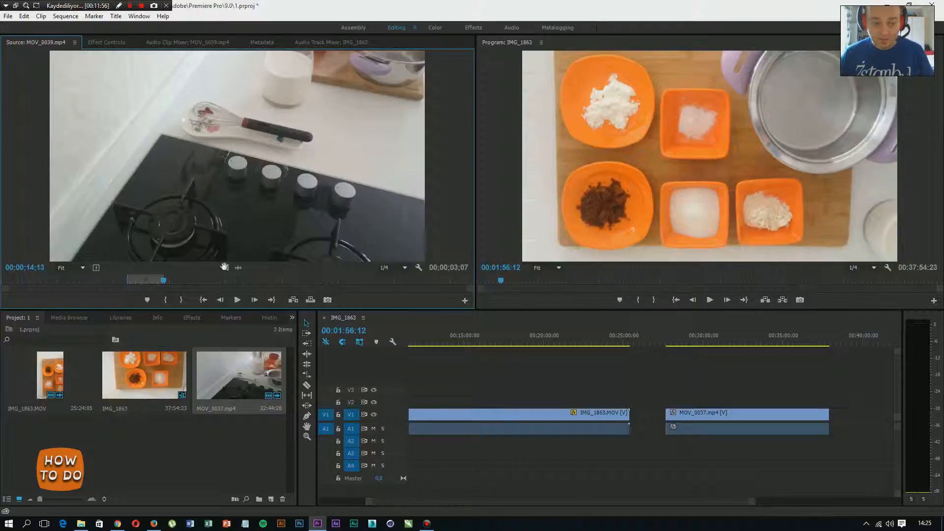
Place the marked MOV_0039.mp4 piece on track V3 and move it above the MOV_0037.mp4 clip, at about 00:07:10:00.
{"action": "left_click_drag", "start_coordinate": [362, 340], "coordinate": [486, 390]}
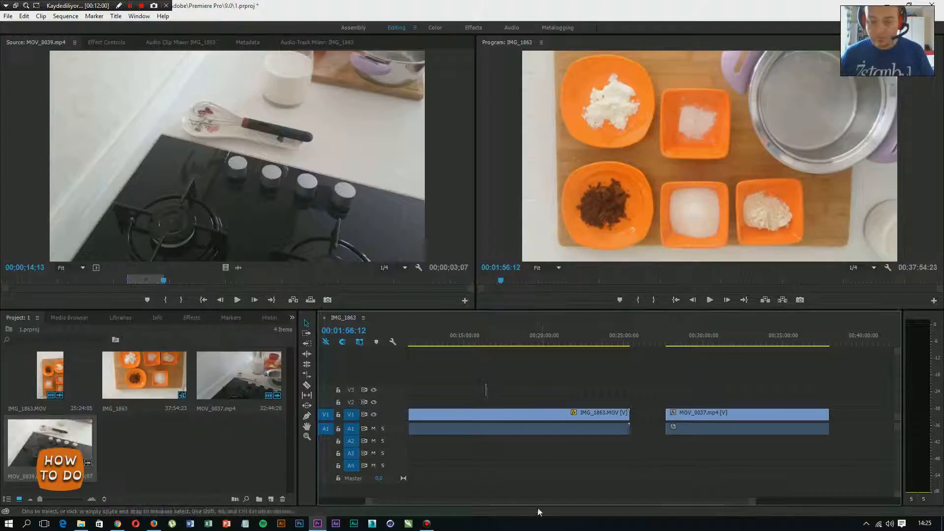
{"action": "left_click_drag", "start_coordinate": [484, 502], "coordinate": [430, 497]}
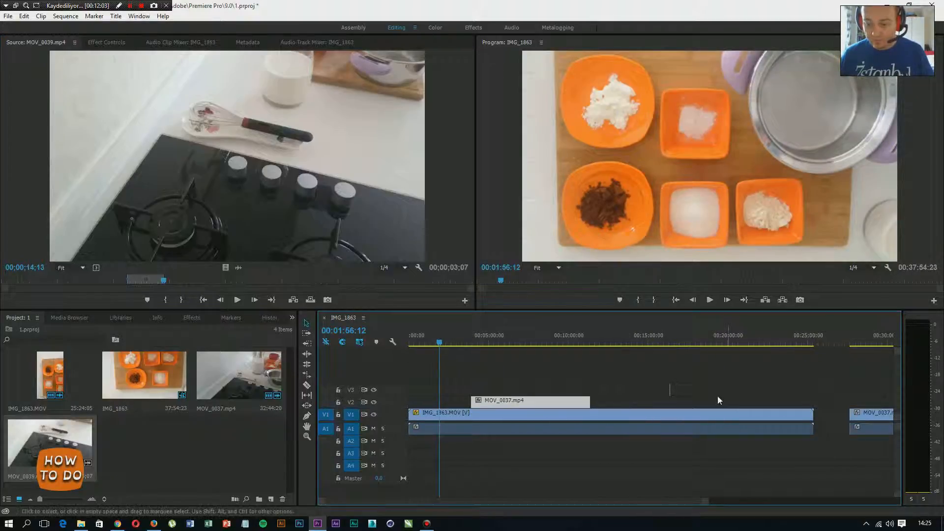
{"action": "left_click_drag", "start_coordinate": [669, 390], "coordinate": [523, 391]}
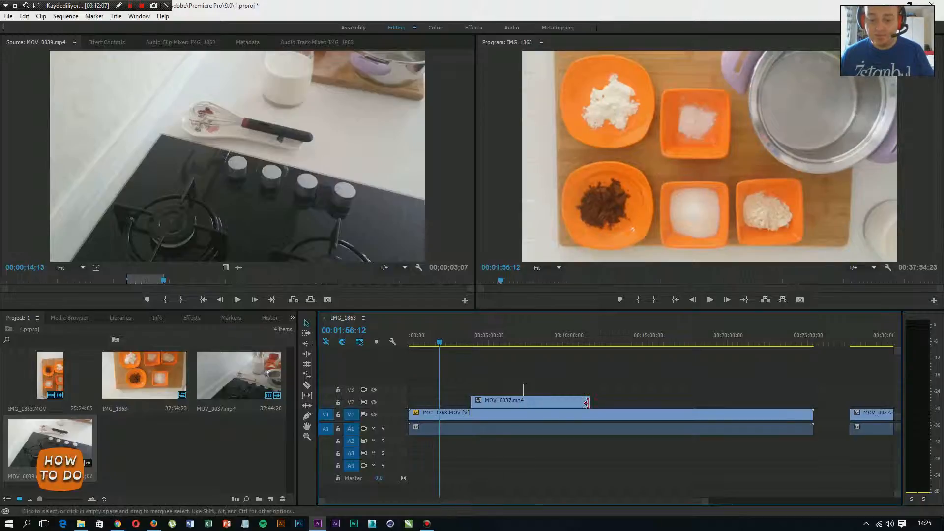
Preview how the stacked clips on V1, V2 and V3 cover each other by scrubbing the playhead through them to 00:11:55:18.
{"action": "left_click", "coordinate": [485, 416]}
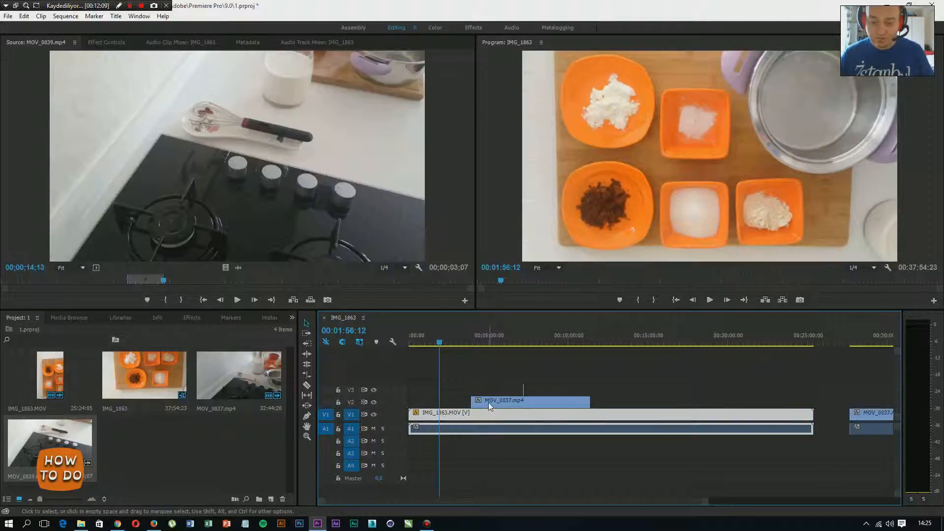
{"action": "left_click", "coordinate": [488, 402]}
{"action": "left_click", "coordinate": [523, 392]}
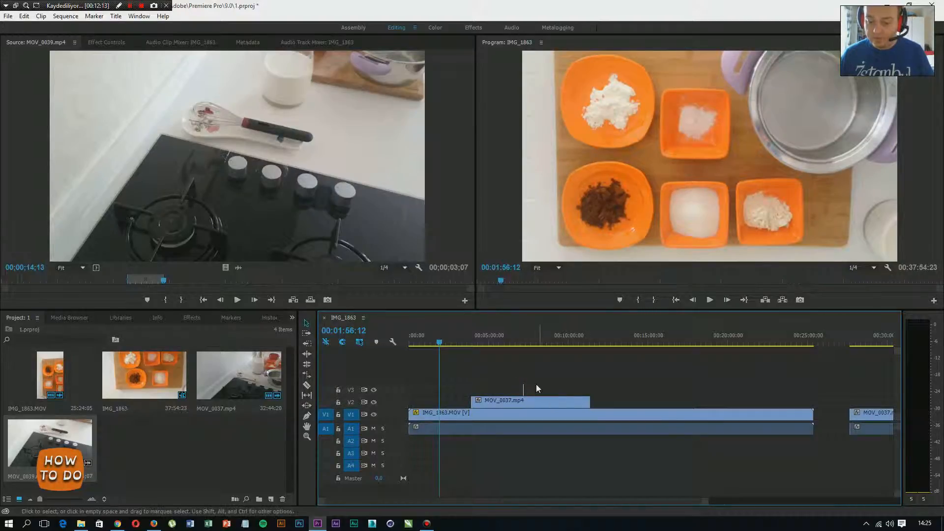
{"action": "left_click", "coordinate": [438, 342]}
{"action": "left_click_drag", "start_coordinate": [437, 339], "coordinate": [520, 402]}
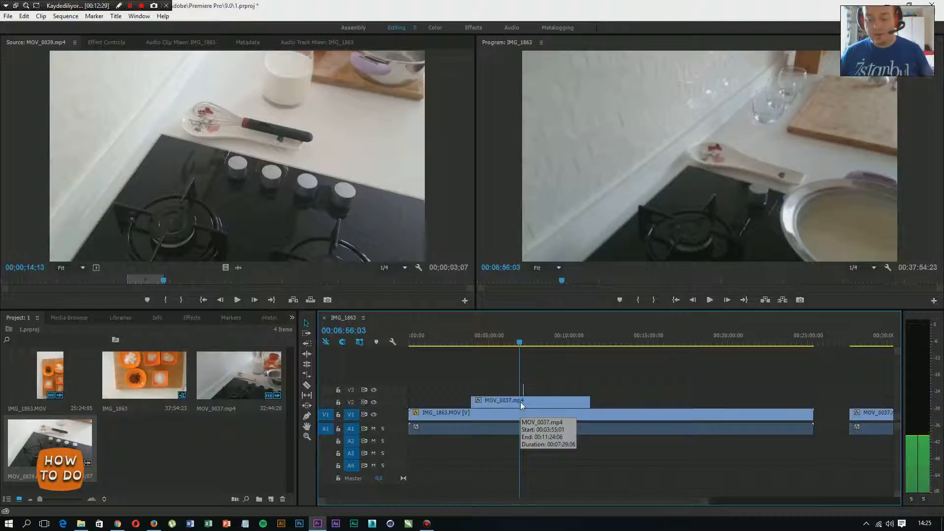
{"action": "left_click_drag", "start_coordinate": [520, 402], "coordinate": [599, 397]}
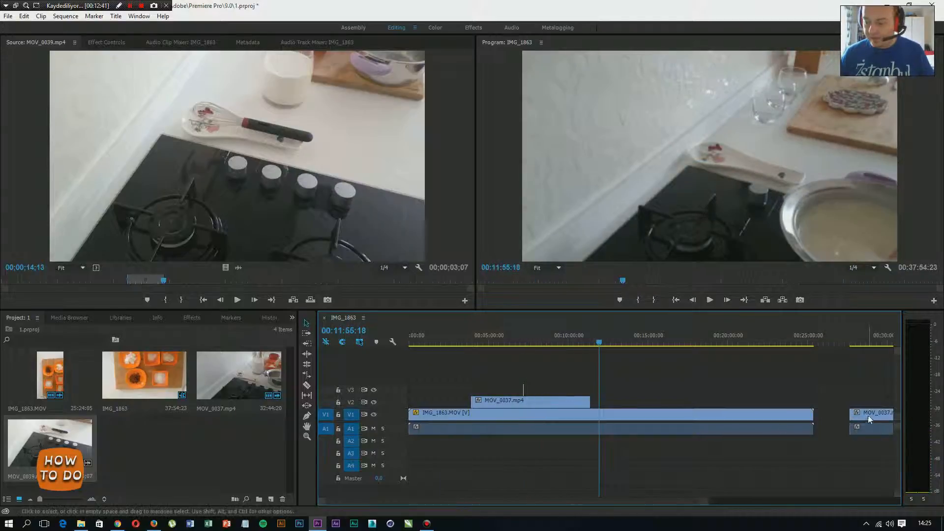
Move the MOV_0037.mp4 clip on V1 directly against the end of IMG_1863.MOV, and return the playhead to the sequence start.
{"action": "left_click_drag", "start_coordinate": [886, 426], "coordinate": [850, 426]}
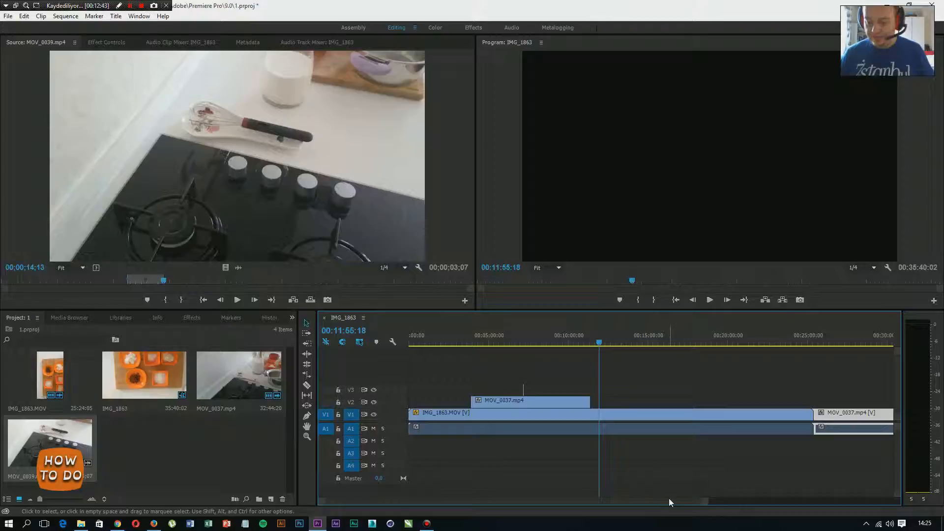
{"action": "left_click_drag", "start_coordinate": [668, 501], "coordinate": [766, 500]}
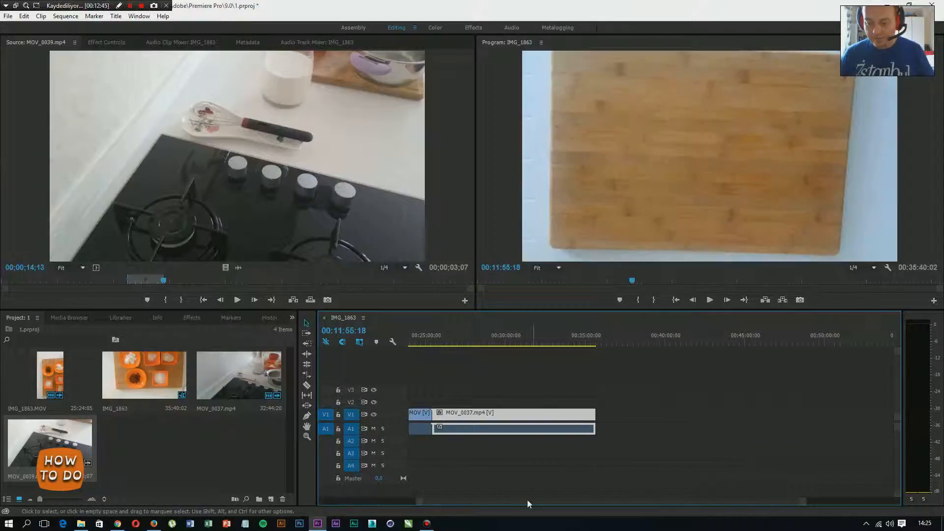
{"action": "left_click_drag", "start_coordinate": [520, 503], "coordinate": [421, 501]}
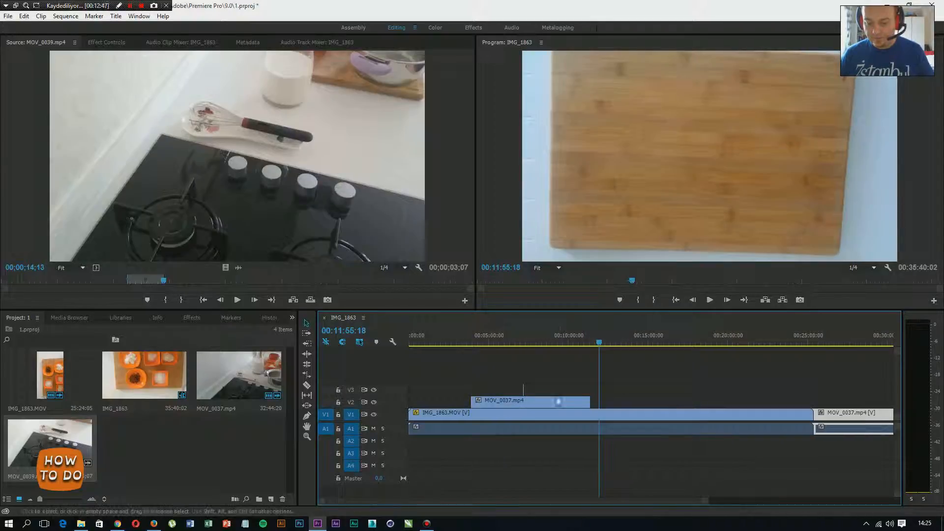
{"action": "left_click_drag", "start_coordinate": [599, 344], "coordinate": [191, 409]}
{"action": "left_click_drag", "start_coordinate": [707, 503], "coordinate": [810, 511]}
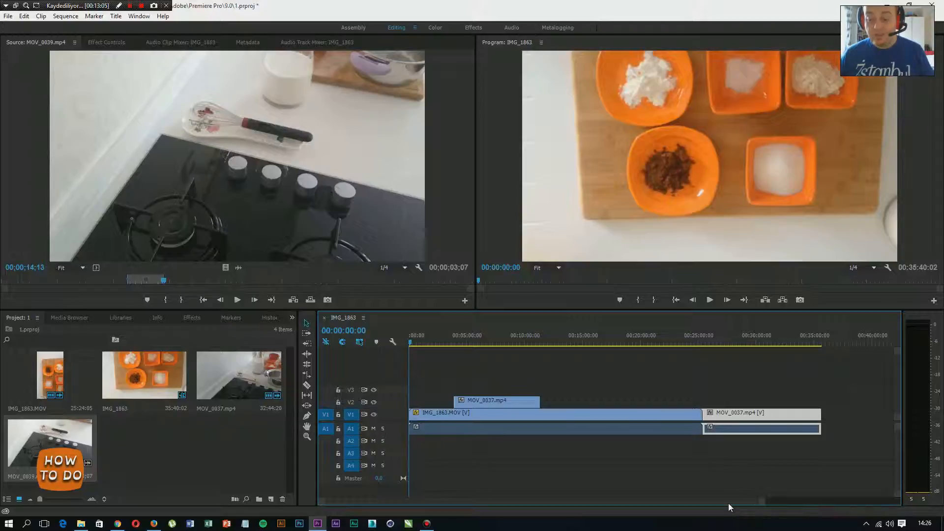
Load Heat_Wave.mp3 from the Manolya Pudingi folder in File Explorer and place it at the start of track A2.
{"action": "left_click", "coordinate": [81, 523]}
{"action": "left_click", "coordinate": [648, 292]}
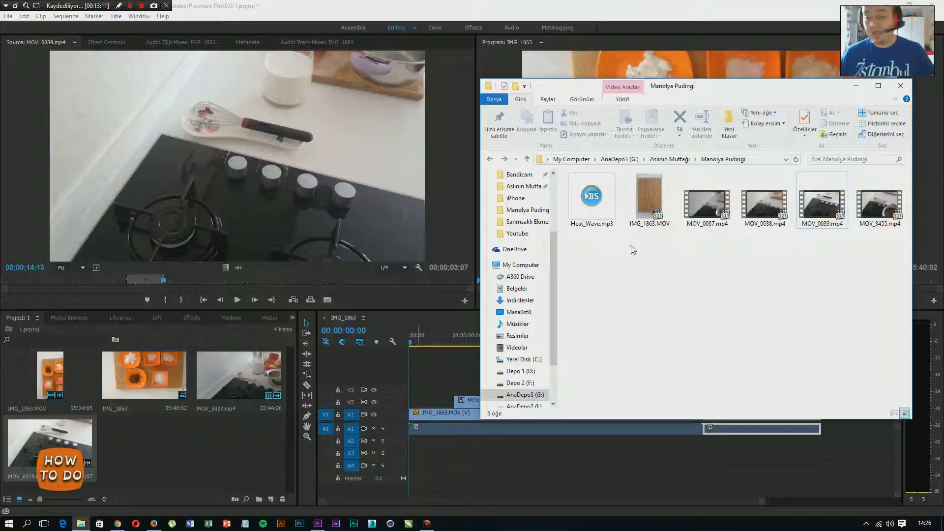
{"action": "left_click_drag", "start_coordinate": [596, 202], "coordinate": [277, 136]}
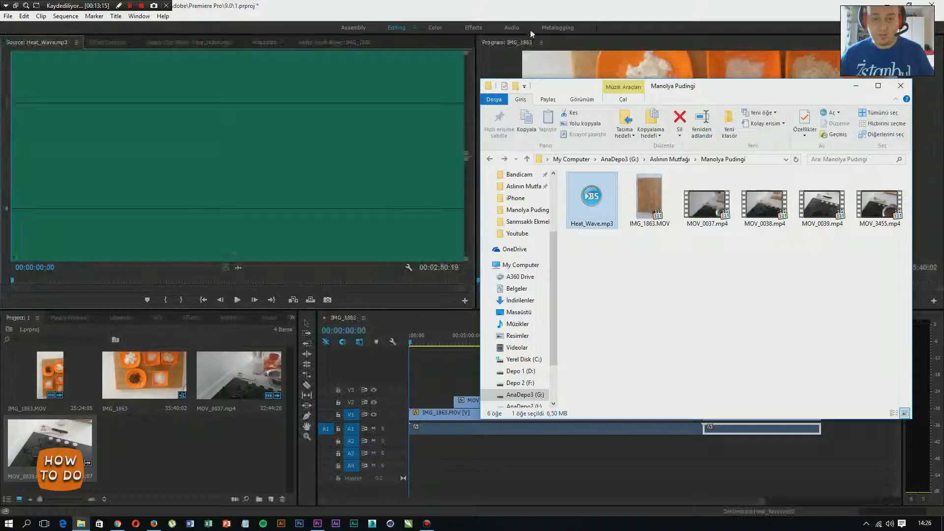
{"action": "left_click", "coordinate": [539, 16]}
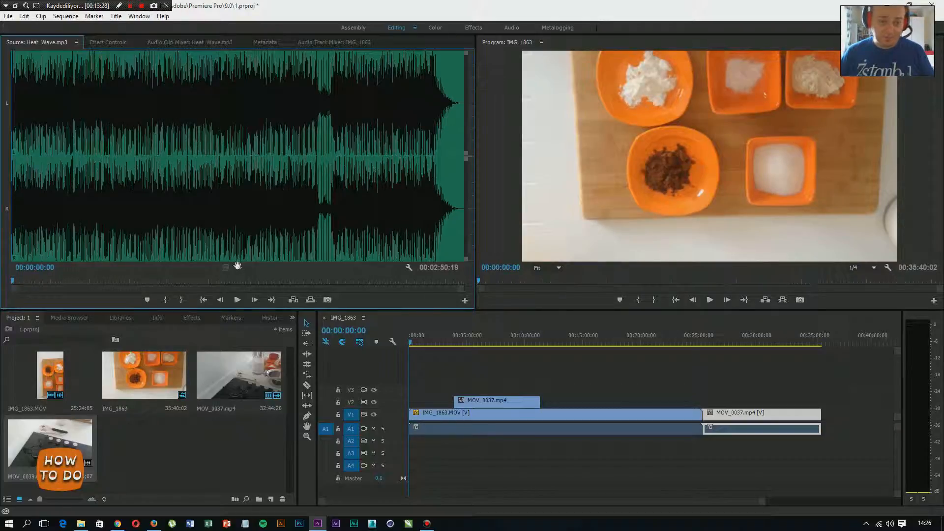
{"action": "left_click_drag", "start_coordinate": [245, 273], "coordinate": [410, 445]}
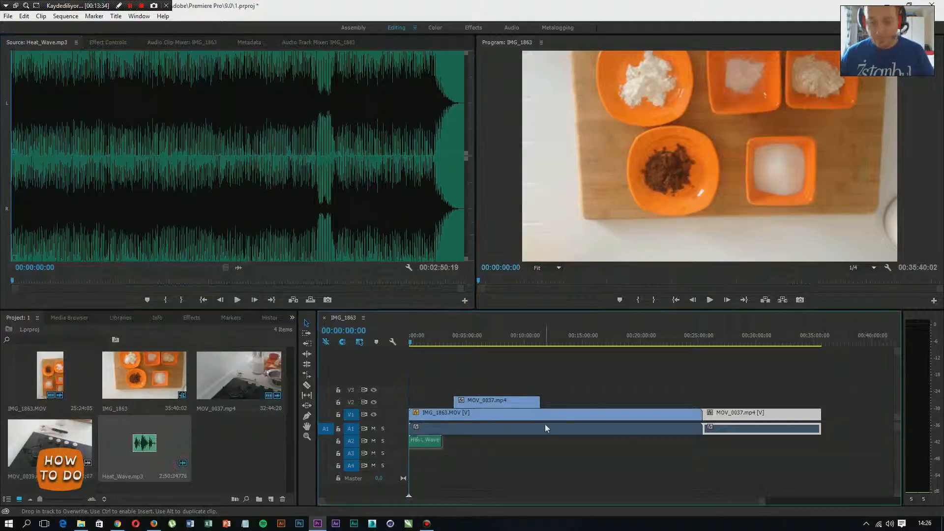
Try to lengthen the Heat_Wave.mp3 clip on track A2 beyond its end.
{"action": "left_click_drag", "start_coordinate": [441, 440], "coordinate": [440, 441]}
{"action": "left_click_drag", "start_coordinate": [627, 454], "coordinate": [695, 453]}
{"action": "left_click", "coordinate": [437, 441]}
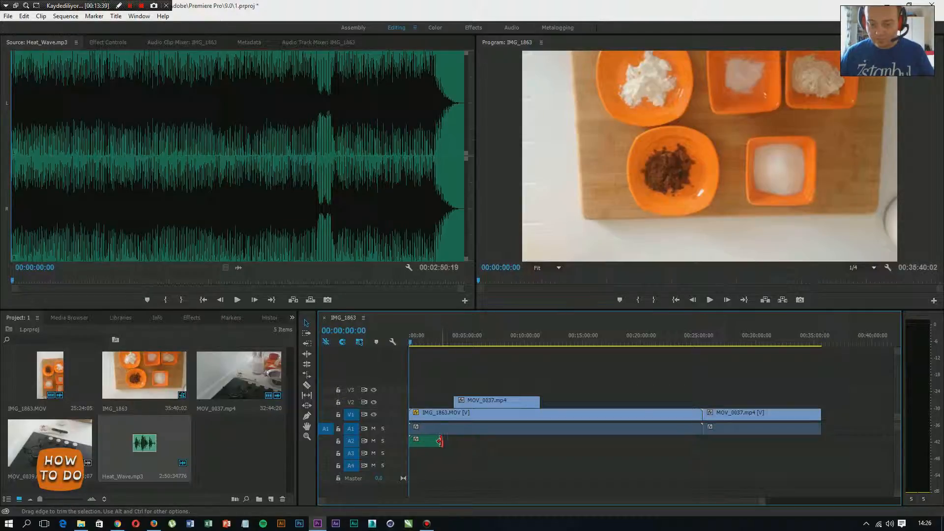
{"action": "mouse_move", "coordinate": [439, 441]}
{"action": "left_mouse_down"}
{"action": "mouse_move", "coordinate": [480, 444]}
{"action": "mouse_move", "coordinate": [426, 440]}
{"action": "left_mouse_up"}
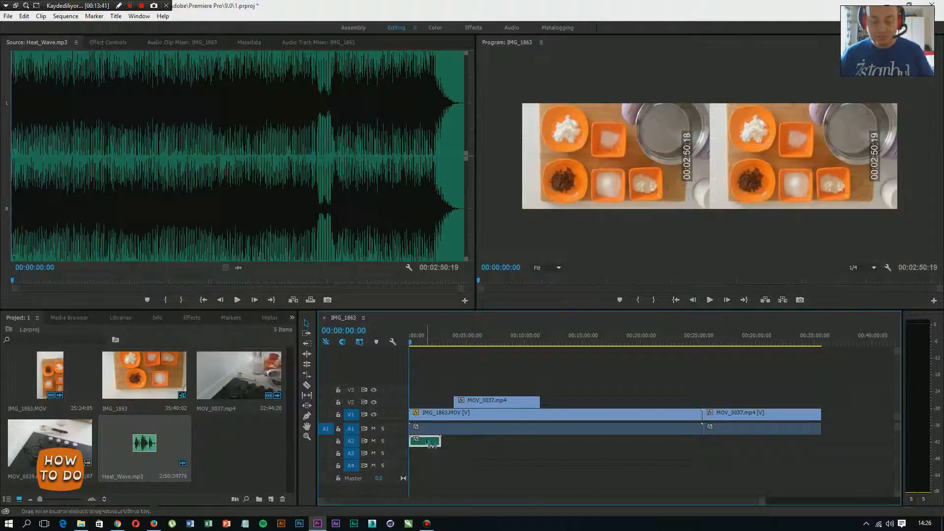
Paste copies of the Heat_Wave.mp3 clip and line them up on track A2 until four pieces run end to end.
{"action": "left_click", "coordinate": [456, 443]}
{"action": "key", "text": "ctrl+v"}
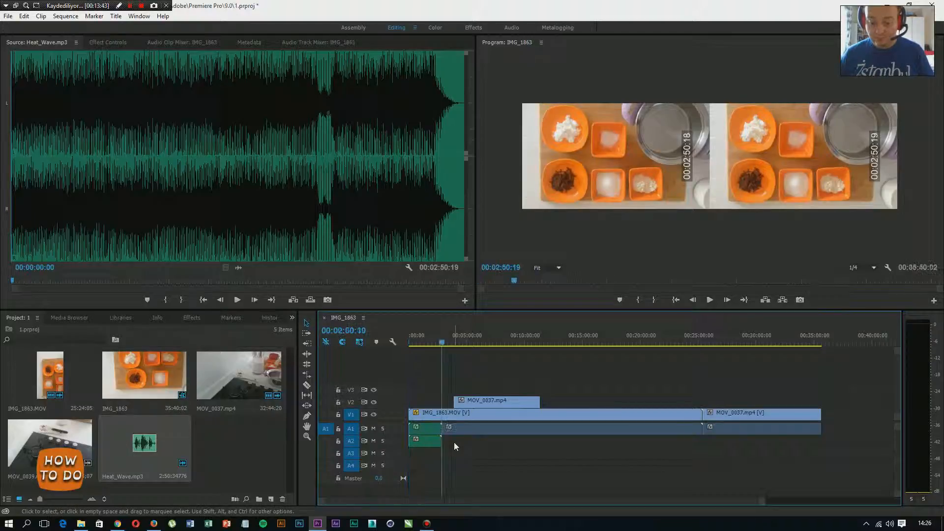
{"action": "left_click_drag", "start_coordinate": [420, 432], "coordinate": [531, 444]}
{"action": "left_click", "coordinate": [496, 444]}
{"action": "key", "text": "ctrl+v"}
{"action": "key", "text": "ctrl+v"}
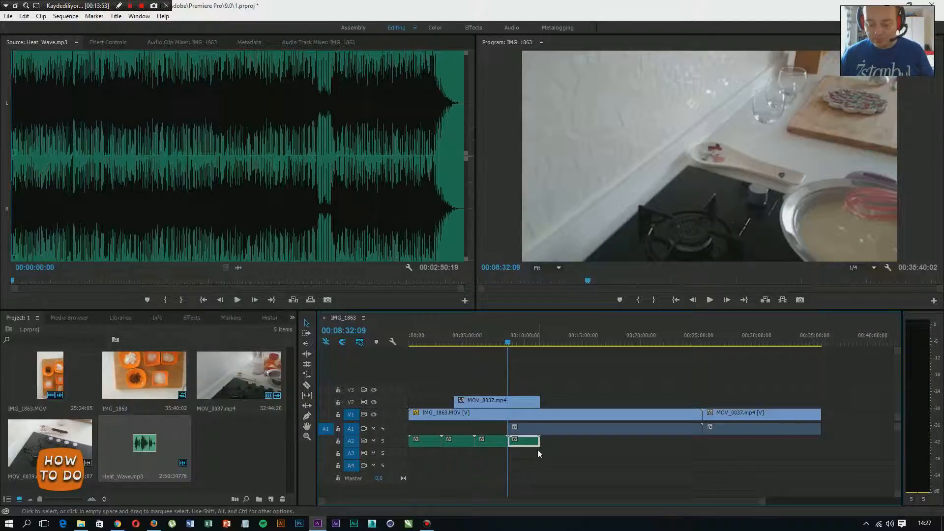
Add further Heat_Wave.mp3 copies end to end on track A2 until the music reaches the end of the video at 00:35:40:02.
{"action": "key", "text": "ctrl+v"}
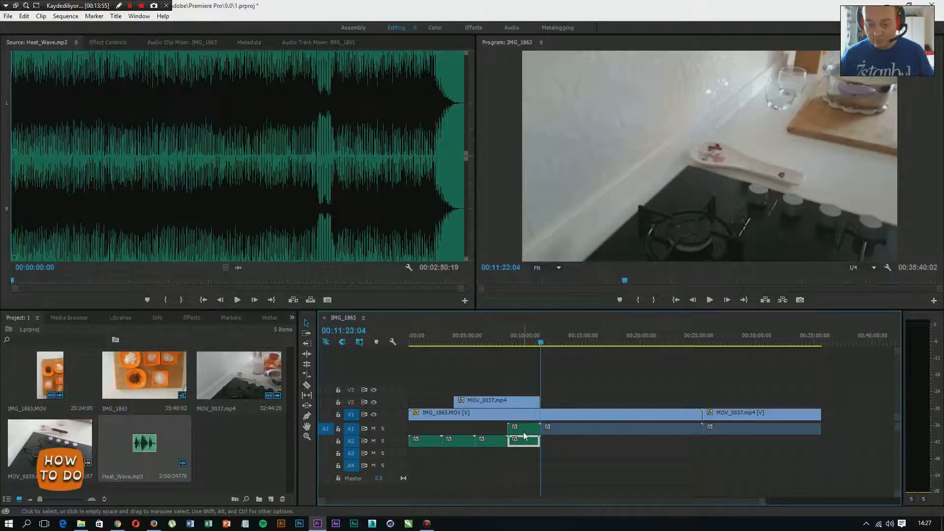
{"action": "left_click_drag", "start_coordinate": [524, 435], "coordinate": [820, 440]}
{"action": "key", "text": "ctrl+v"}
{"action": "key", "text": "ctrl+v"}
{"action": "key", "text": "ctrl+v"}
{"action": "key", "text": "ctrl+v"}
{"action": "key", "text": "ctrl+v"}
{"action": "key", "text": "ctrl+v"}
{"action": "key", "text": "ctrl+v"}
{"action": "key", "text": "ctrl+v"}
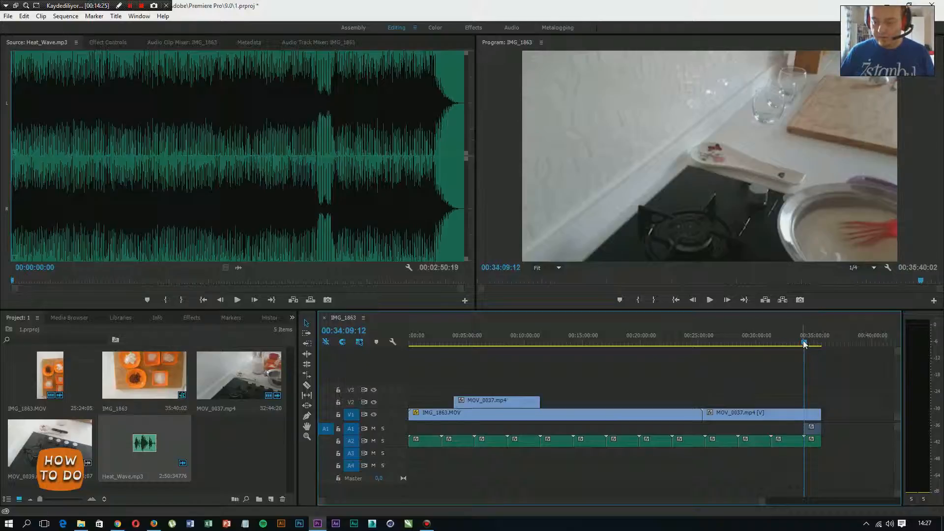
Play the opening of the sequence from 00:00:00:00 to hear the music, and return the playhead to the start.
{"action": "left_click_drag", "start_coordinate": [804, 344], "coordinate": [375, 344]}
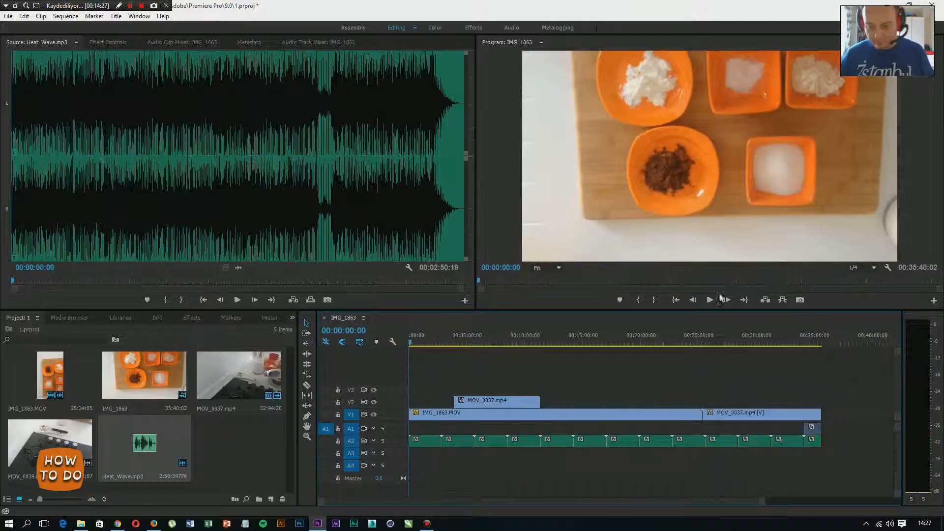
{"action": "left_click", "coordinate": [709, 300]}
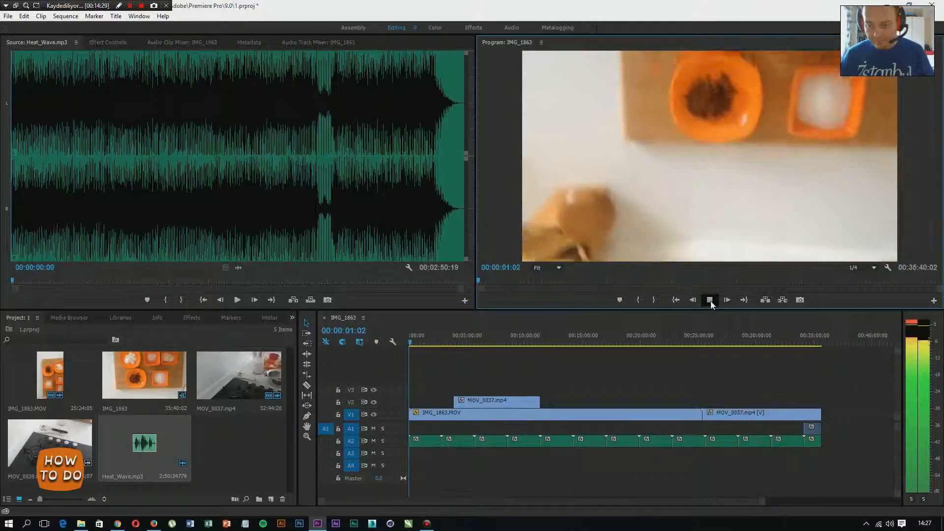
{"action": "left_click", "coordinate": [709, 302]}
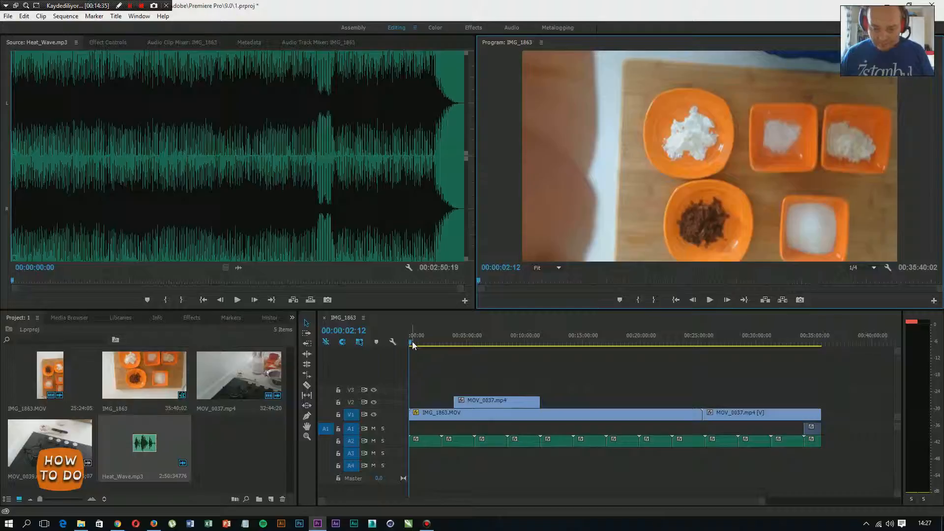
{"action": "mouse_move", "coordinate": [410, 341]}
{"action": "left_mouse_down"}
{"action": "mouse_move", "coordinate": [632, 349]}
{"action": "mouse_move", "coordinate": [388, 340]}
{"action": "mouse_move", "coordinate": [447, 344]}
{"action": "mouse_move", "coordinate": [408, 343]}
{"action": "left_mouse_up"}
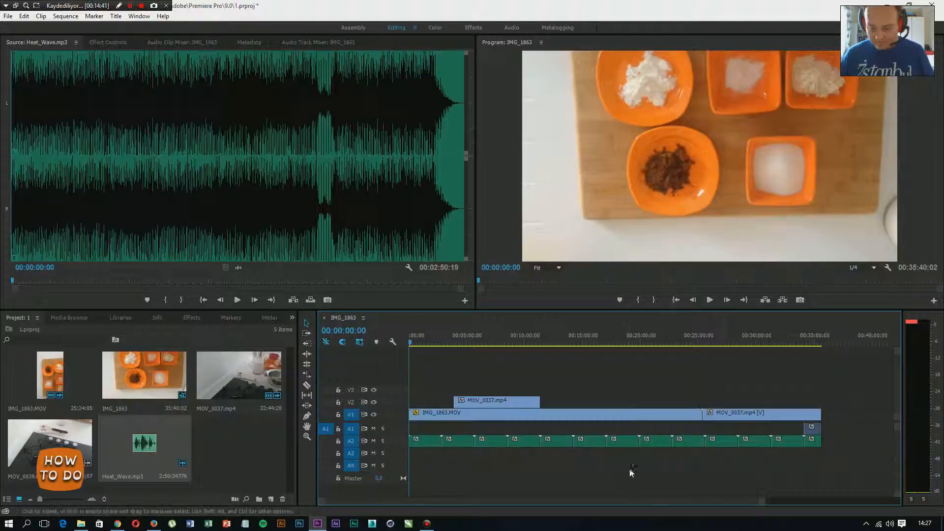
Adjust the audio gain of the first Heat_Wave.mp3 clip on track A2 by -25 dB.
{"action": "scroll", "coordinate": [626, 464], "scroll_direction": "down", "scroll_amount": 2}
{"action": "scroll", "coordinate": [536, 445], "scroll_direction": "up", "scroll_amount": 2}
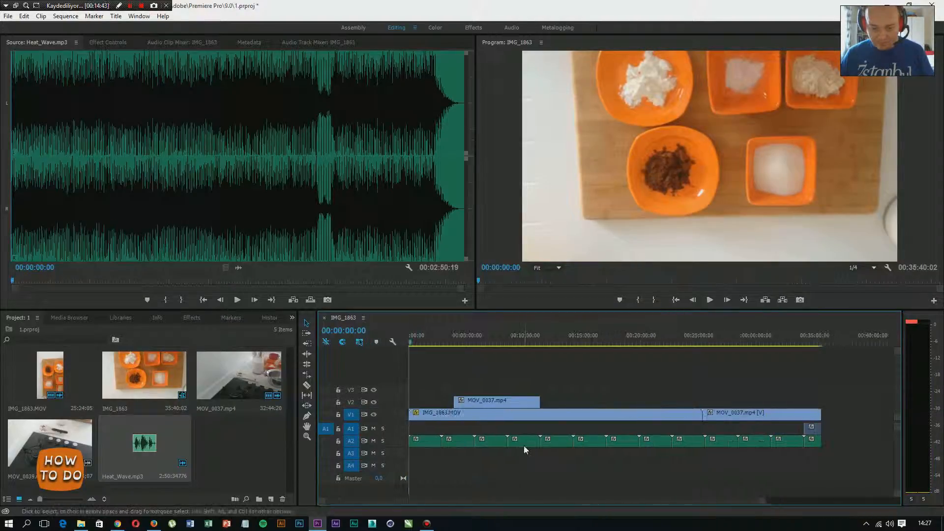
{"action": "right_click", "coordinate": [422, 442]}
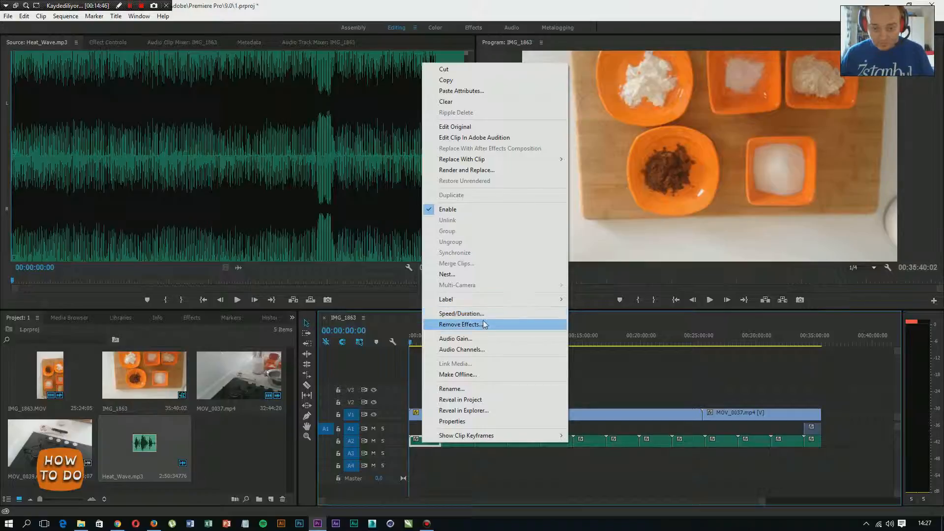
{"action": "left_click", "coordinate": [482, 337]}
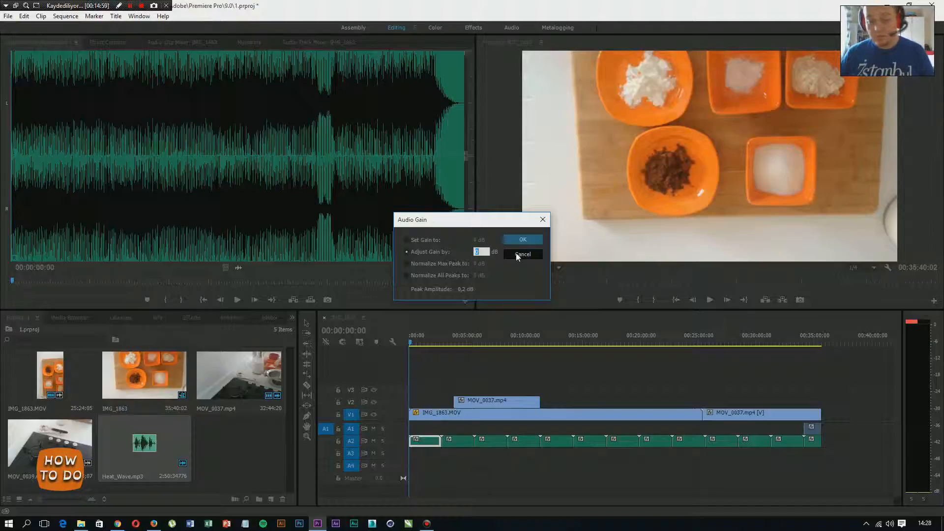
{"action": "left_click", "coordinate": [485, 252]}
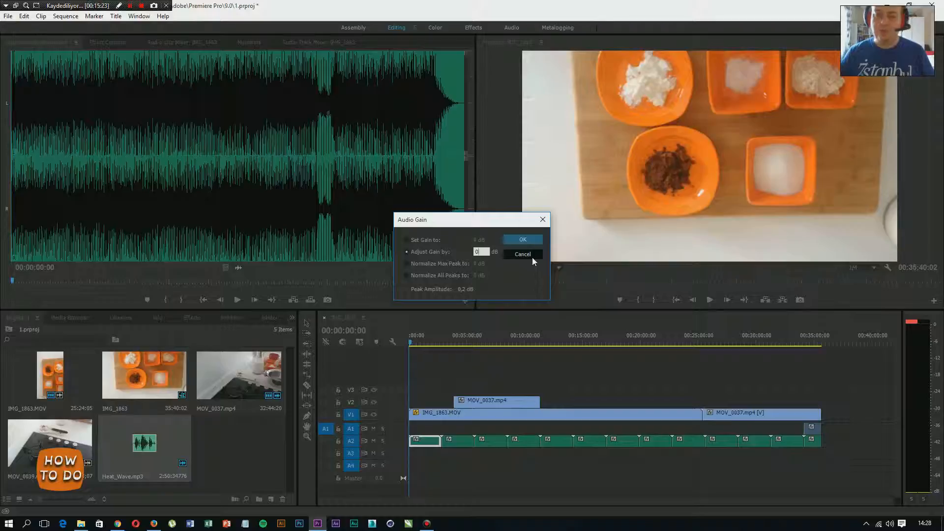
{"action": "double_click", "coordinate": [476, 252]}
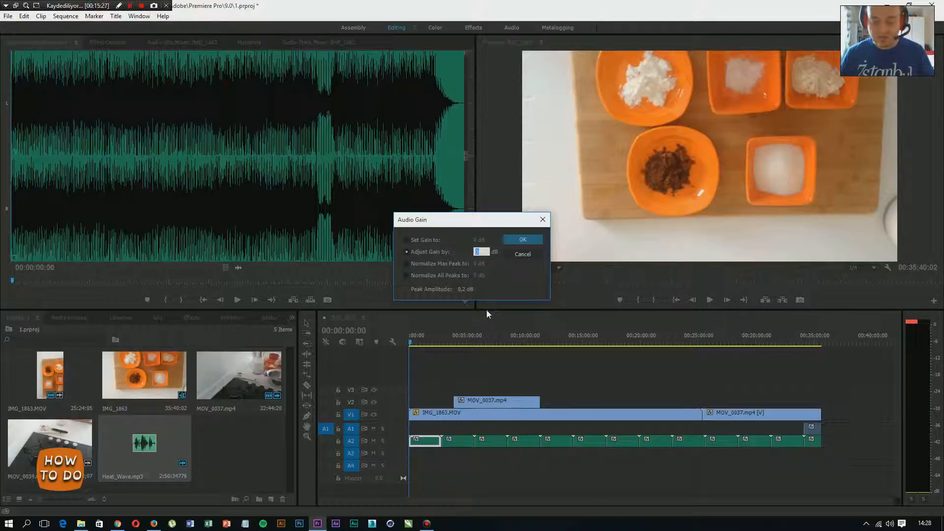
{"action": "type", "text": "-25"}
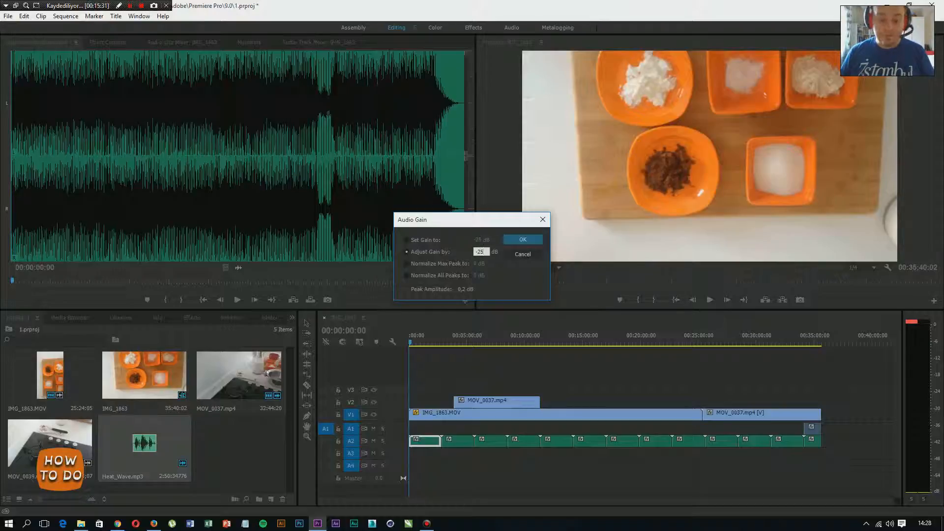
{"action": "key", "text": "Return"}
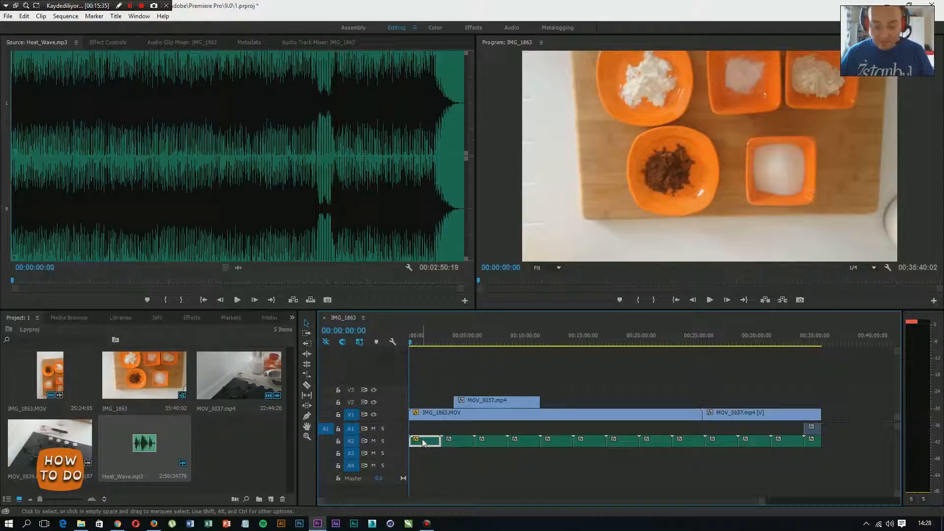
{"action": "mouse_move", "coordinate": [423, 442]}
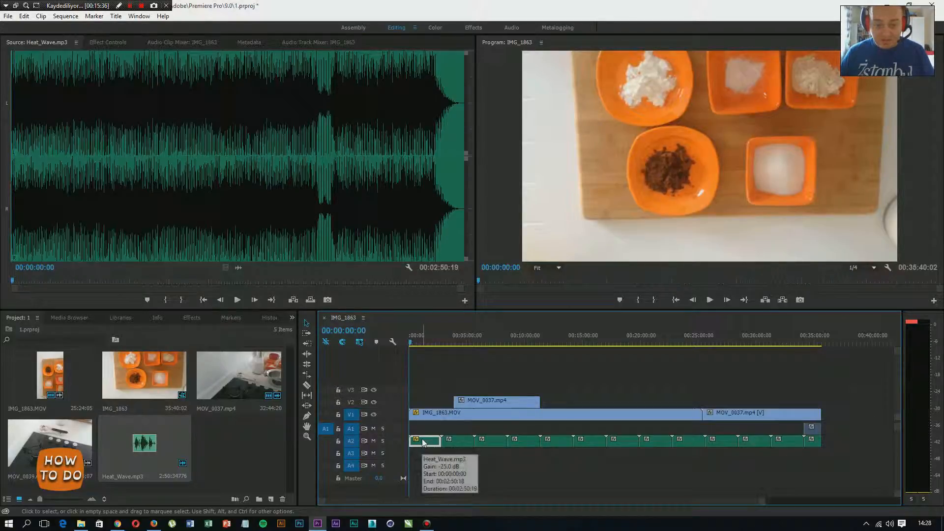
{"action": "left_click", "coordinate": [456, 444]}
{"action": "right_click", "coordinate": [456, 441]}
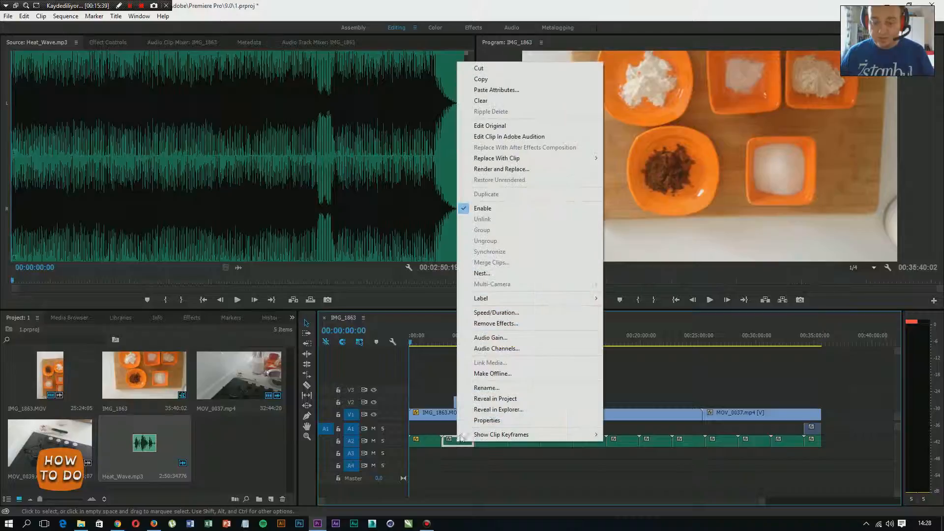
{"action": "left_click", "coordinate": [518, 338]}
{"action": "left_click", "coordinate": [517, 253]}
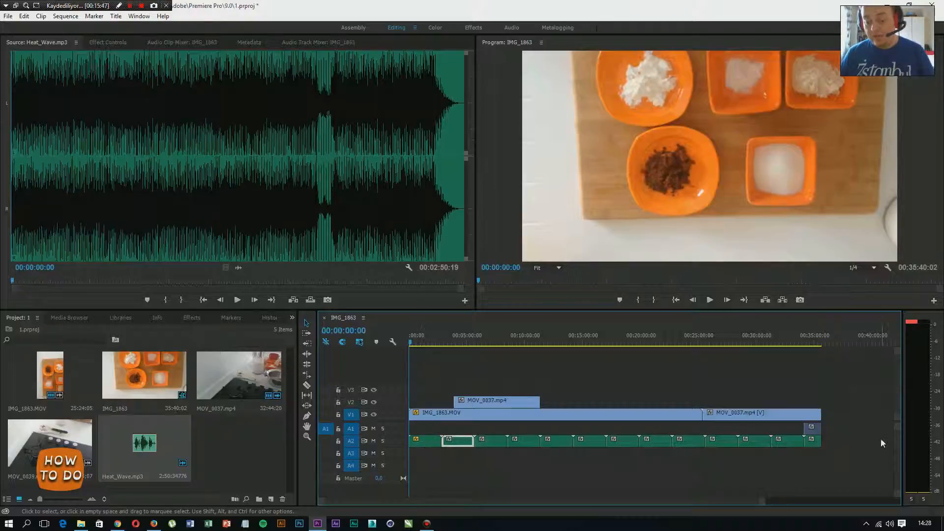
{"action": "left_click", "coordinate": [456, 462]}
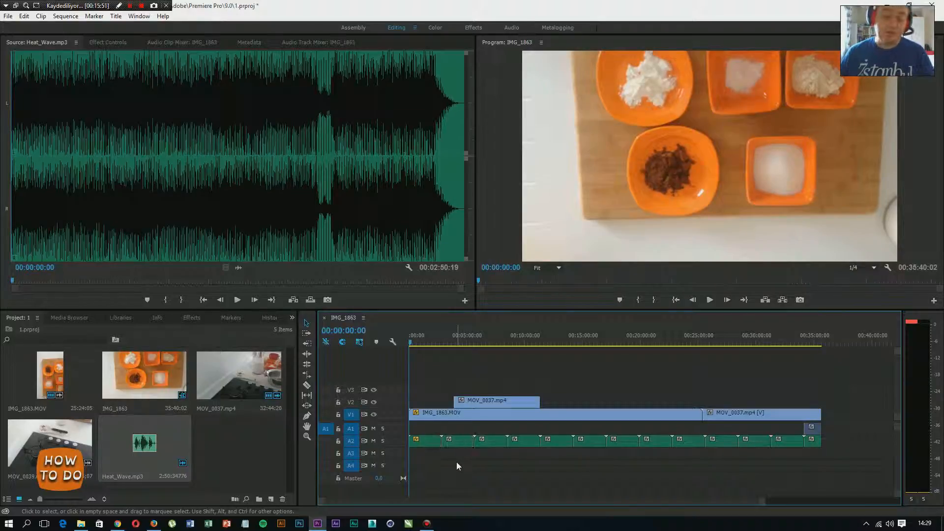
Group all the Heat_Wave.mp3 clips on track A2, and clear the selection.
{"action": "left_click", "coordinate": [427, 444]}
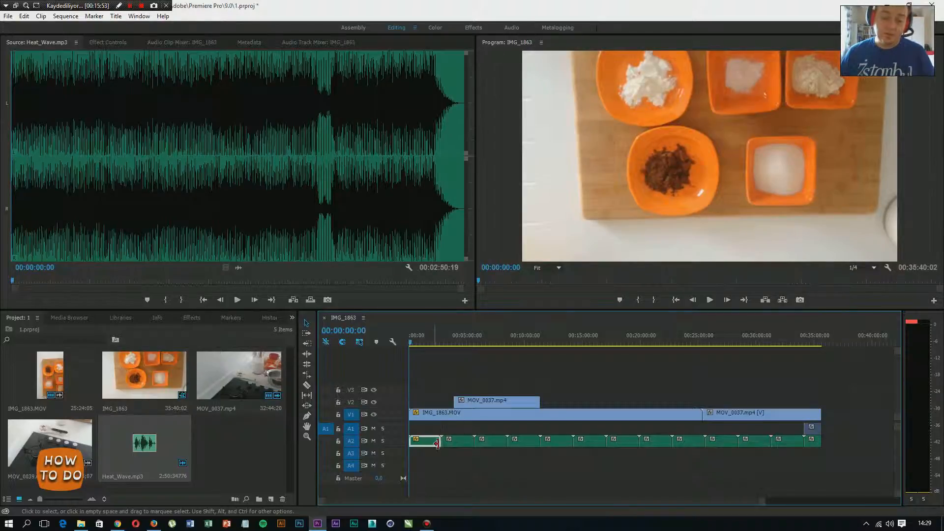
{"action": "left_click", "coordinate": [460, 445]}
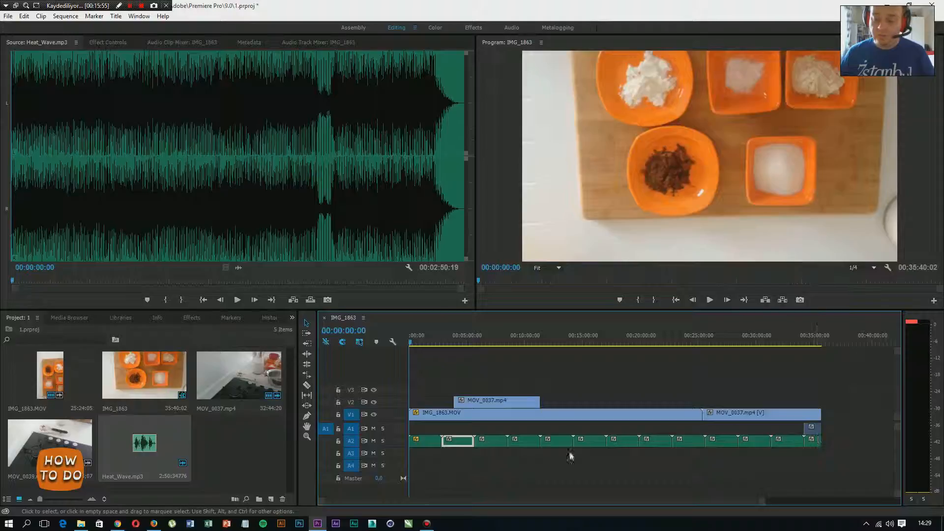
{"action": "left_click_drag", "start_coordinate": [837, 468], "coordinate": [426, 443]}
{"action": "right_click", "coordinate": [426, 443]}
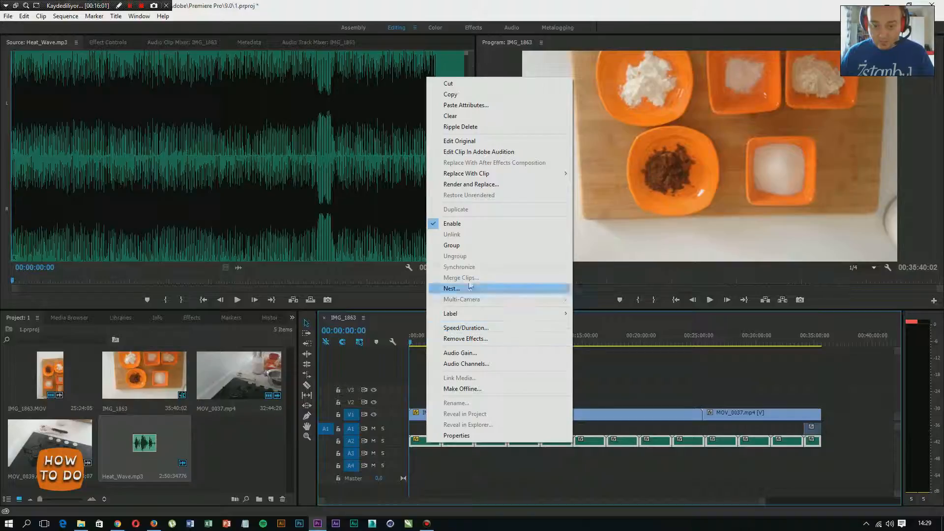
{"action": "left_click", "coordinate": [464, 244]}
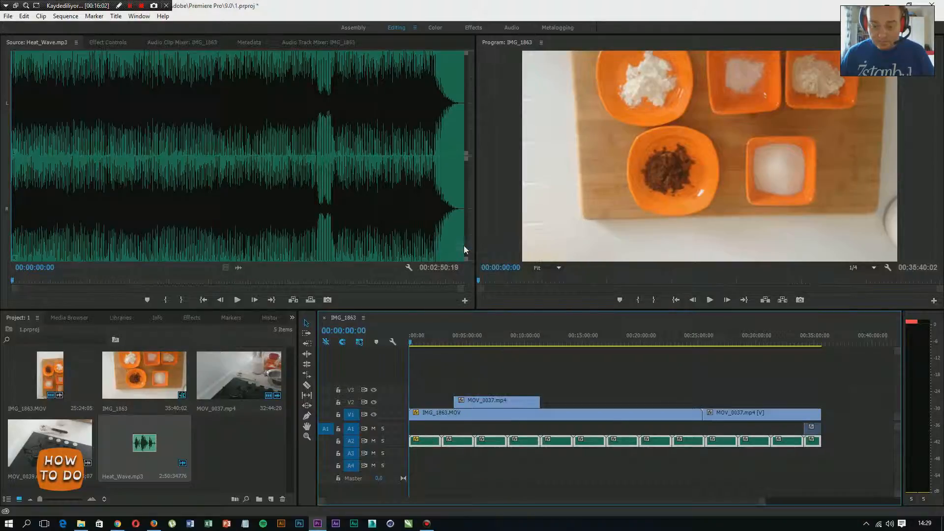
{"action": "left_click", "coordinate": [482, 458]}
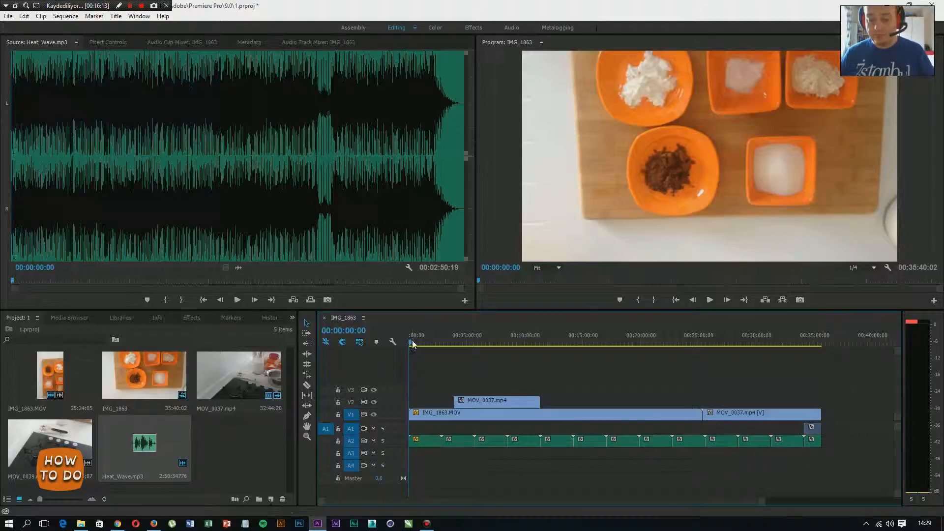
Scrub through the opening of the sequence, and inspect the Opacity and Time Remapping effect settings of the IMG_1863.MOV clip on V1.
{"action": "left_click_drag", "start_coordinate": [458, 344], "coordinate": [394, 393]}
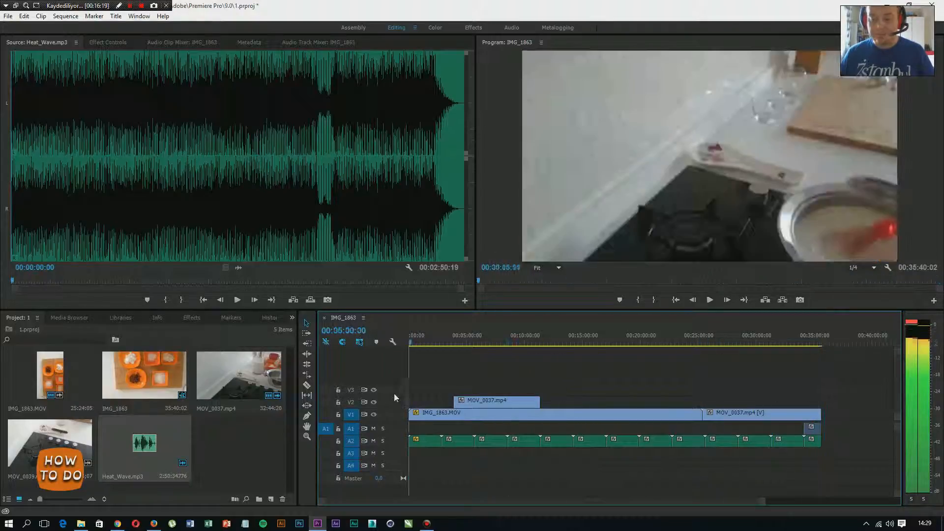
{"action": "left_click", "coordinate": [113, 42]}
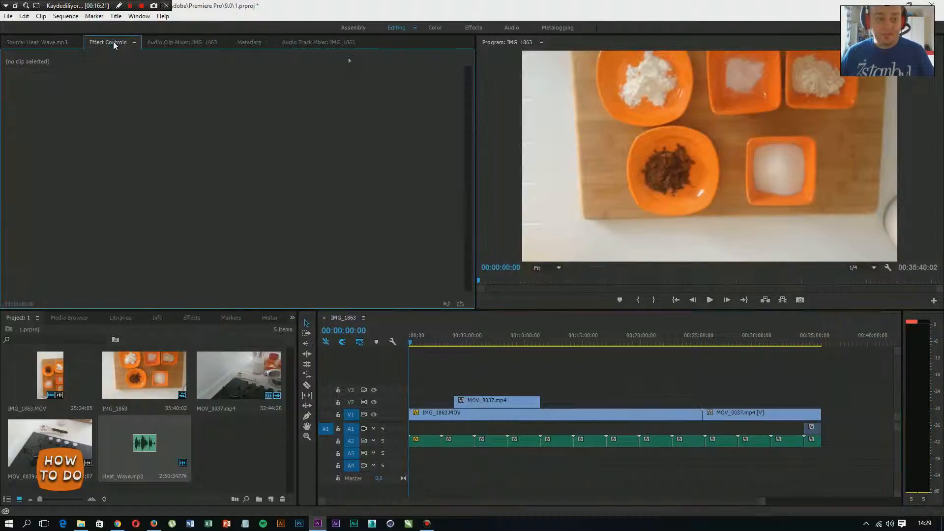
{"action": "left_click", "coordinate": [453, 433]}
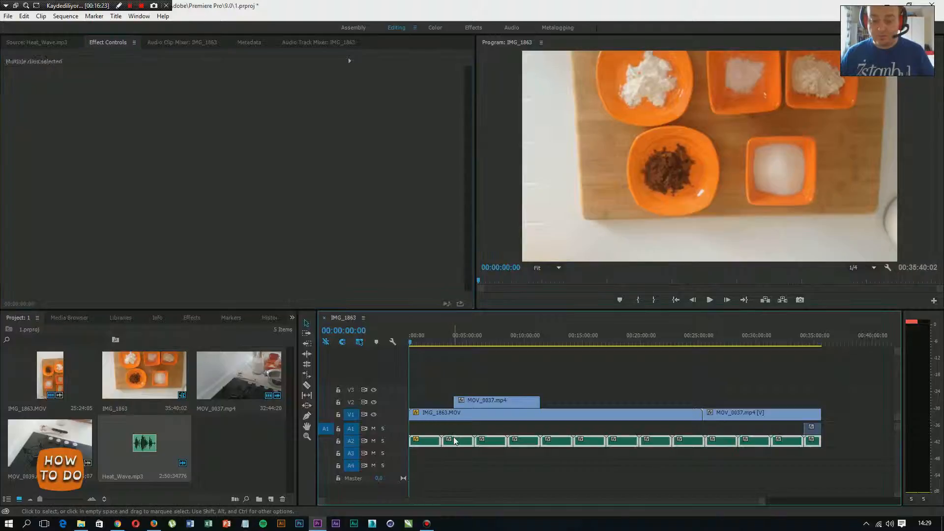
{"action": "left_click", "coordinate": [477, 417]}
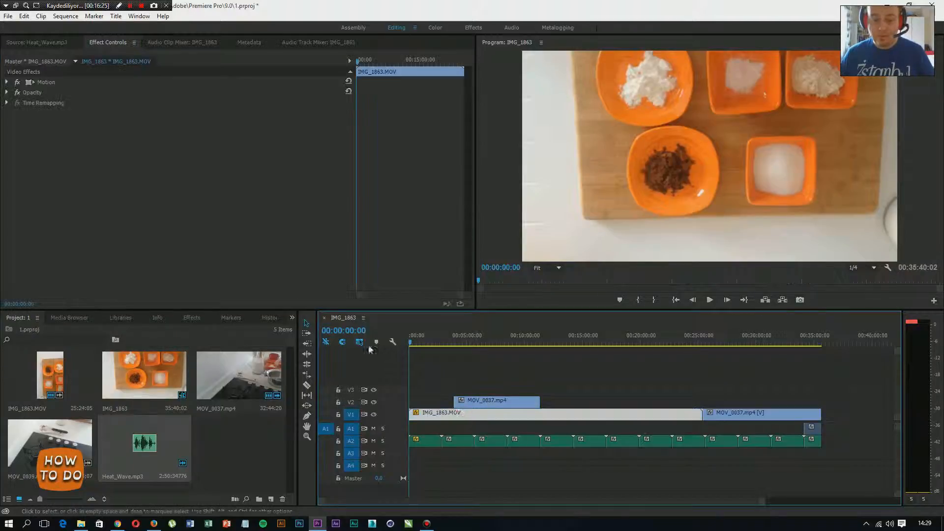
{"action": "left_click", "coordinate": [7, 92]}
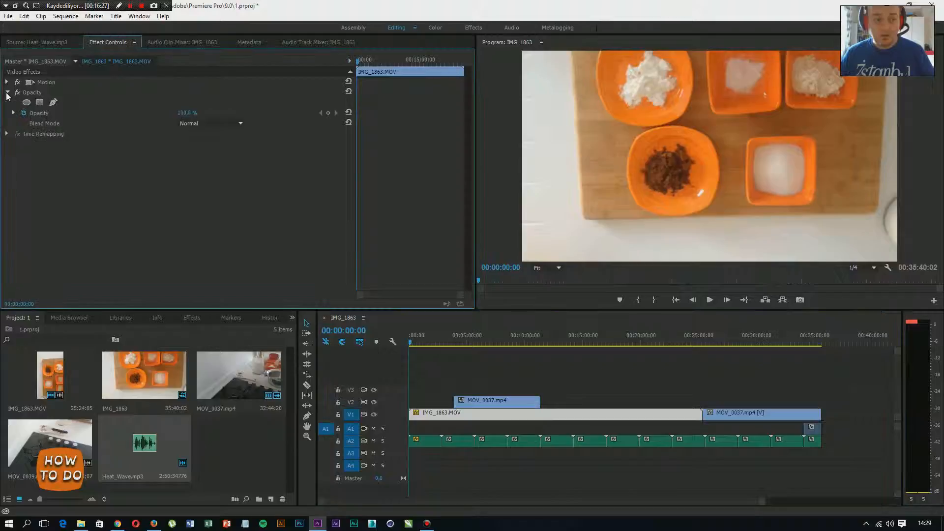
{"action": "left_click", "coordinate": [7, 134]}
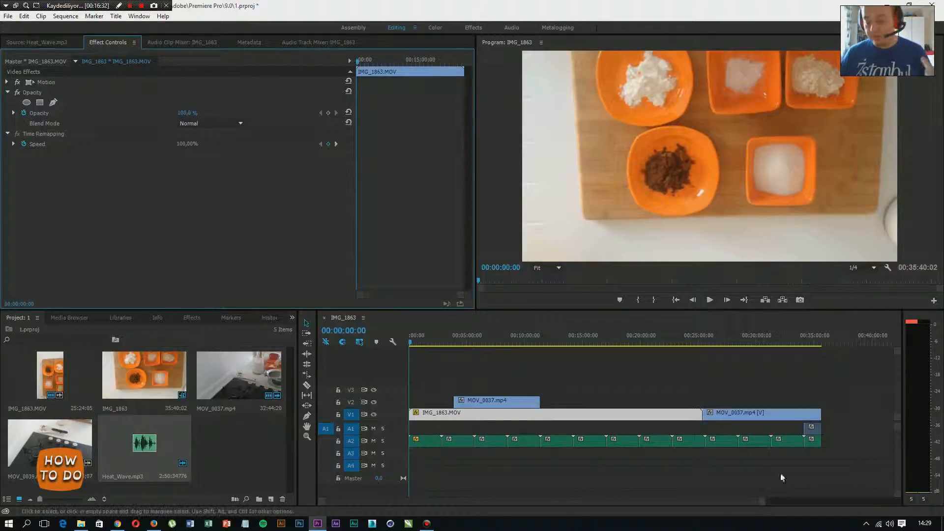
Set the speed of the MOV_0037.mp4 clip at the end of track V1 to 300%.
{"action": "left_click", "coordinate": [798, 473]}
{"action": "right_click", "coordinate": [728, 419]}
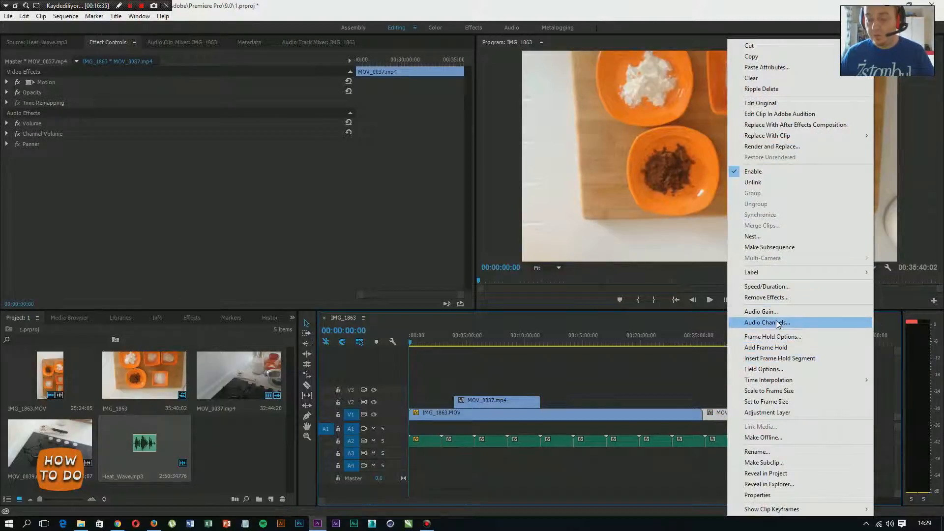
{"action": "left_click", "coordinate": [778, 286]}
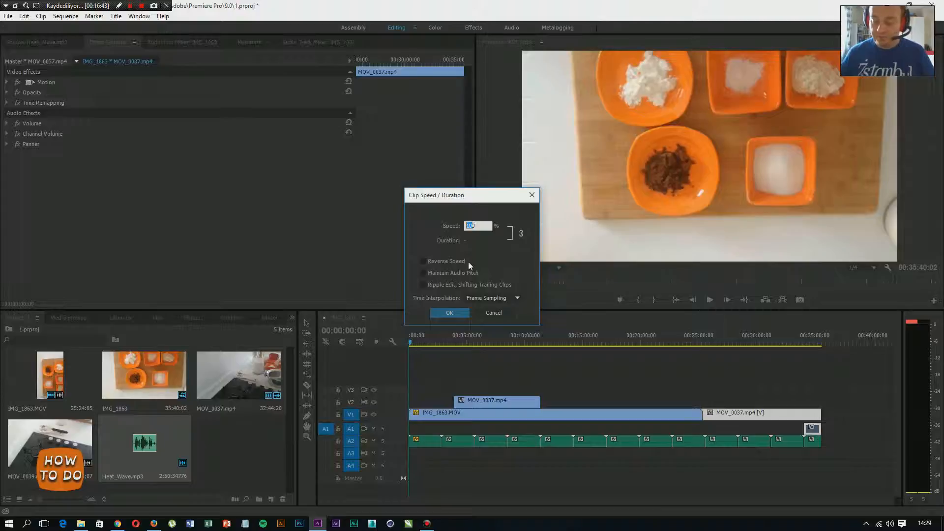
{"action": "type", "text": "300"}
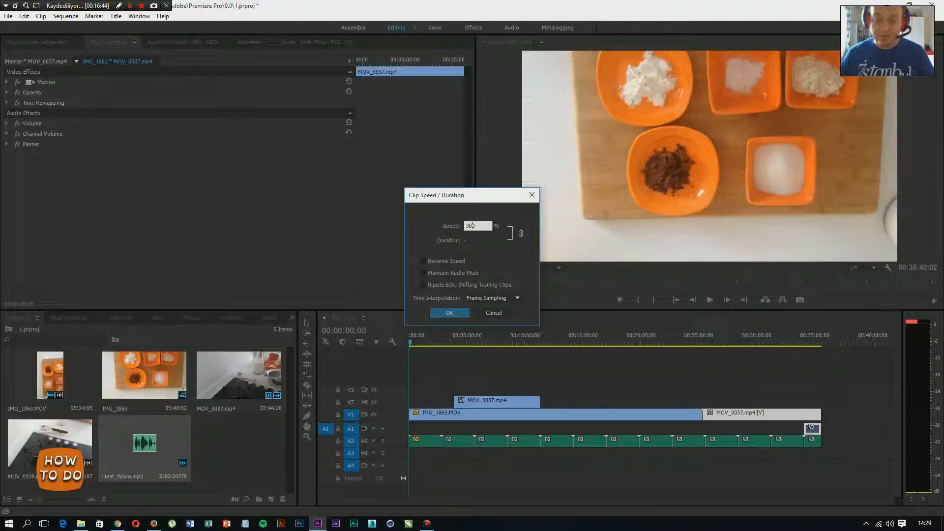
{"action": "left_click", "coordinate": [449, 313]}
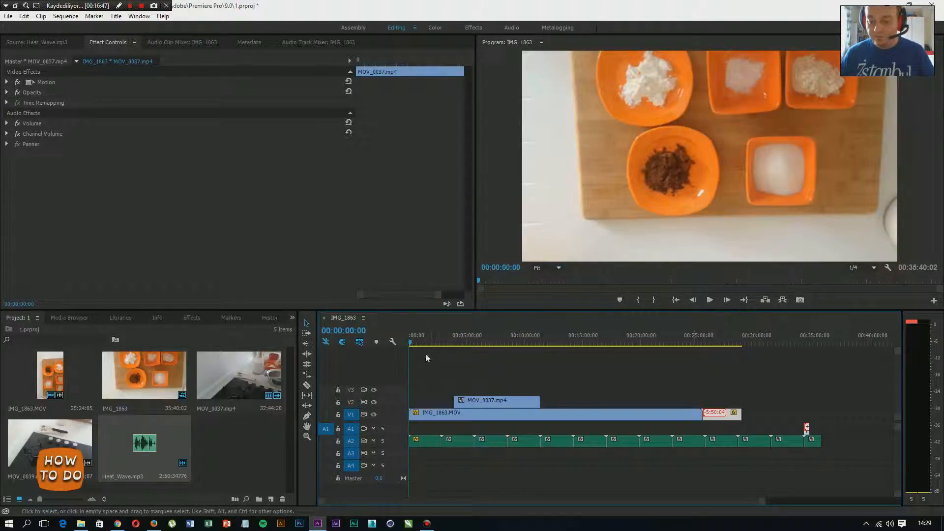
Preview the sped-up MOV_0037.mp4 clip on track V1 by playing from its start and from about 00:25:51:05.
{"action": "left_click", "coordinate": [412, 344]}
{"action": "left_click_drag", "start_coordinate": [412, 345], "coordinate": [673, 357]}
{"action": "left_click_drag", "start_coordinate": [679, 358], "coordinate": [703, 359]}
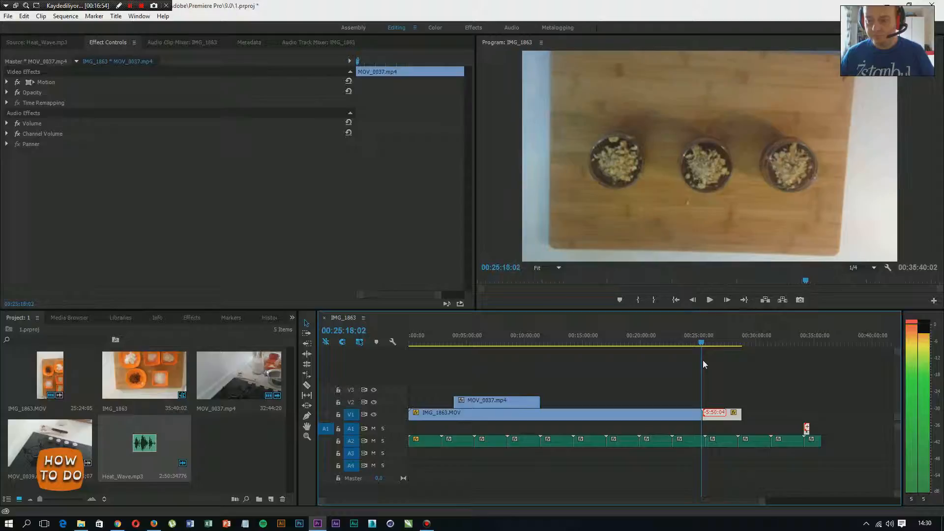
{"action": "left_click", "coordinate": [709, 300]}
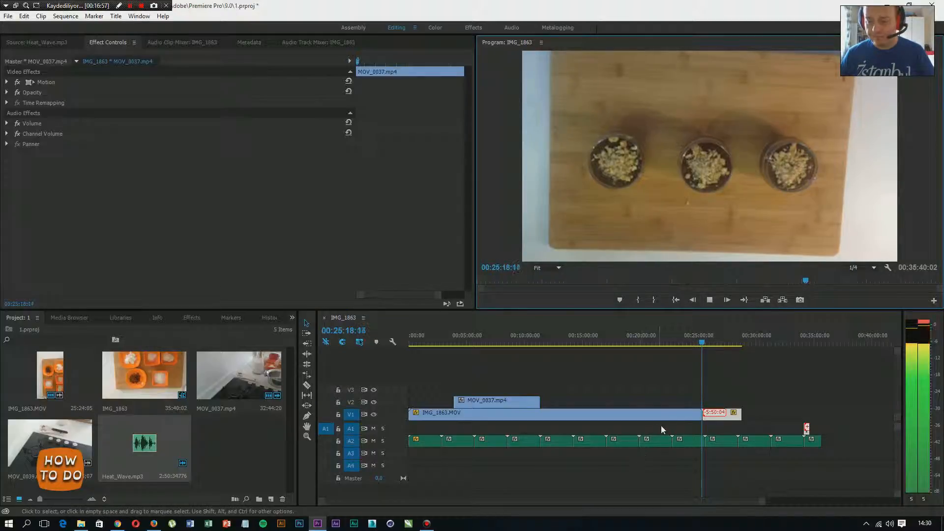
{"action": "left_click", "coordinate": [705, 342]}
{"action": "left_click", "coordinate": [709, 342]}
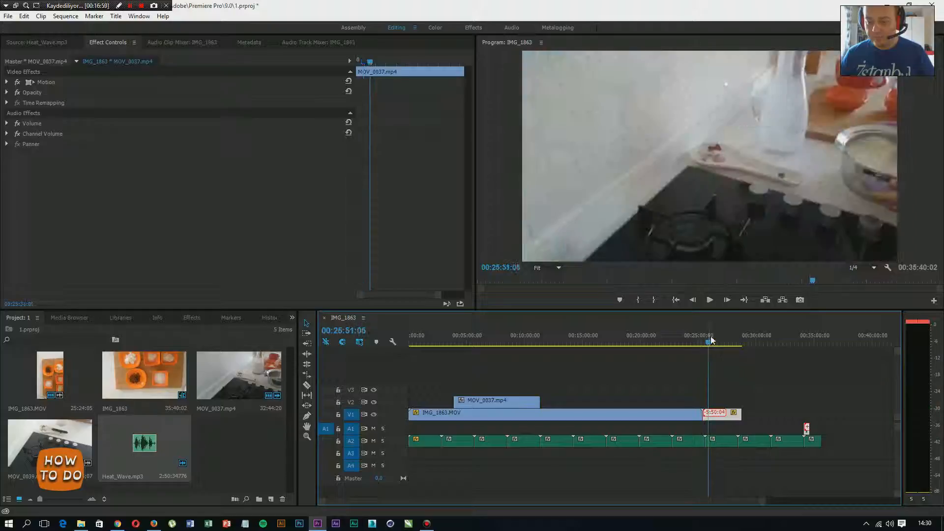
{"action": "left_click", "coordinate": [709, 301]}
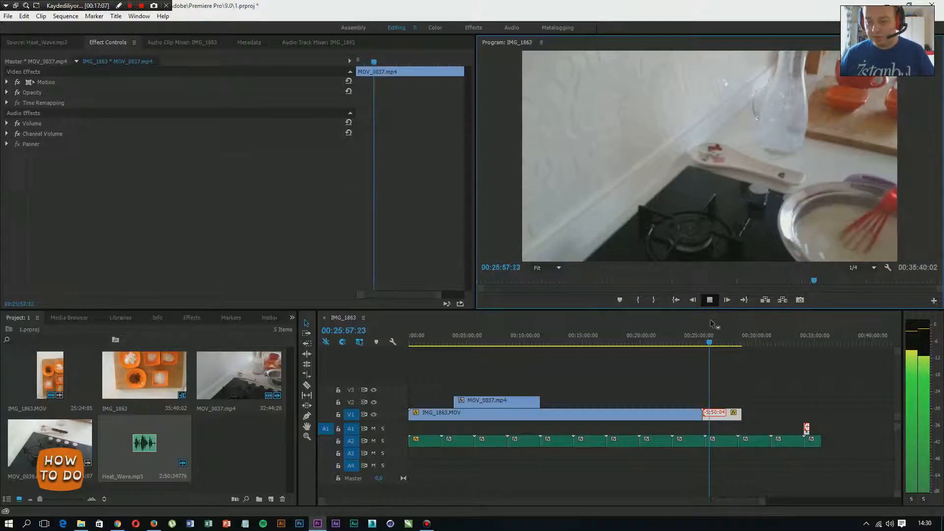
{"action": "left_click", "coordinate": [712, 300]}
Undo the speed change on the MOV_0037.mp4 clip at the end of track V1.
{"action": "right_click", "coordinate": [641, 413]}
{"action": "right_click", "coordinate": [641, 413]}
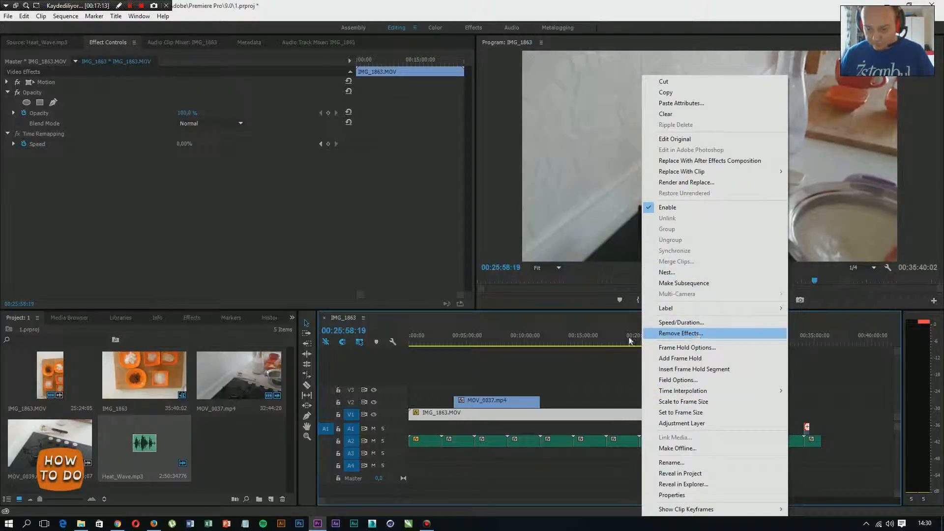
{"action": "left_click", "coordinate": [594, 373]}
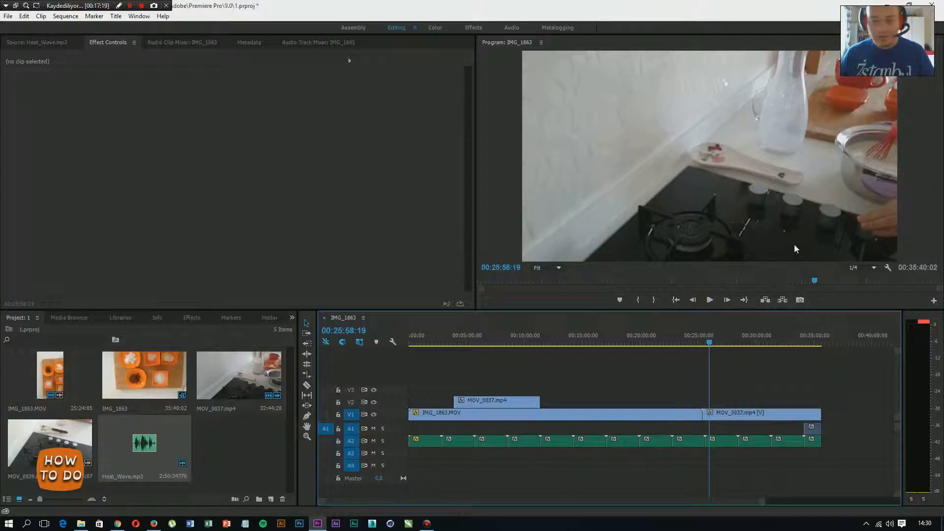
Set the Program monitor's playback resolution to Full and review the other resolution options.
{"action": "left_click", "coordinate": [867, 267]}
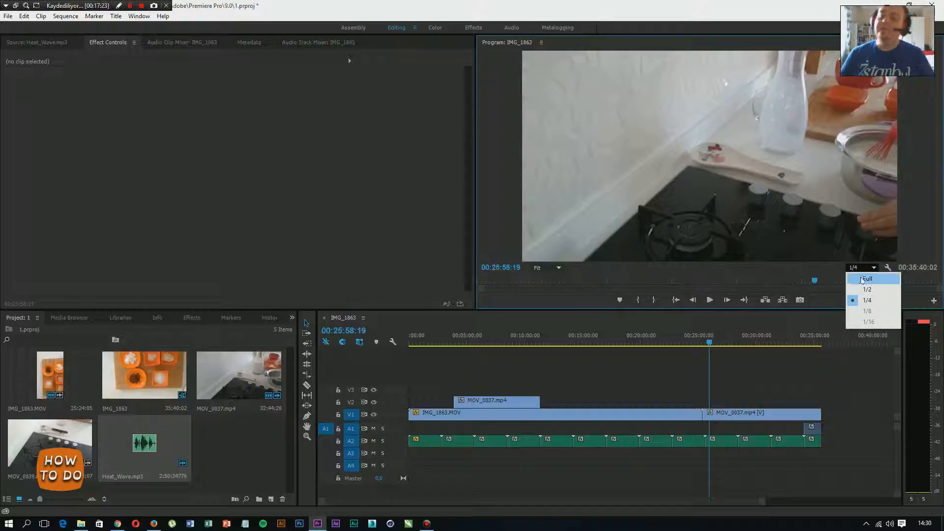
{"action": "left_click", "coordinate": [861, 279]}
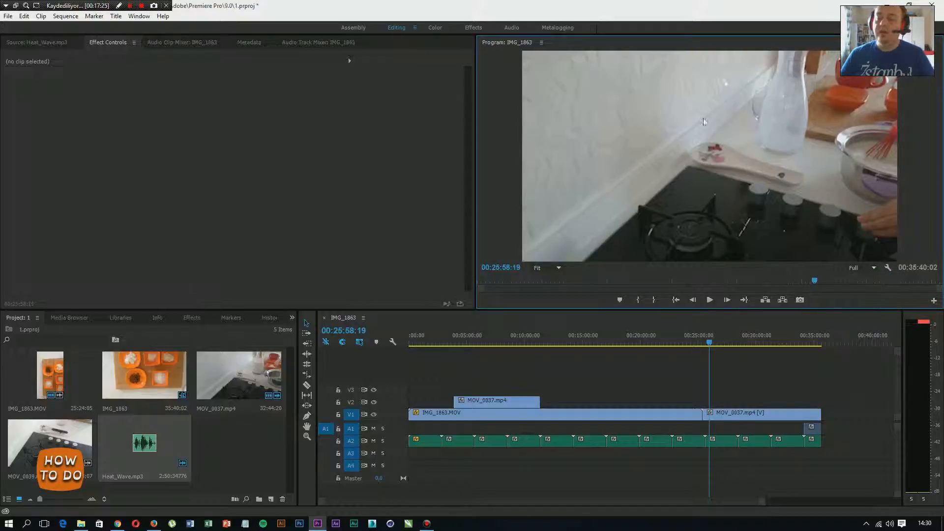
{"action": "left_click", "coordinate": [872, 269]}
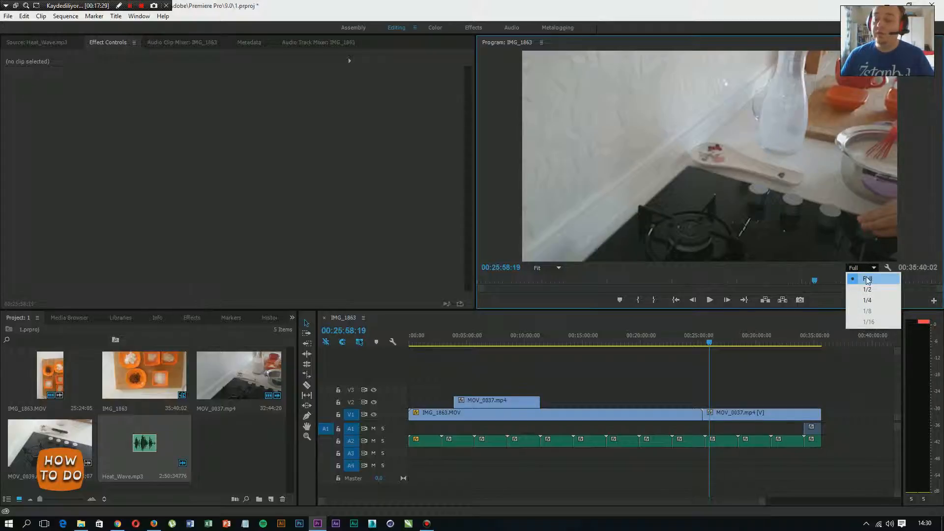
{"action": "left_click", "coordinate": [789, 12]}
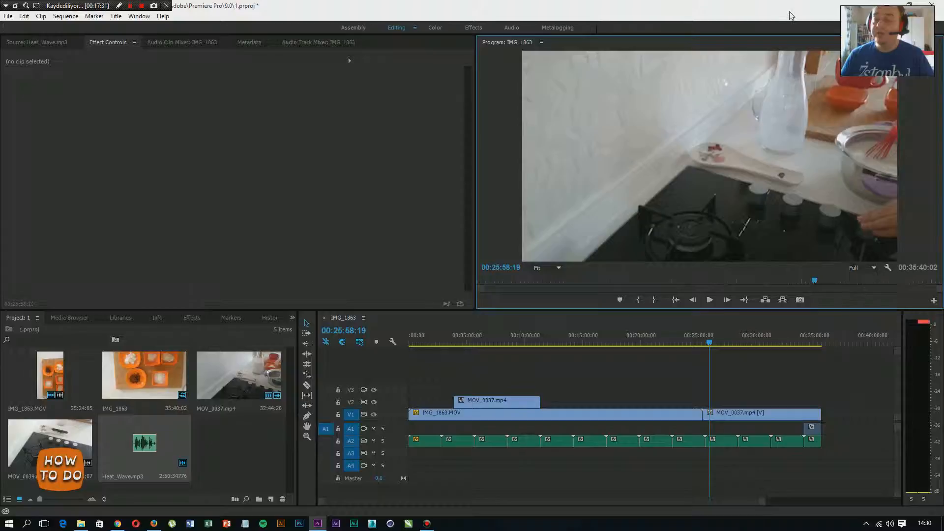
Switch the preview playback resolution to 1/4 and then return it to Full.
{"action": "left_click", "coordinate": [864, 269]}
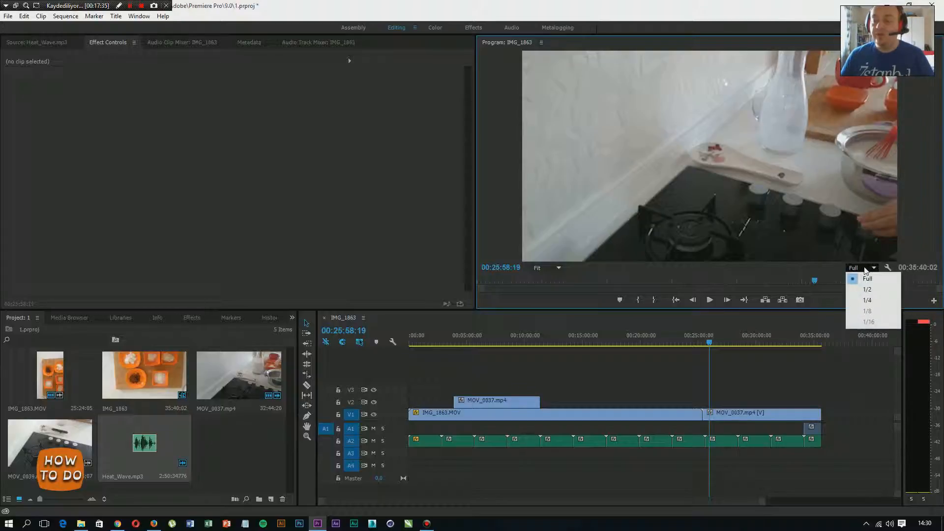
{"action": "left_click", "coordinate": [870, 302]}
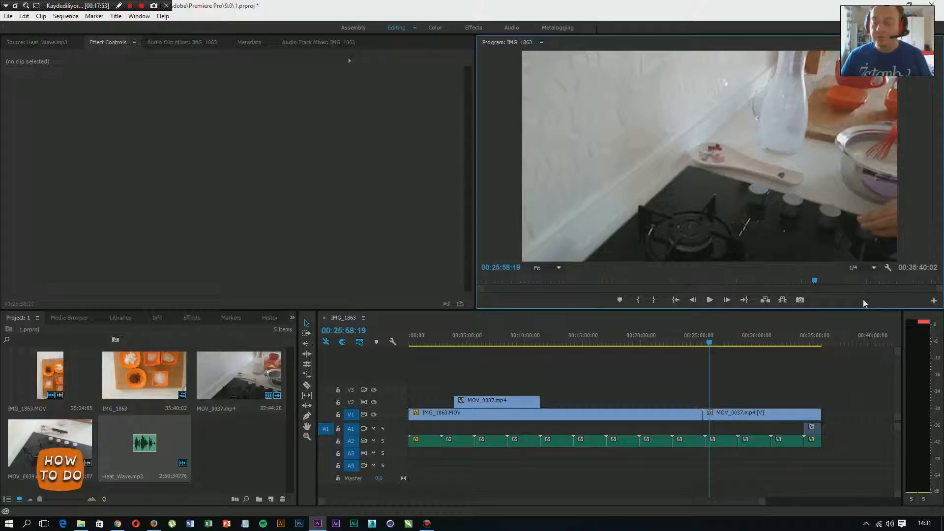
{"action": "left_click", "coordinate": [873, 268]}
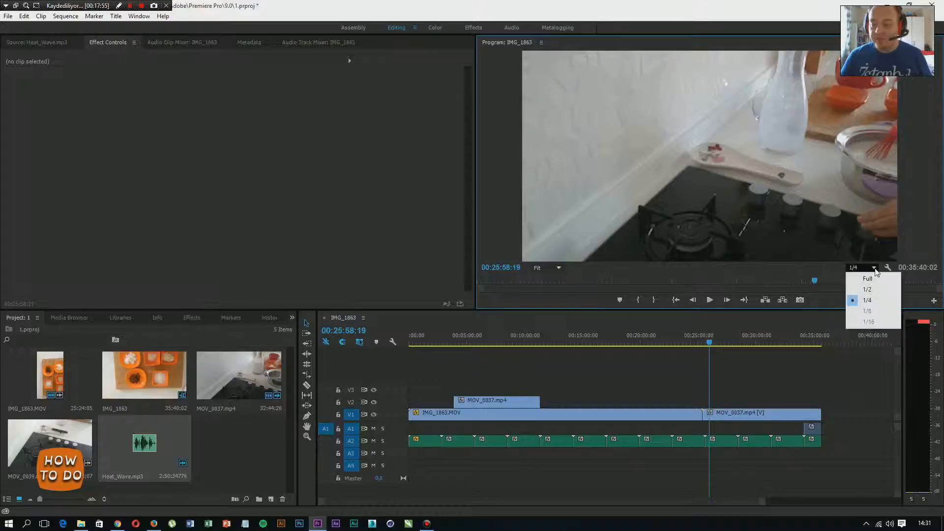
{"action": "left_click", "coordinate": [860, 274]}
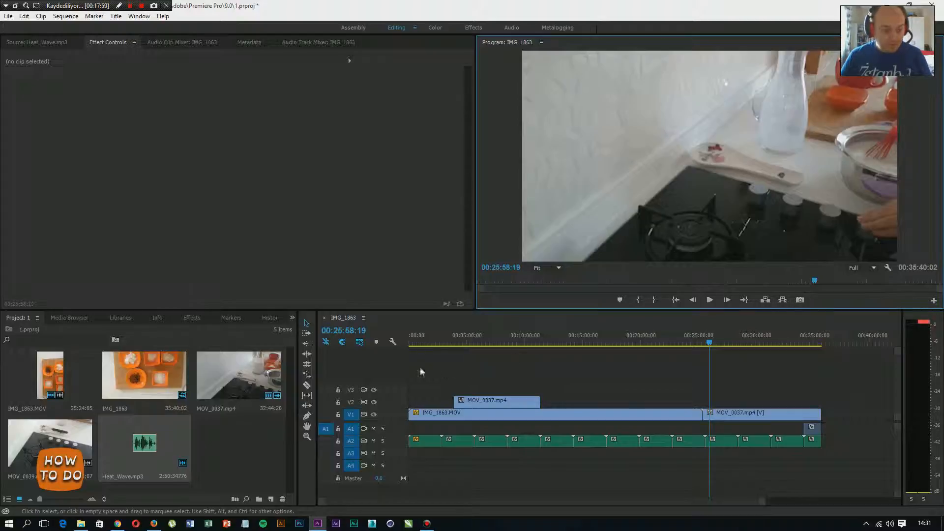
Browse the Audio Effects list, including Channel Volume, with the music clips on track A2 selected.
{"action": "left_click", "coordinate": [121, 319]}
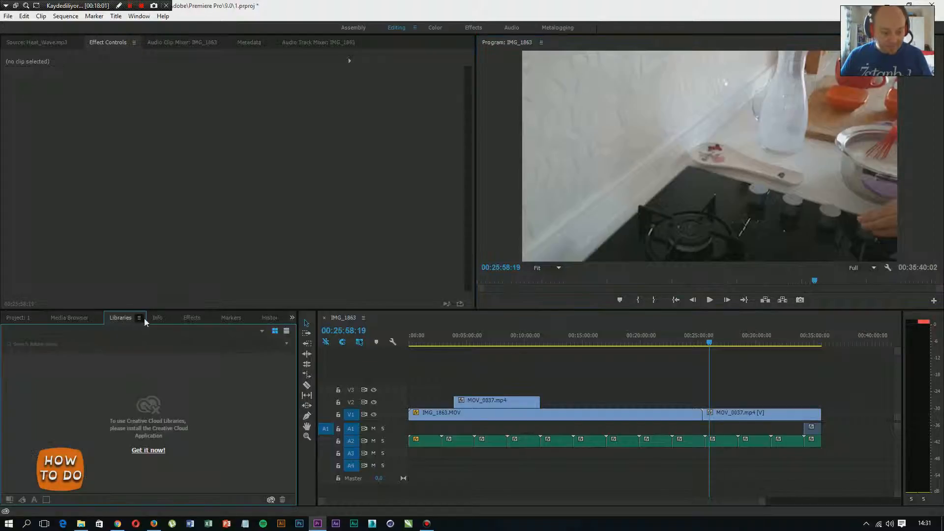
{"action": "left_click", "coordinate": [157, 318]}
{"action": "left_click", "coordinate": [194, 318]}
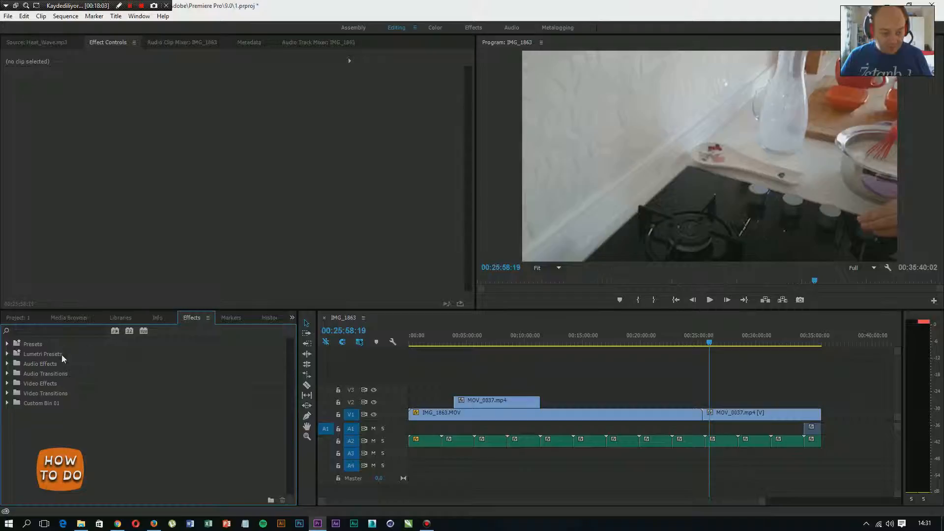
{"action": "left_click", "coordinate": [7, 364]}
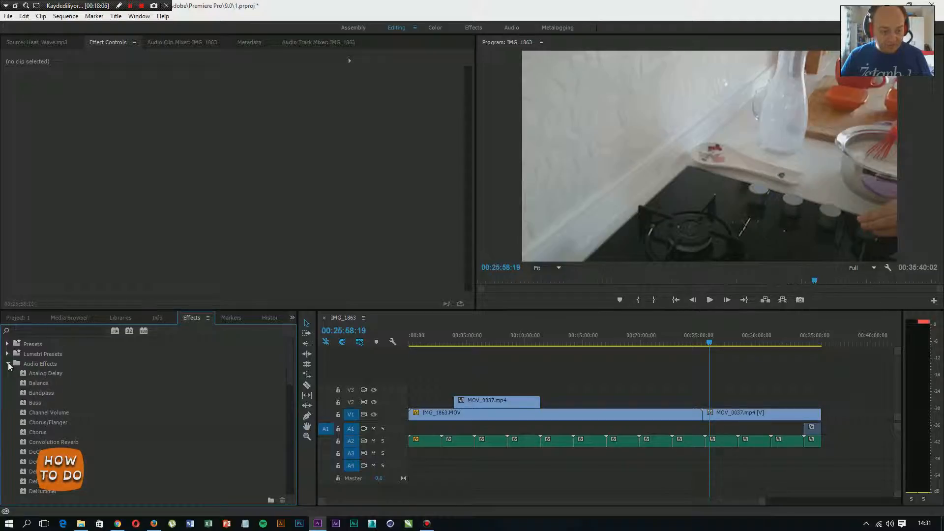
{"action": "left_click", "coordinate": [7, 364]}
{"action": "left_click", "coordinate": [8, 363]}
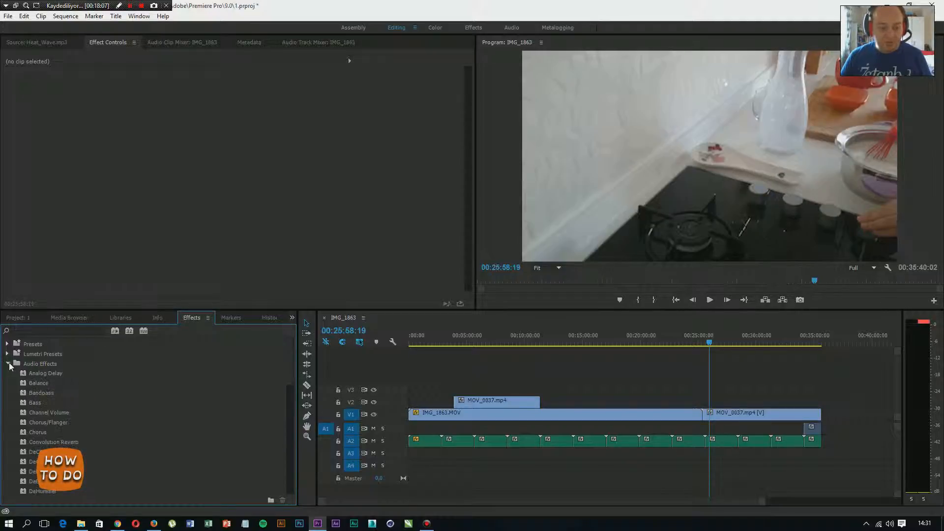
{"action": "left_click", "coordinate": [458, 443]}
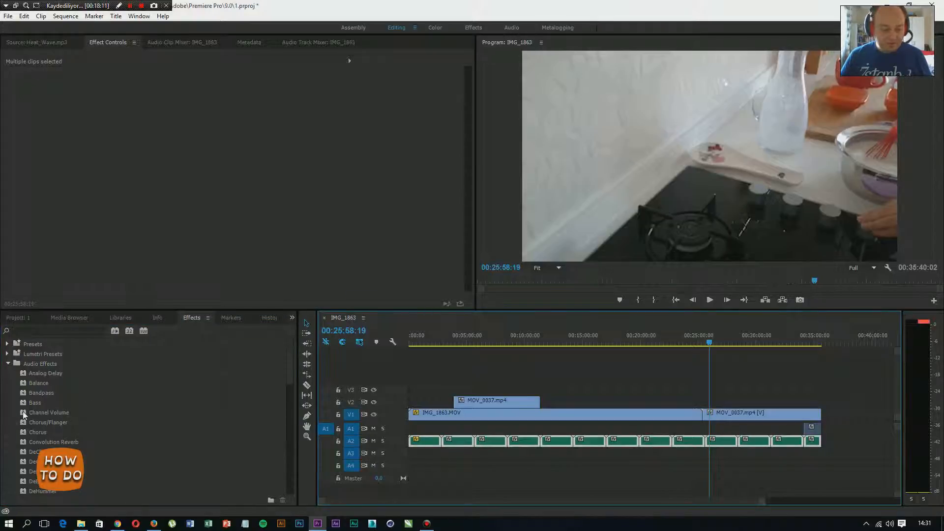
{"action": "left_click", "coordinate": [73, 414]}
{"action": "scroll", "coordinate": [158, 438], "scroll_direction": "down", "scroll_amount": 5}
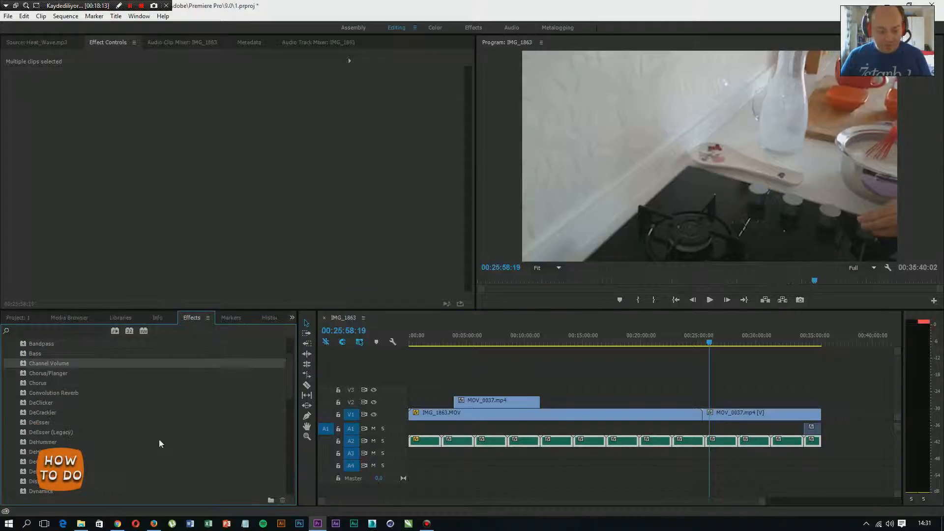
{"action": "scroll", "coordinate": [155, 438], "scroll_direction": "up", "scroll_amount": 5}
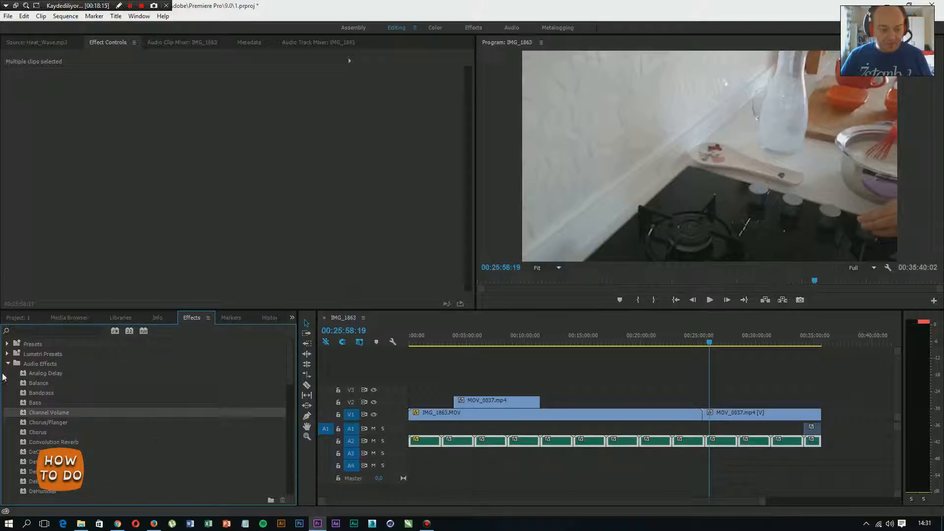
{"action": "left_click", "coordinate": [7, 363]}
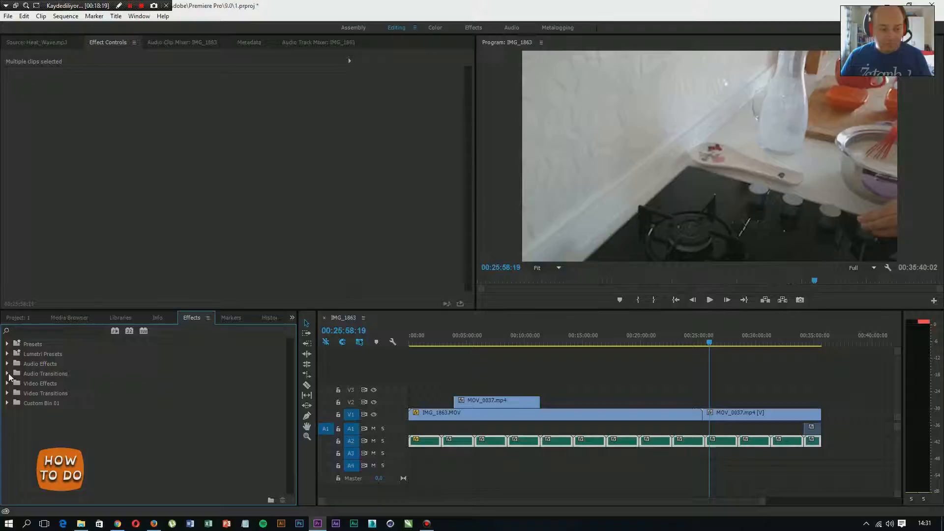
Look into the Audio Transitions and Video Effects categories of the effects library.
{"action": "left_click", "coordinate": [8, 375]}
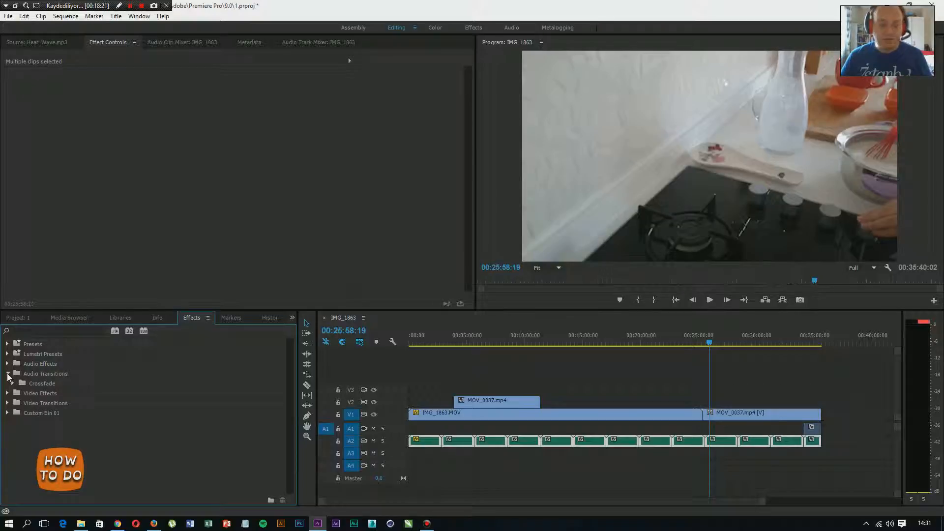
{"action": "left_click", "coordinate": [7, 374]}
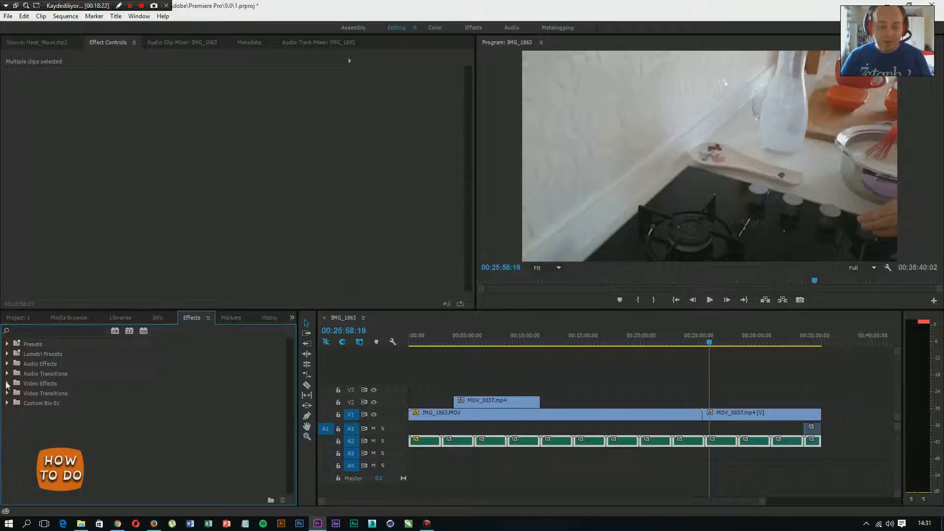
{"action": "left_click", "coordinate": [7, 383]}
{"action": "left_click", "coordinate": [7, 383]}
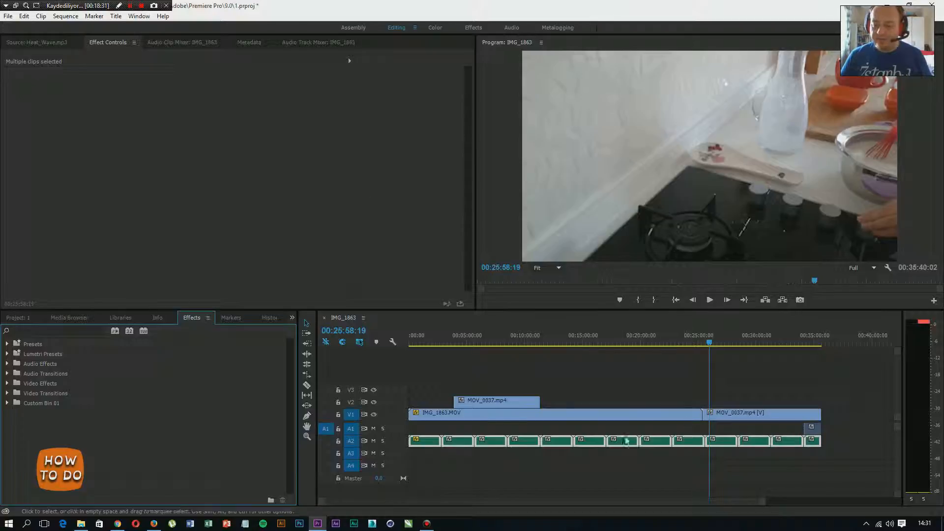
Open the media export settings for the IMG_1863 sequence and move the dialog slightly for a clearer view.
{"action": "key", "text": "ctrl+s"}
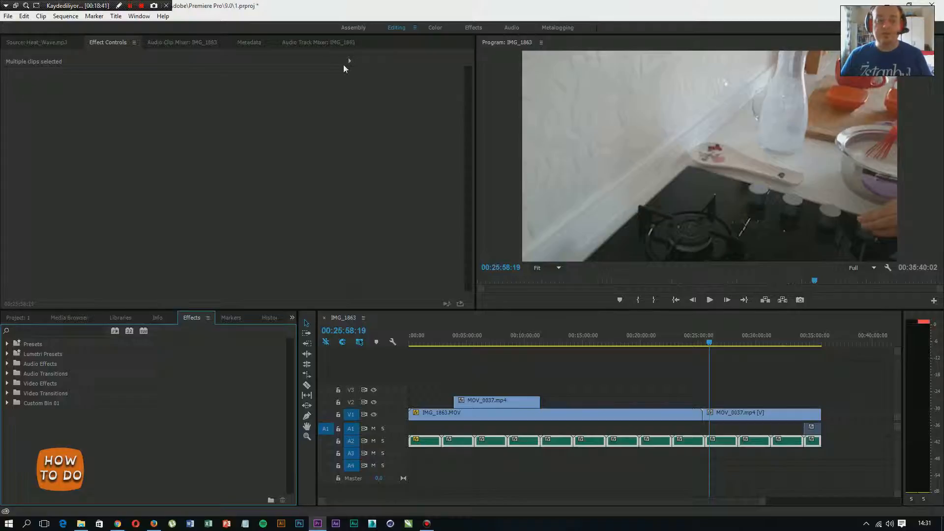
{"action": "left_click", "coordinate": [8, 16]}
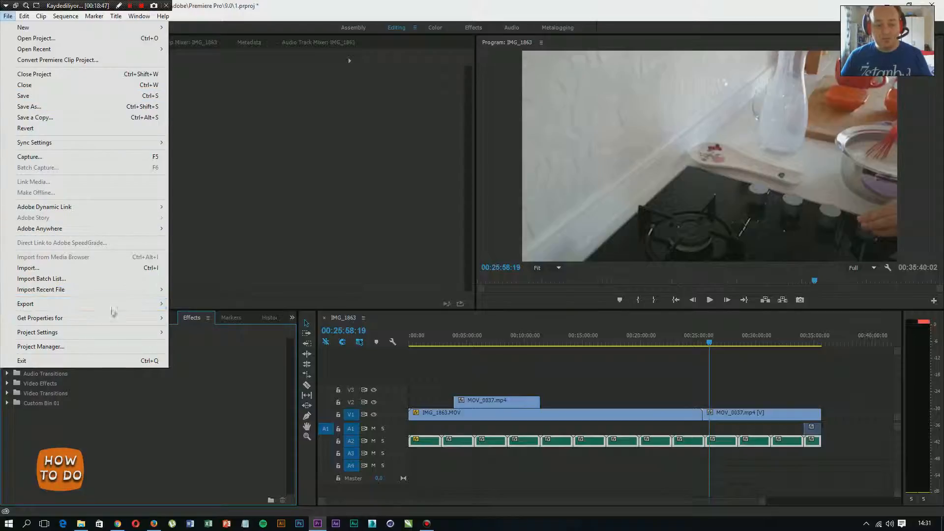
{"action": "mouse_move", "coordinate": [121, 307]}
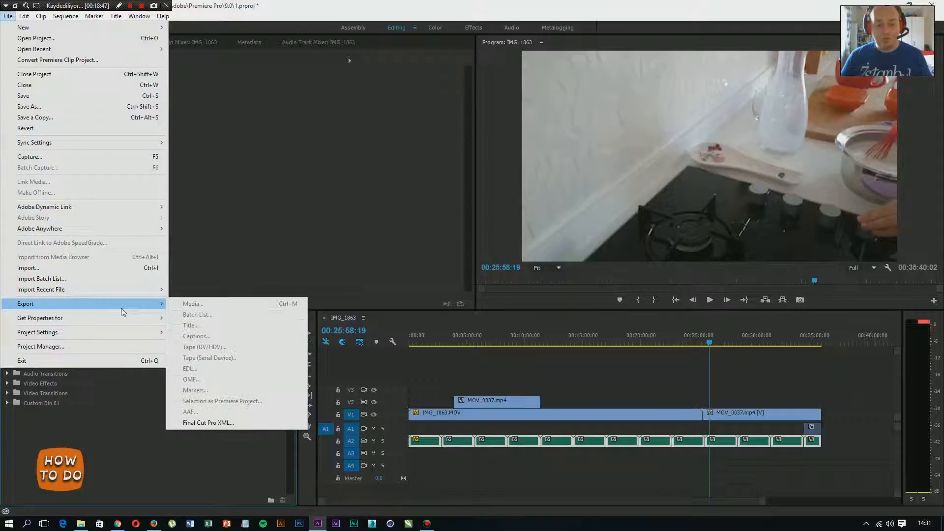
{"action": "left_click", "coordinate": [145, 394]}
{"action": "left_click", "coordinate": [660, 397]}
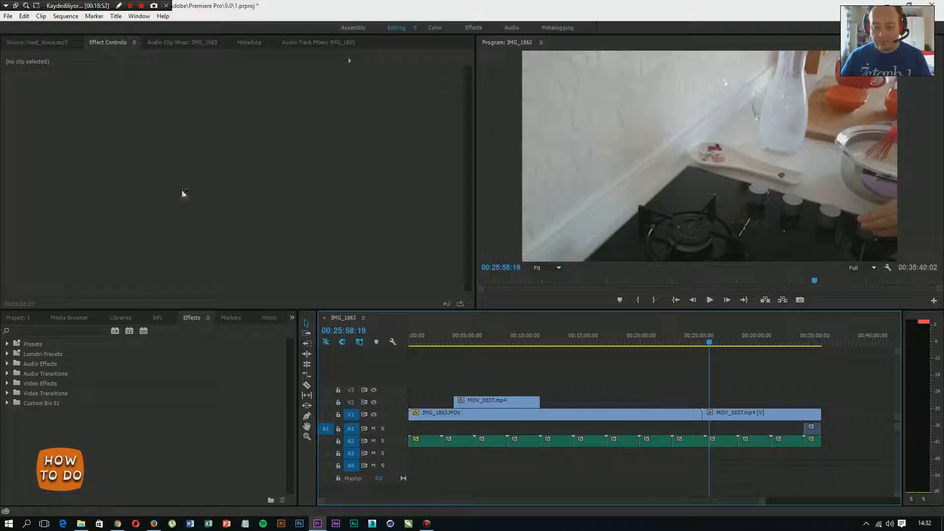
{"action": "left_click", "coordinate": [8, 16]}
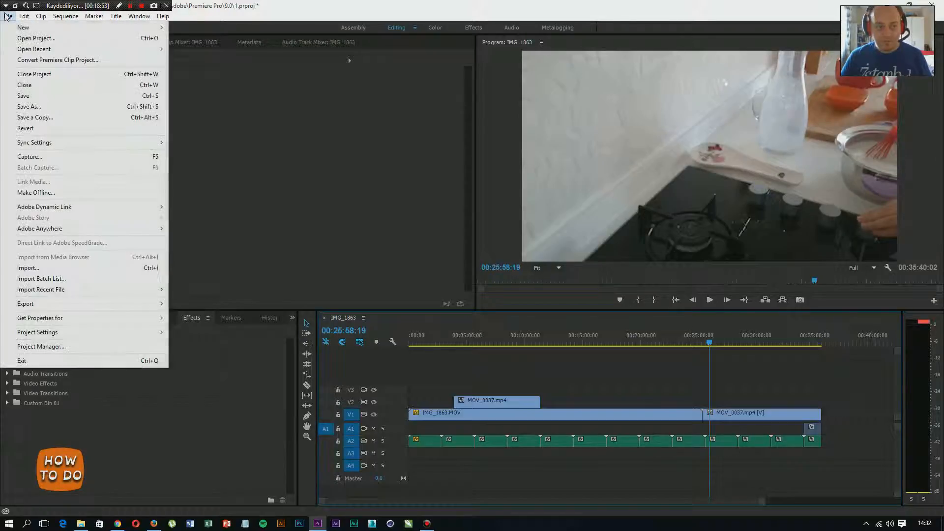
{"action": "mouse_move", "coordinate": [153, 303]}
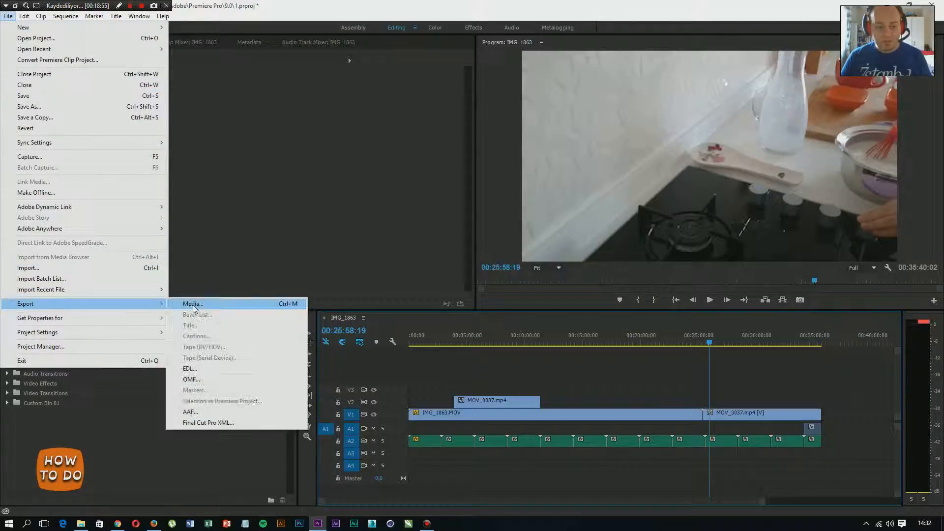
{"action": "left_click", "coordinate": [194, 305]}
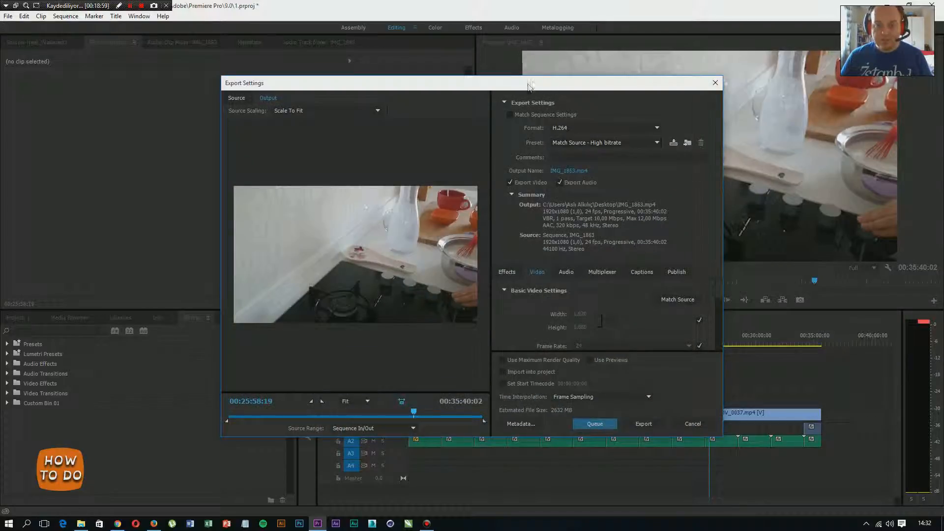
{"action": "left_click_drag", "start_coordinate": [530, 86], "coordinate": [505, 61]}
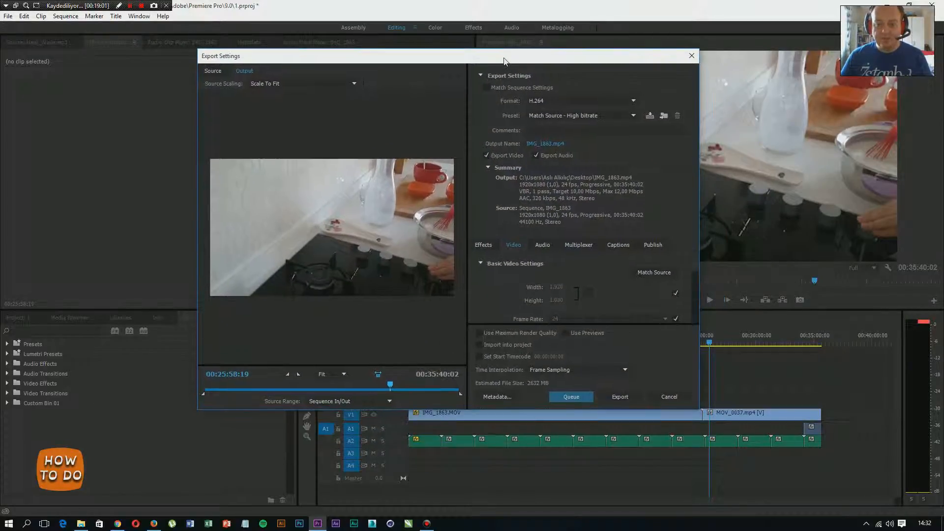
Set the export format to QuickTime with the HD 1080i 29.97, H.264, AAC 48 kHz preset, and check the available video codecs.
{"action": "left_click", "coordinate": [631, 100]}
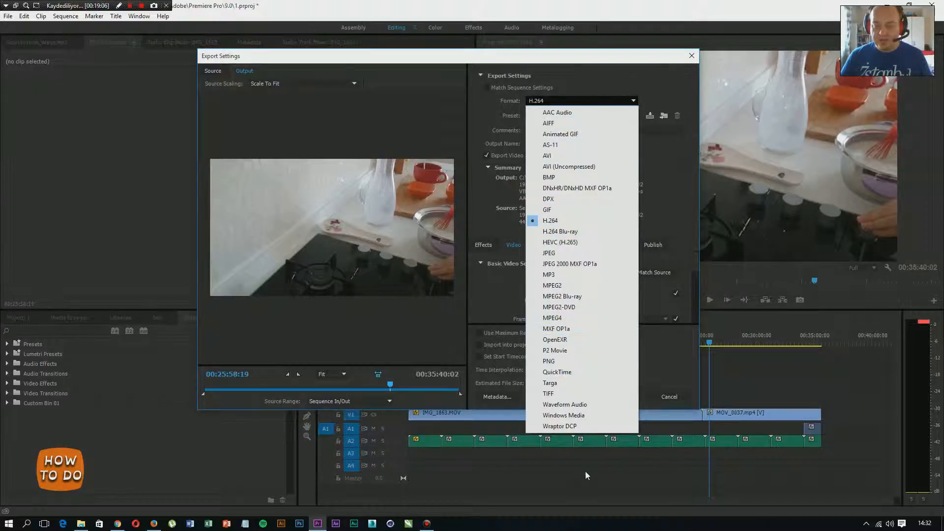
{"action": "left_click", "coordinate": [564, 371]}
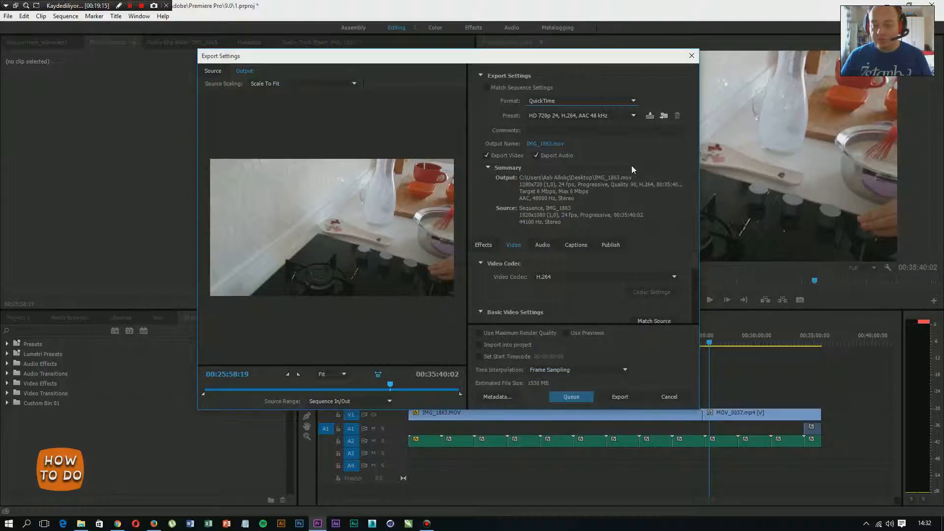
{"action": "left_click", "coordinate": [548, 276]}
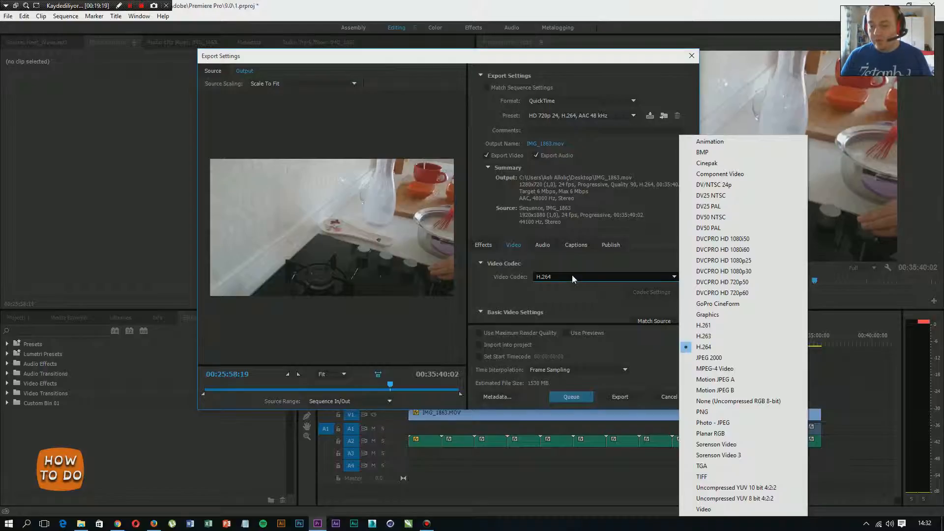
{"action": "left_click", "coordinate": [568, 294]}
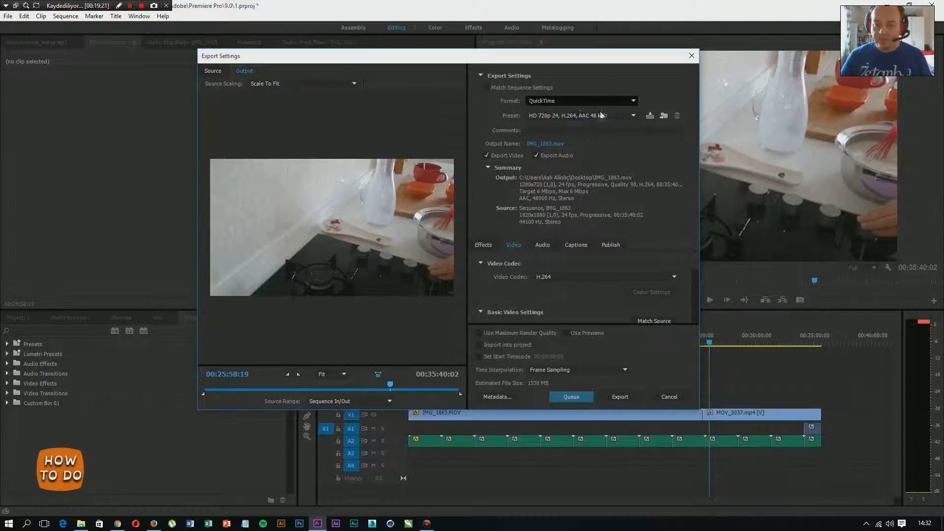
{"action": "left_click", "coordinate": [618, 117]}
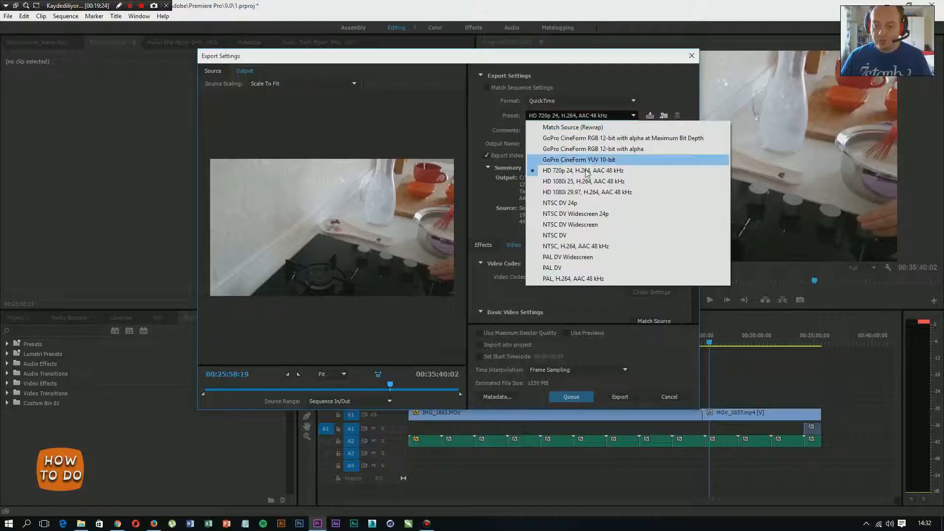
{"action": "left_click", "coordinate": [598, 192]}
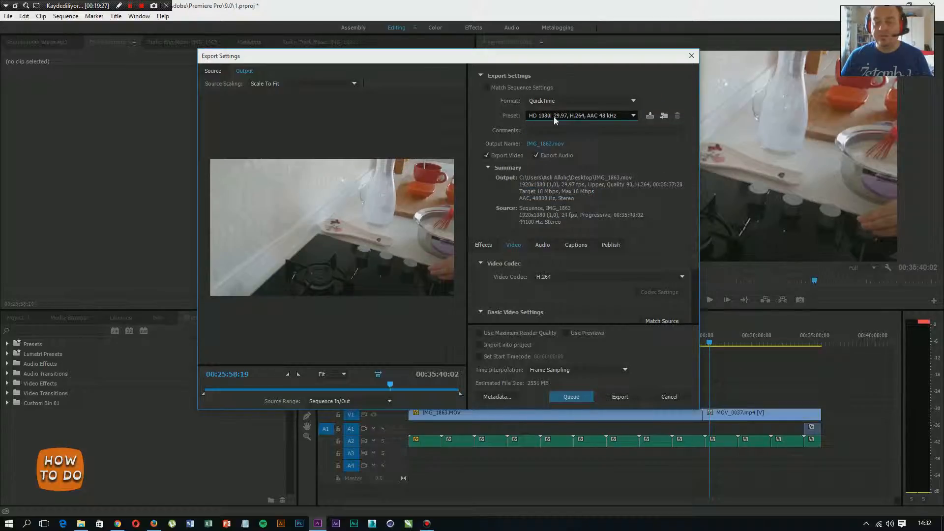
Match the basic video export settings to the source and set the video codec to Planar RGB.
{"action": "scroll", "coordinate": [620, 287], "scroll_direction": "down", "scroll_amount": 3}
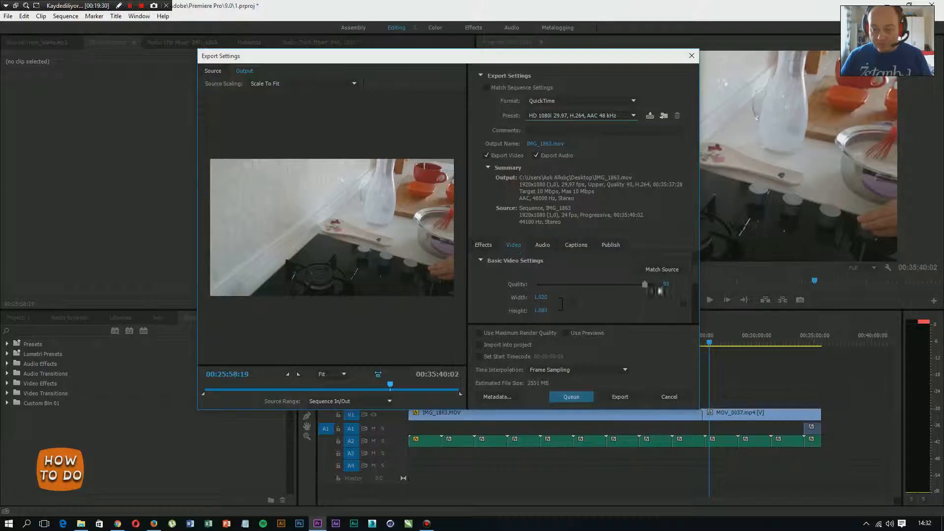
{"action": "left_click", "coordinate": [662, 271]}
{"action": "scroll", "coordinate": [663, 271], "scroll_direction": "up", "scroll_amount": 3}
{"action": "left_click", "coordinate": [567, 279]}
{"action": "left_click", "coordinate": [570, 309]}
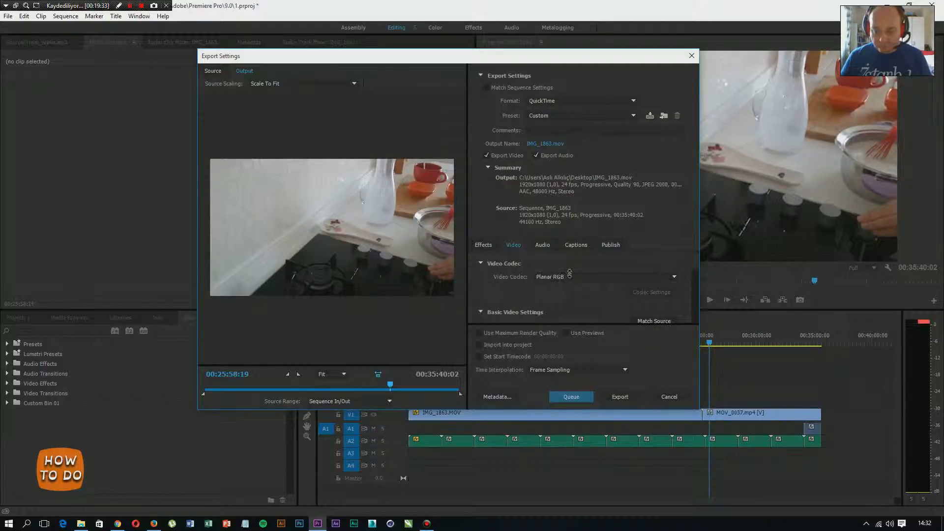
Set the export output to IMG_1863.mov on the Depo 2 (F:) drive.
{"action": "left_click", "coordinate": [556, 146]}
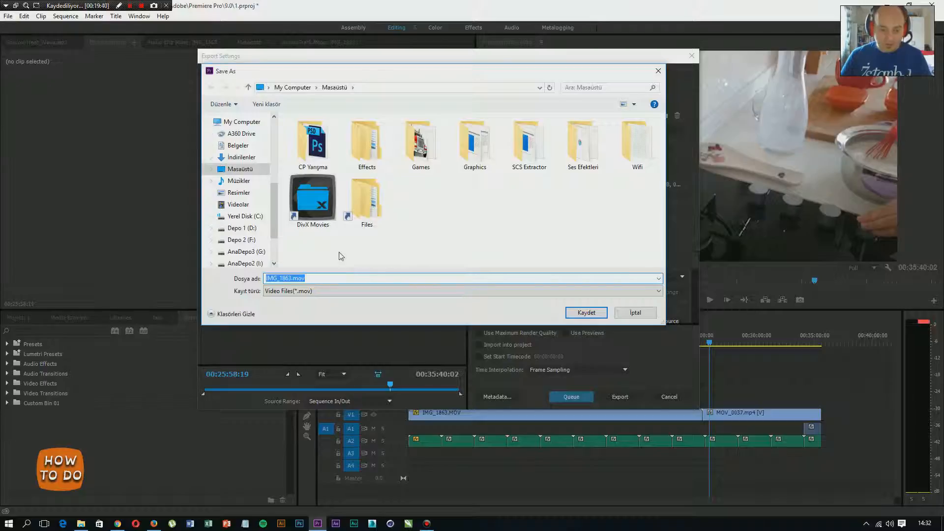
{"action": "left_click", "coordinate": [238, 241]}
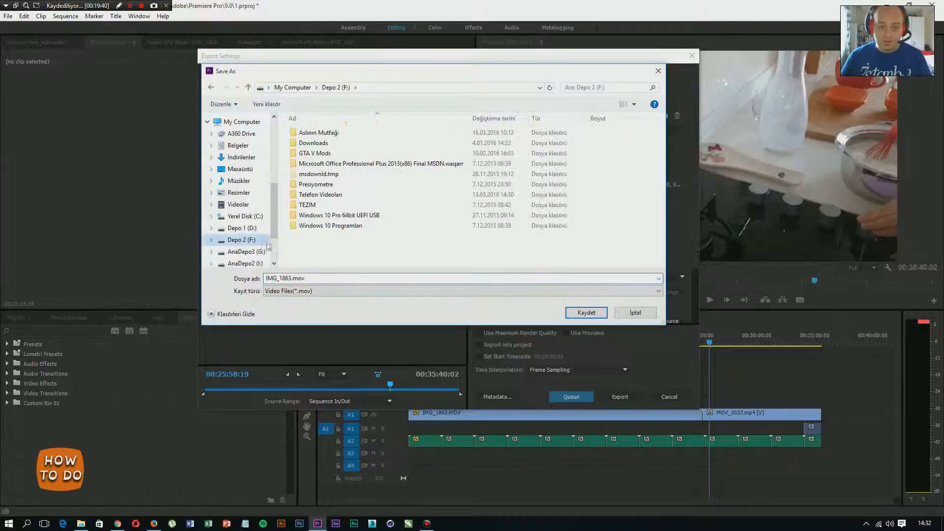
{"action": "left_click", "coordinate": [581, 317]}
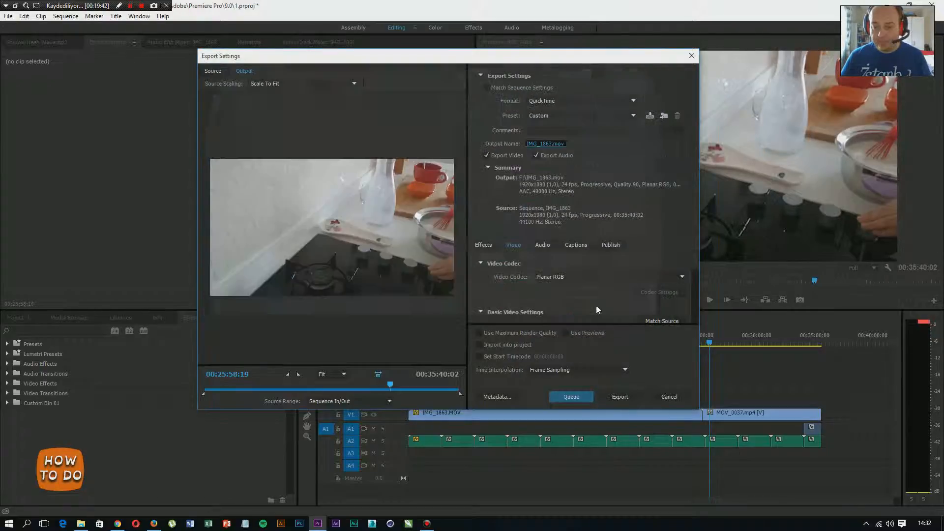
Check the output file's name and save location without altering them, and leave the export settings without exporting.
{"action": "left_click", "coordinate": [538, 146]}
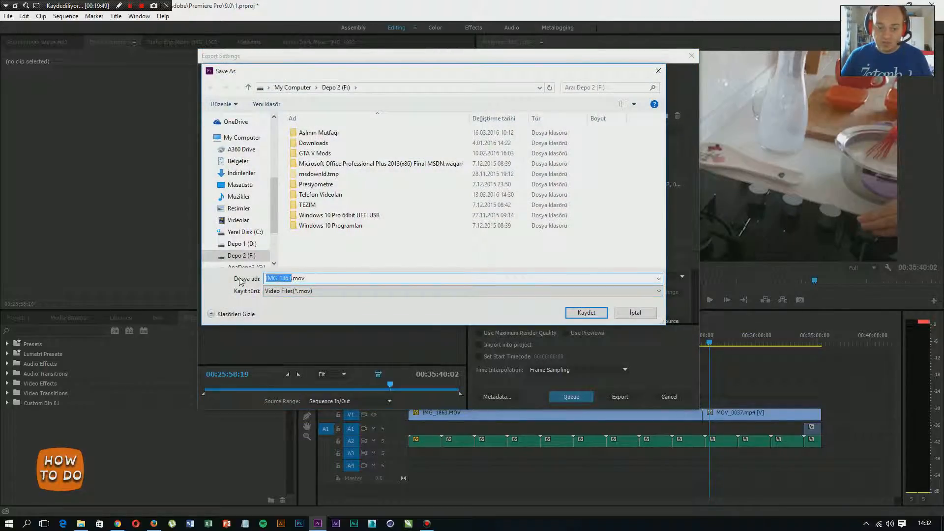
{"action": "left_click", "coordinate": [634, 312]}
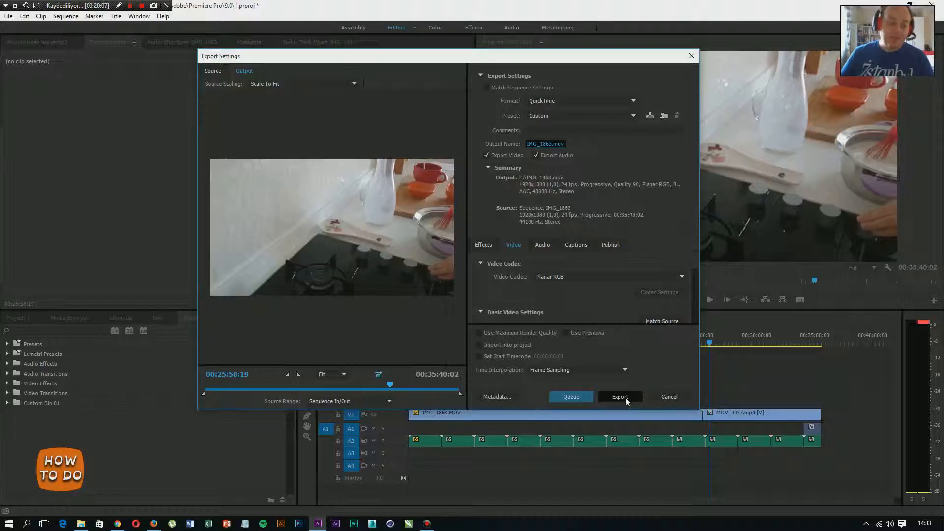
{"action": "left_click", "coordinate": [669, 396]}
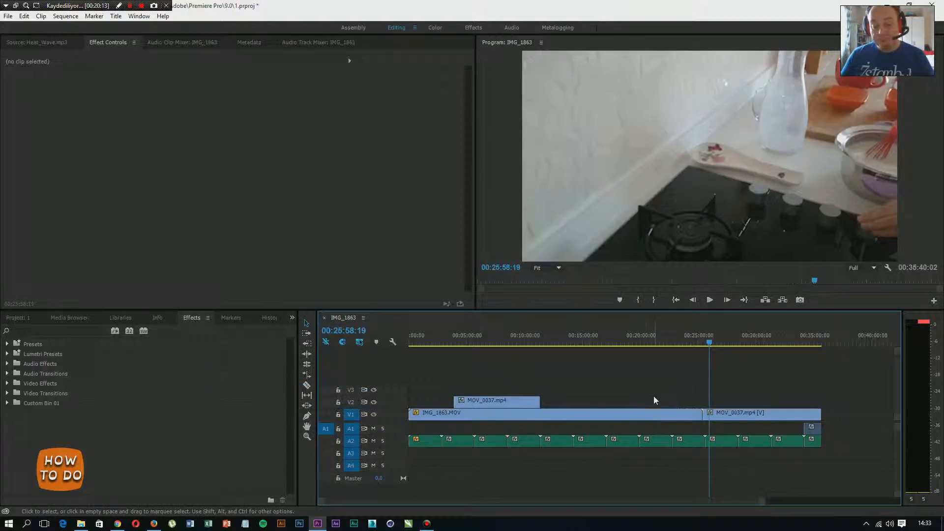